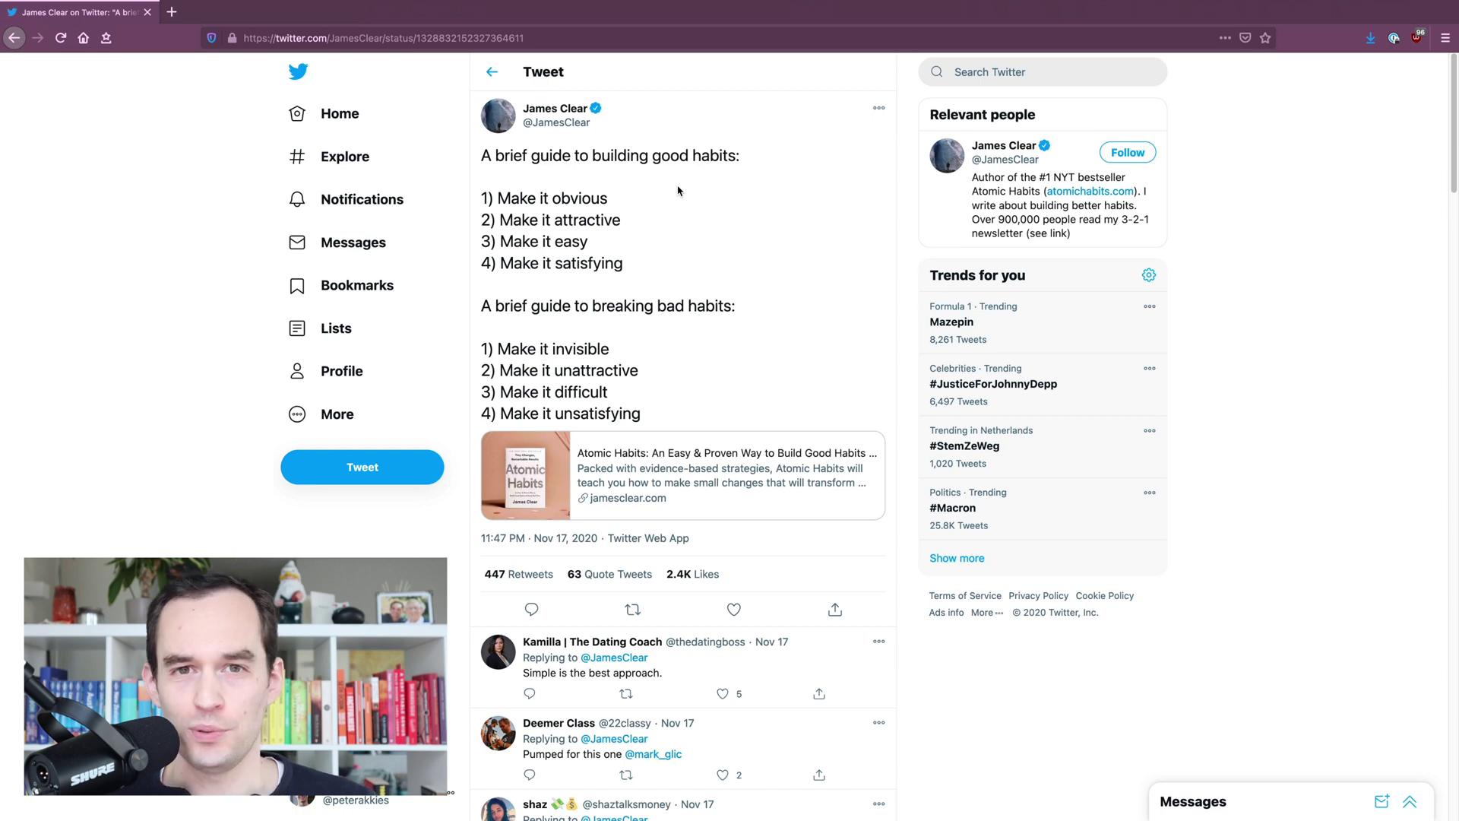
- Switch to OmniFocus and add a New Project to the Demo projects folder
key("super+Tab")
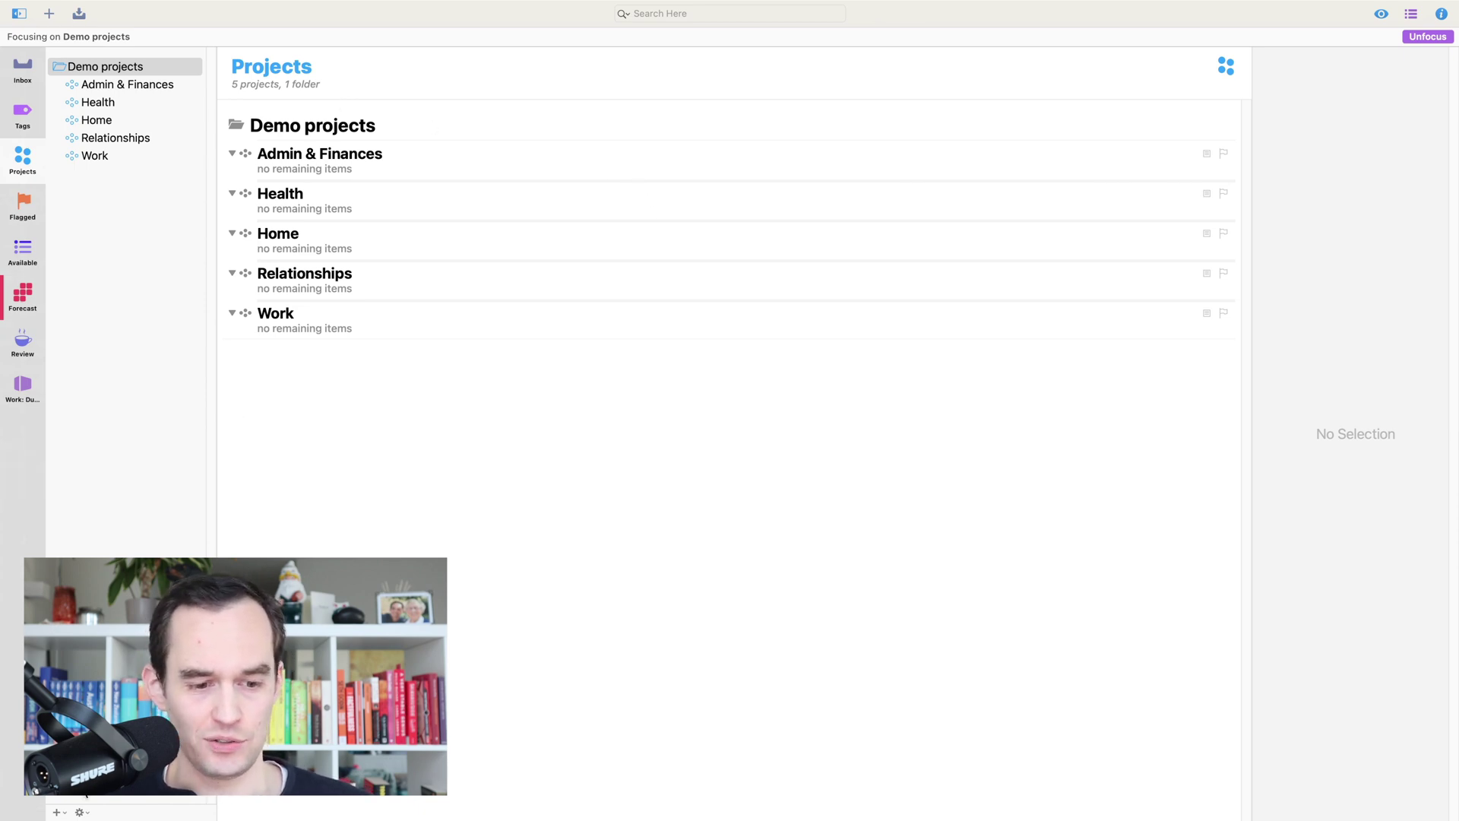
left_click(62, 814)
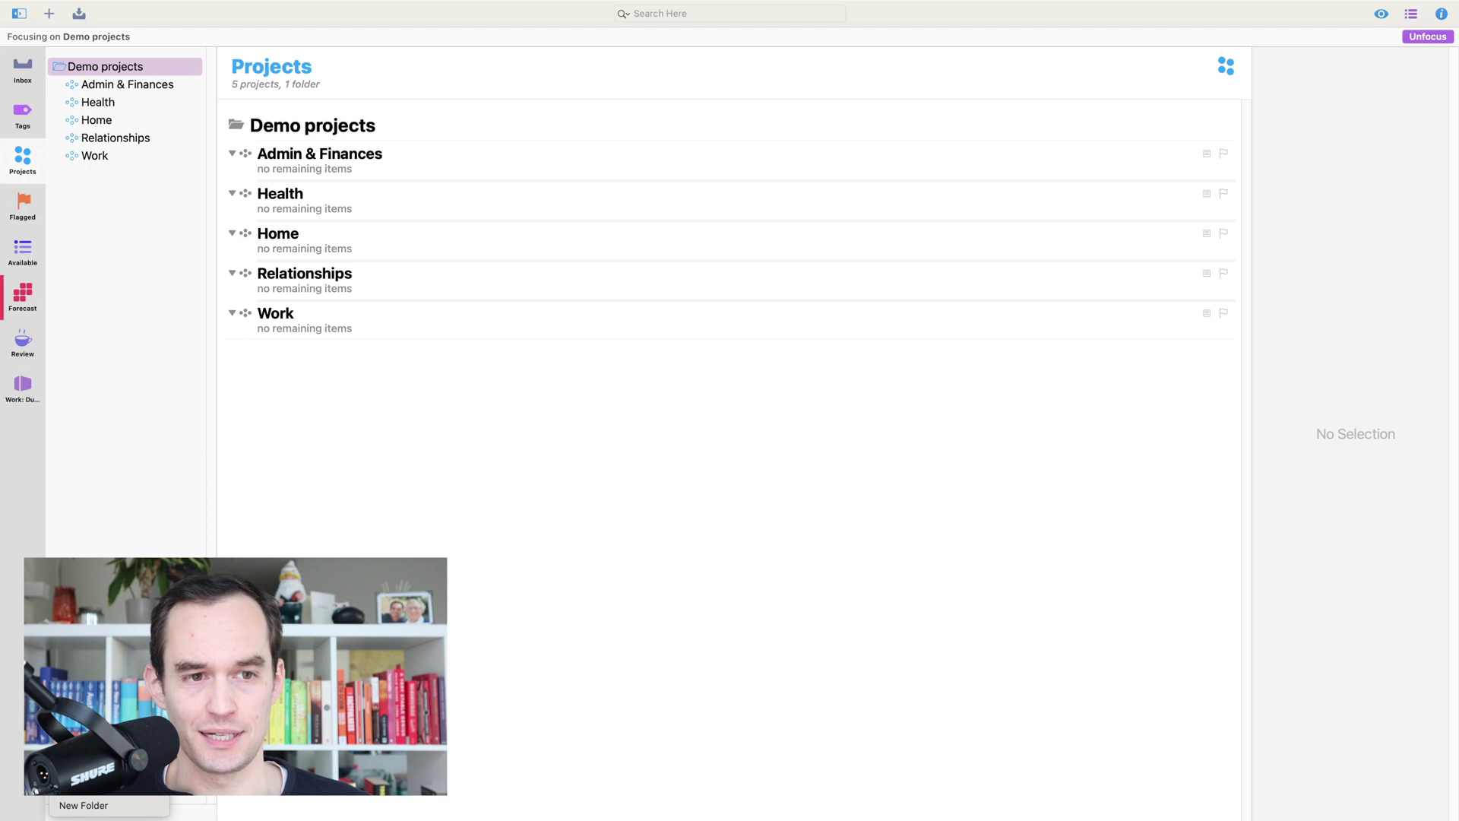
left_click(83, 788)
left_click(147, 218)
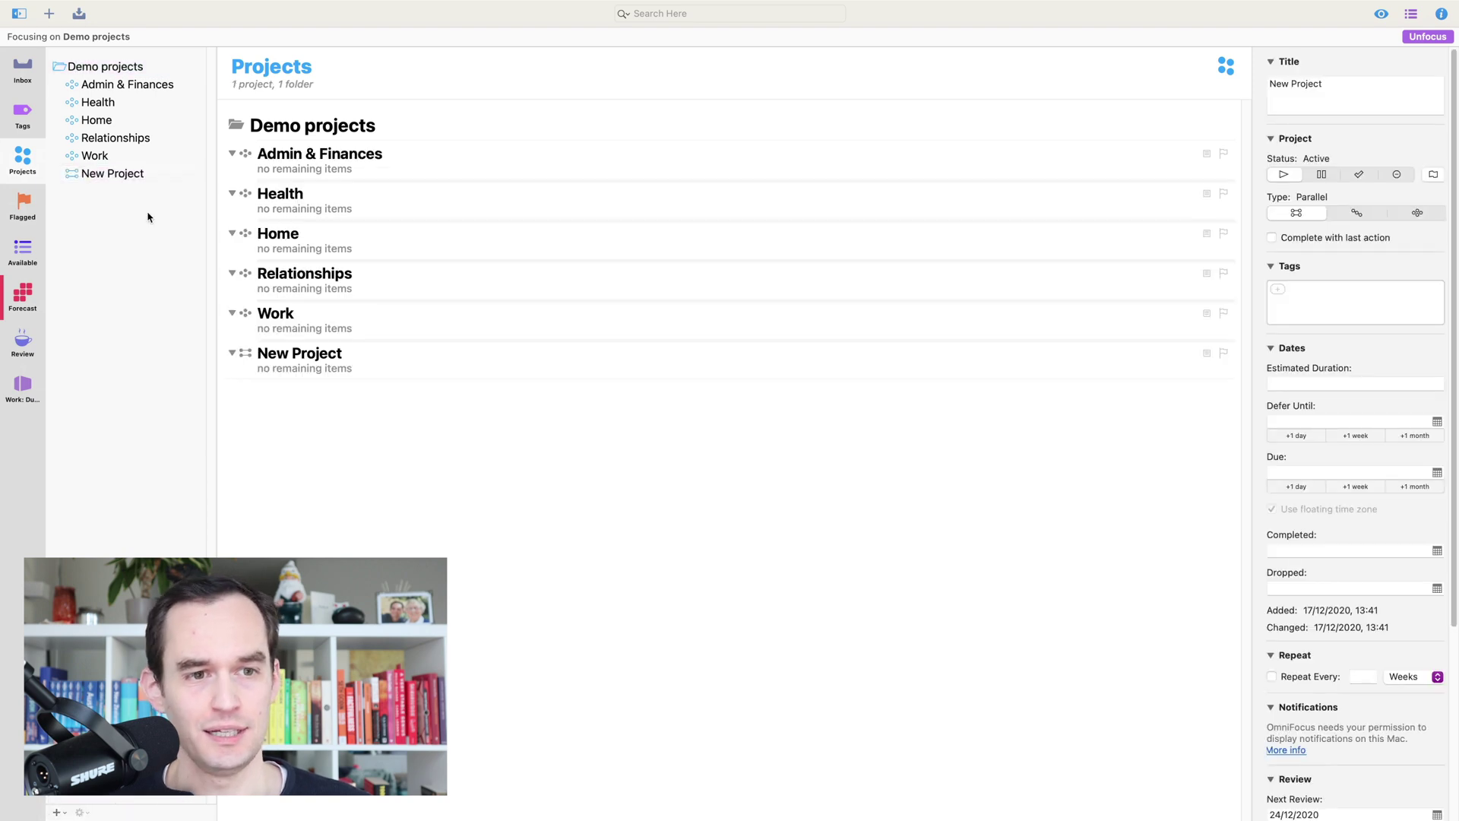
- Drag New Project into Health, undo the move, and select it for renaming
mouse_move(118, 175)
left_mouse_down()
mouse_move(104, 173)
mouse_move(98, 105)
mouse_move(118, 107)
left_mouse_up()
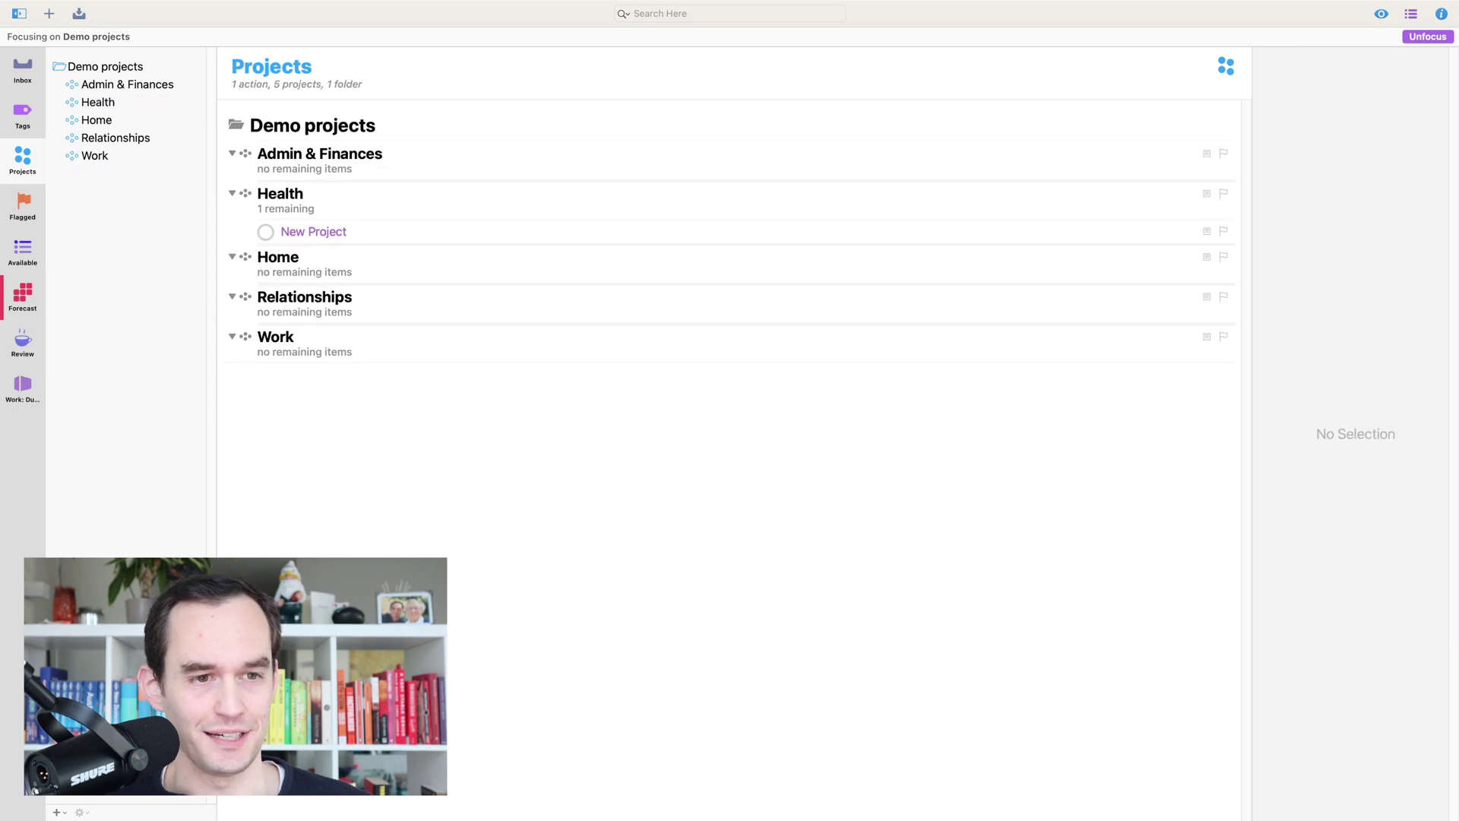
key("super+z")
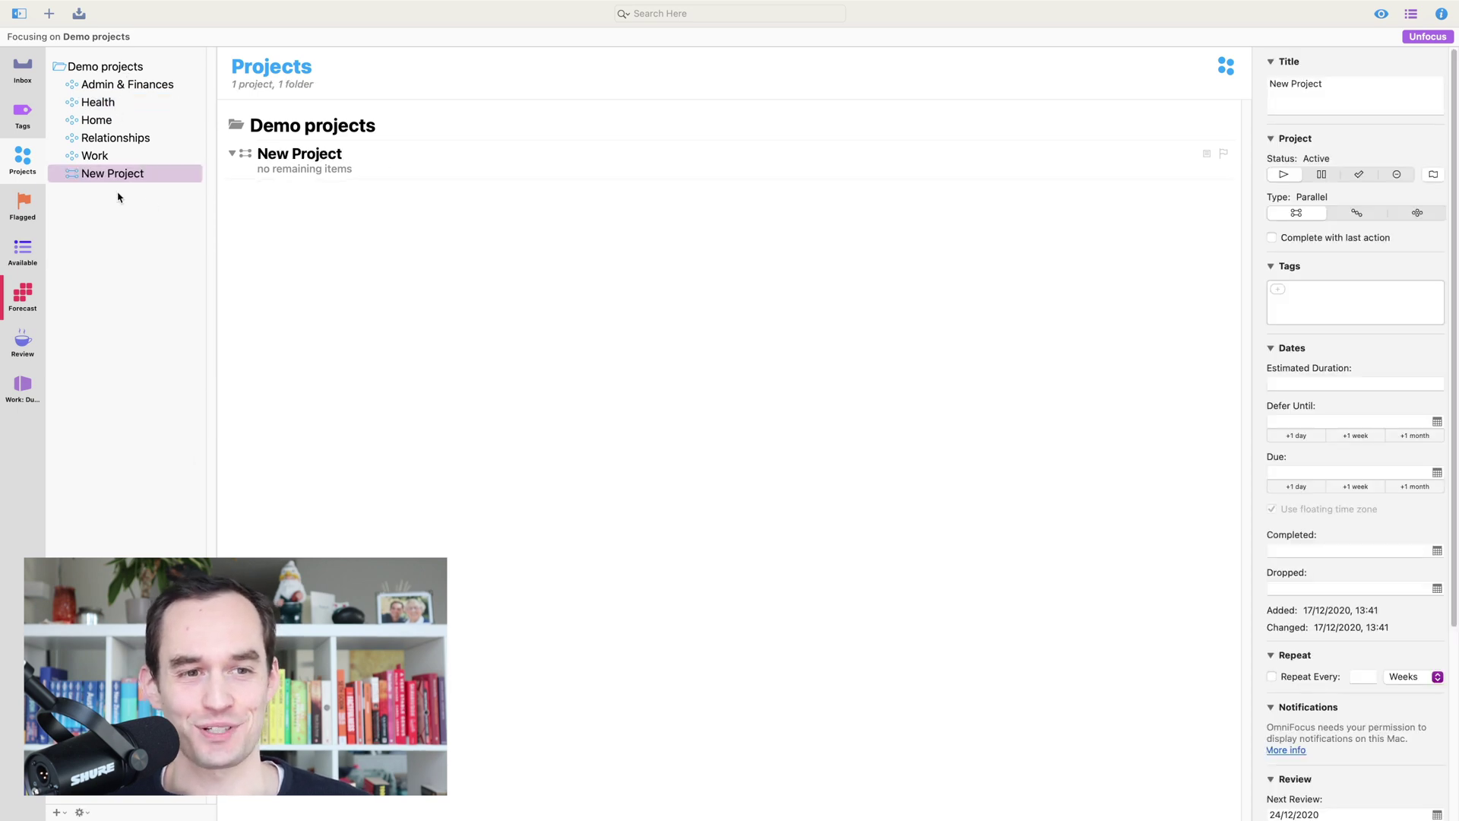
mouse_move(121, 176)
left_mouse_down()
mouse_move(114, 122)
mouse_move(114, 178)
left_mouse_up()
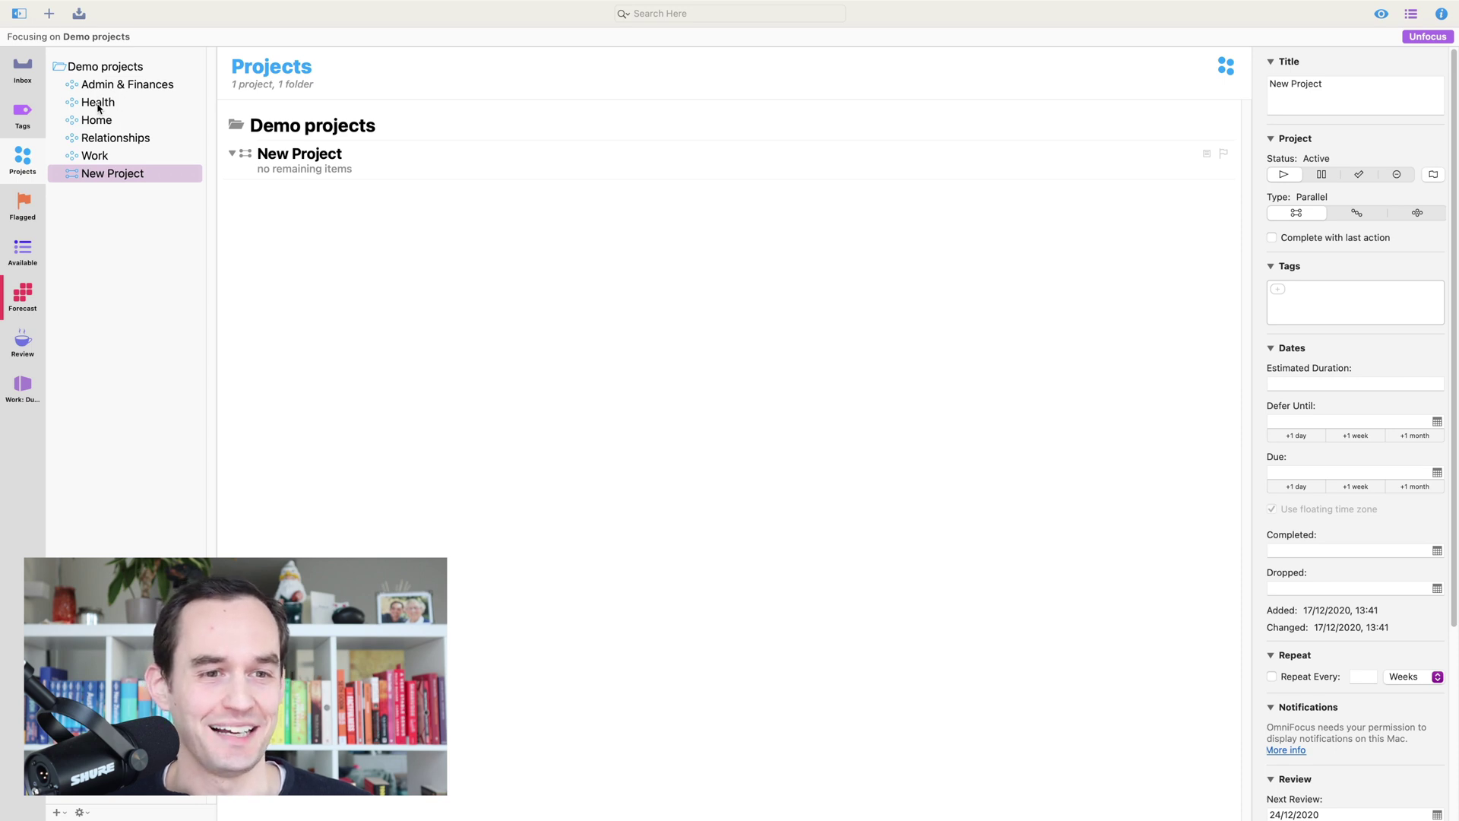
left_click(112, 177)
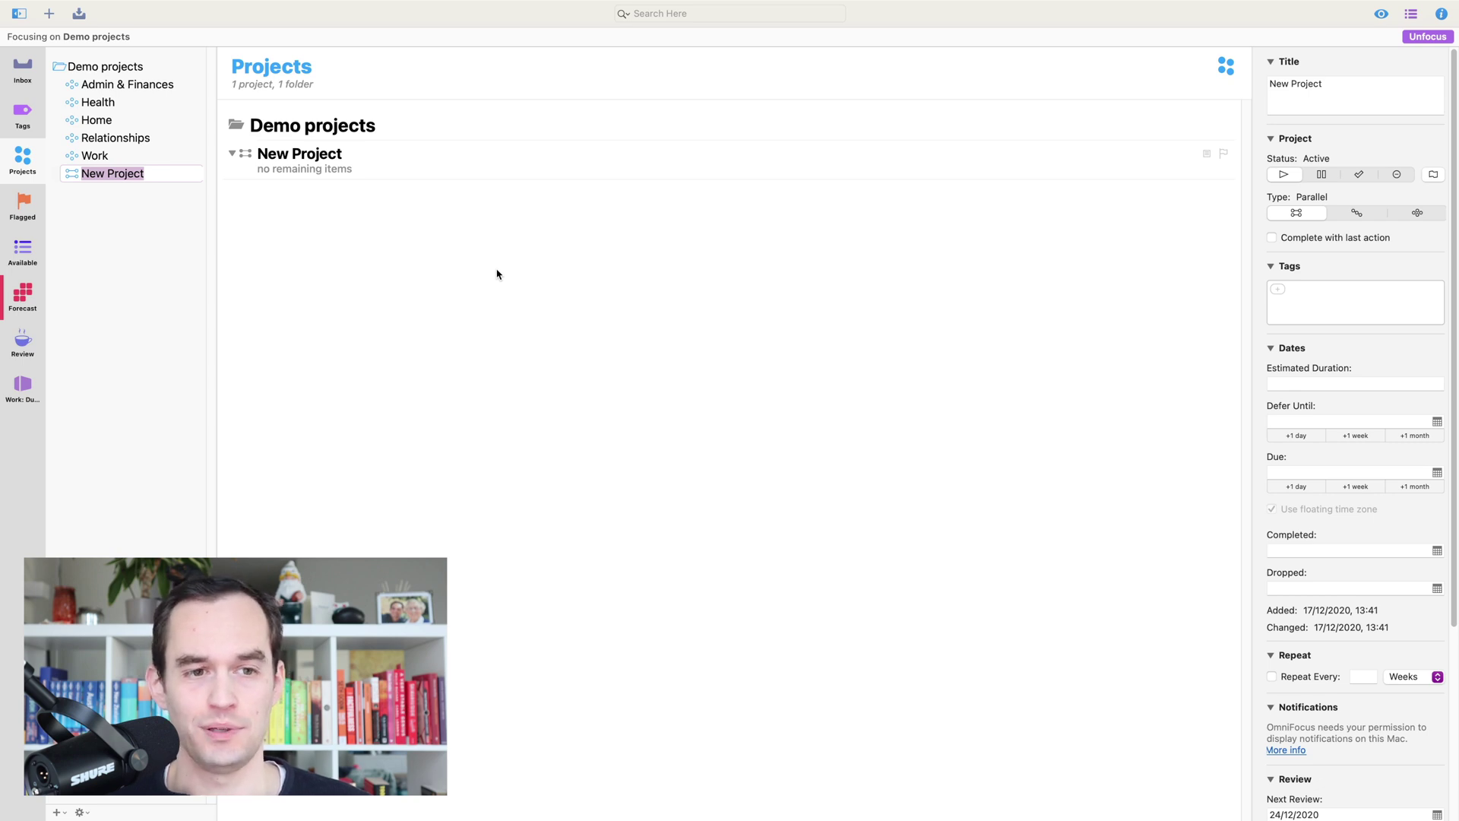
- Enter the project name 'Build the habit of running three days a week' and select the project
type("Build the hab")
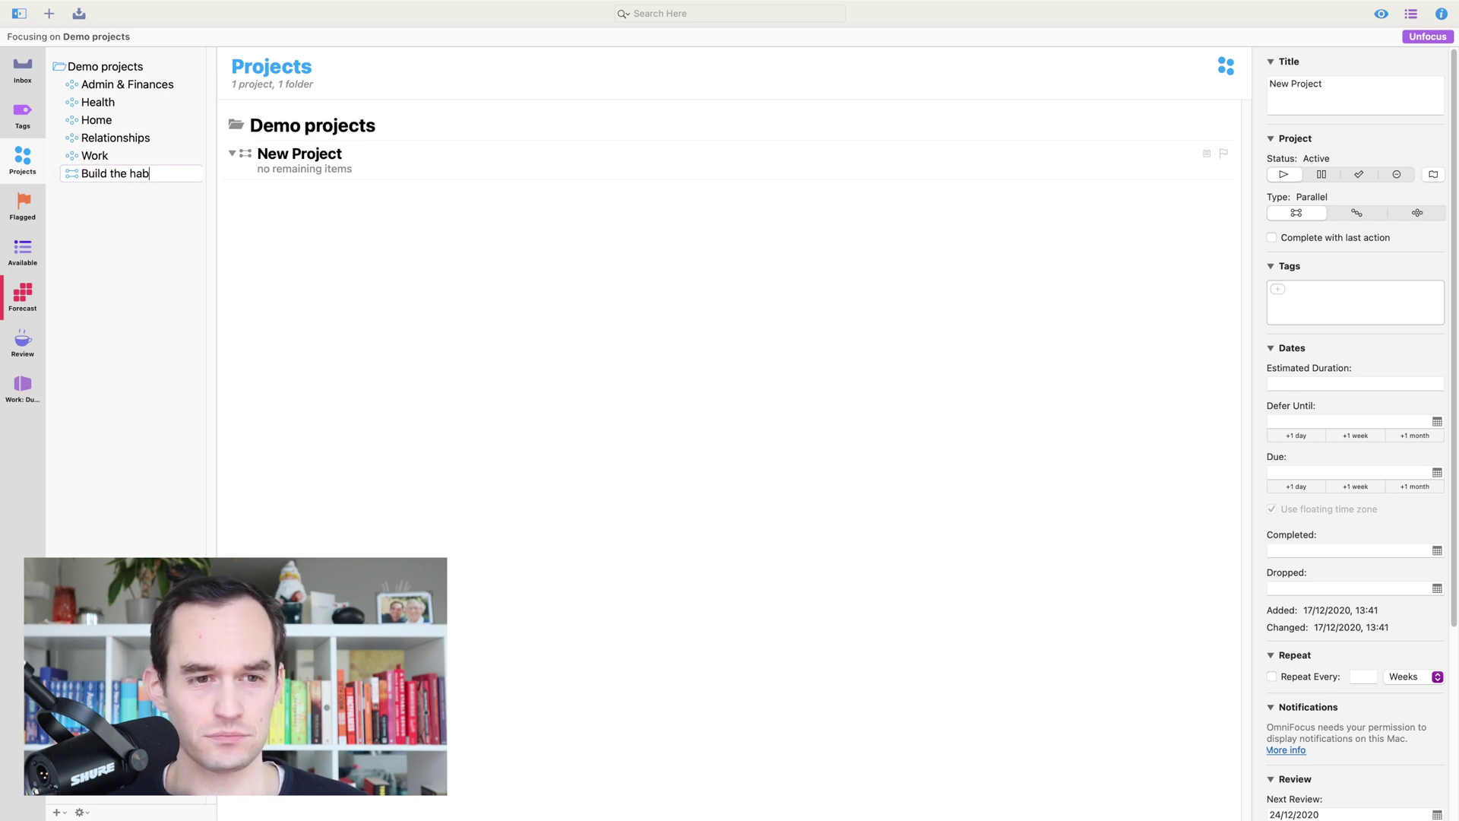
type("it of run")
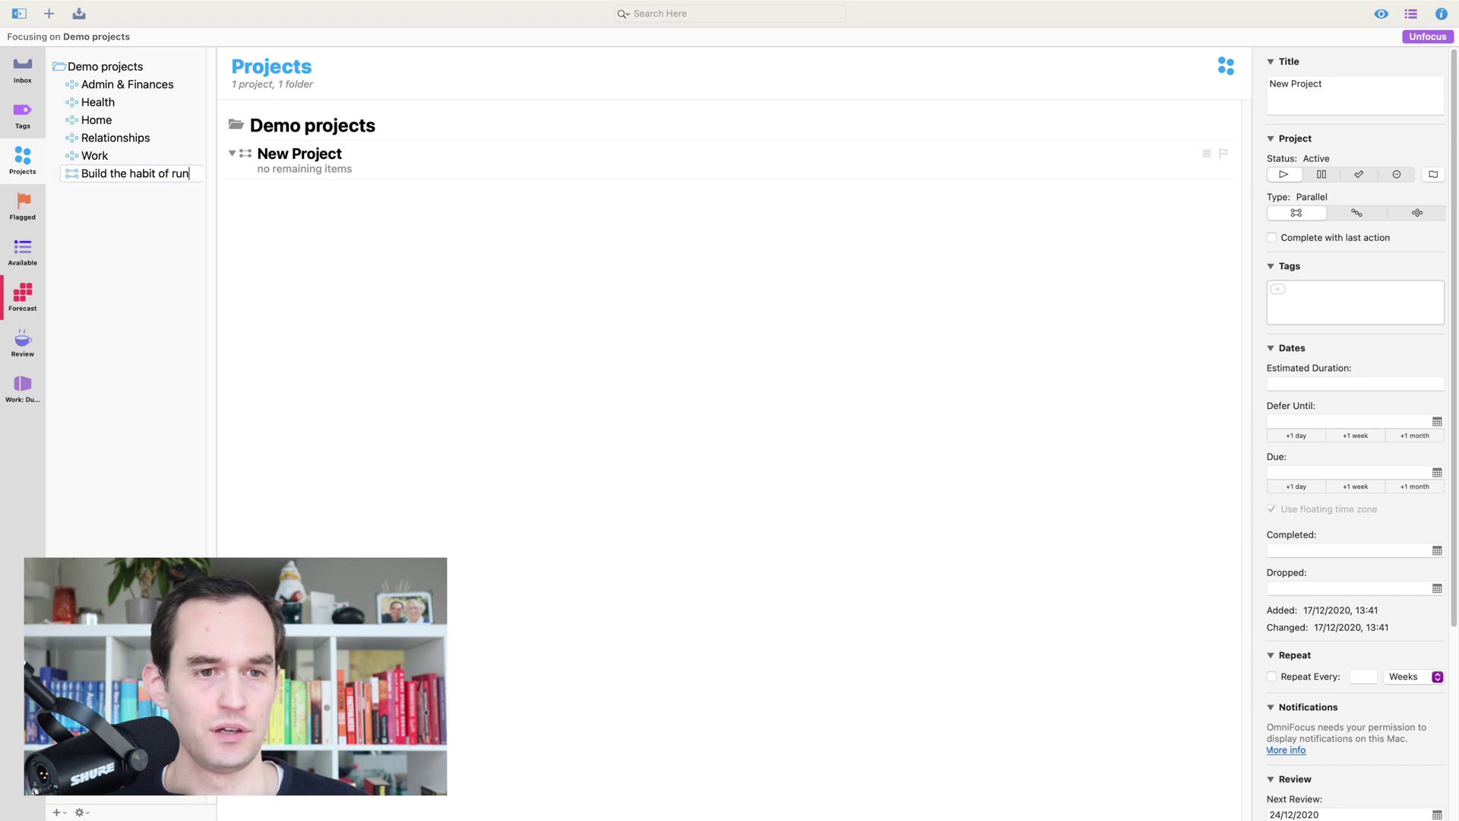
type("ning three days a week")
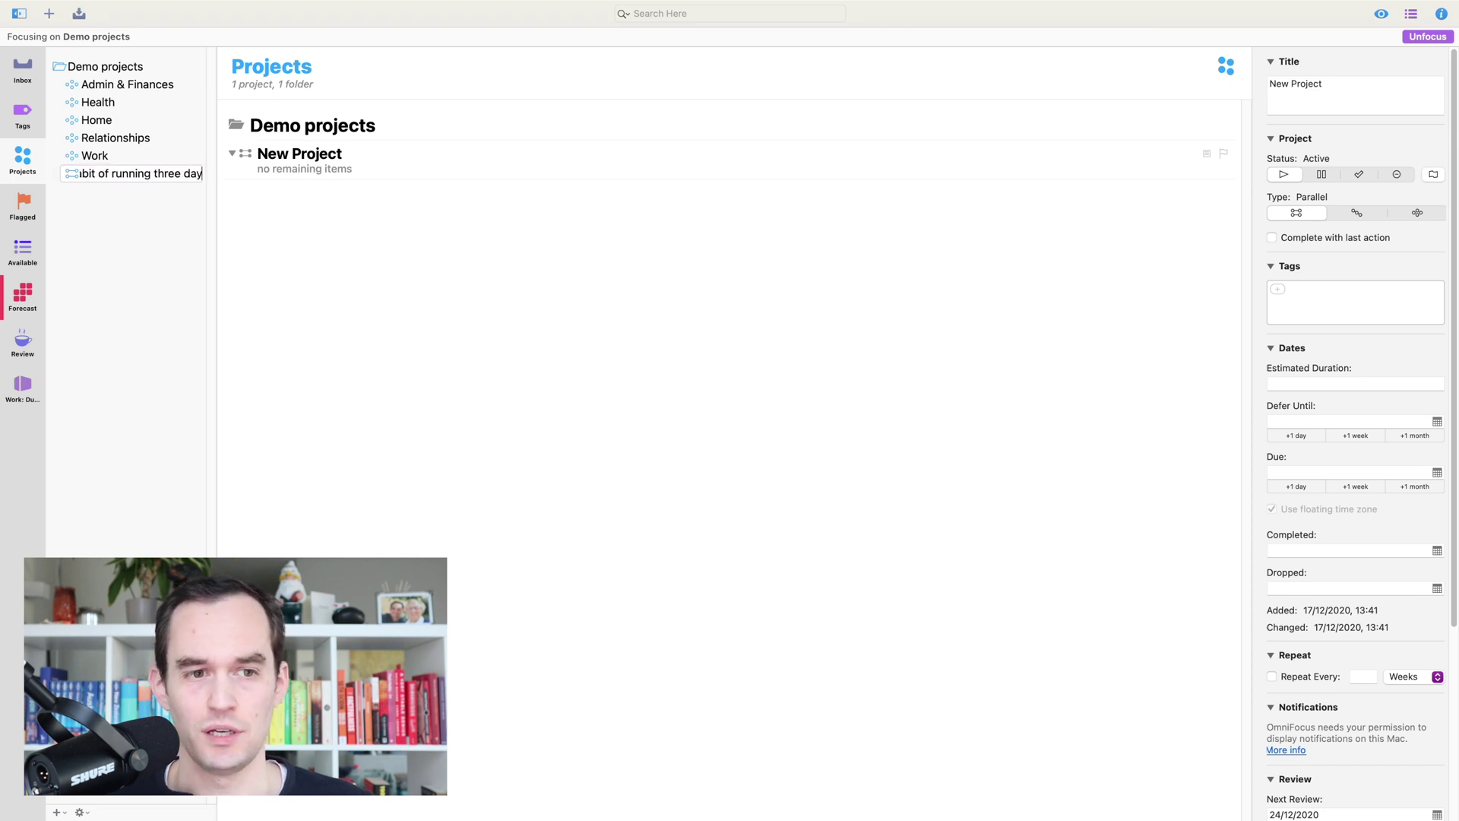
key("Return")
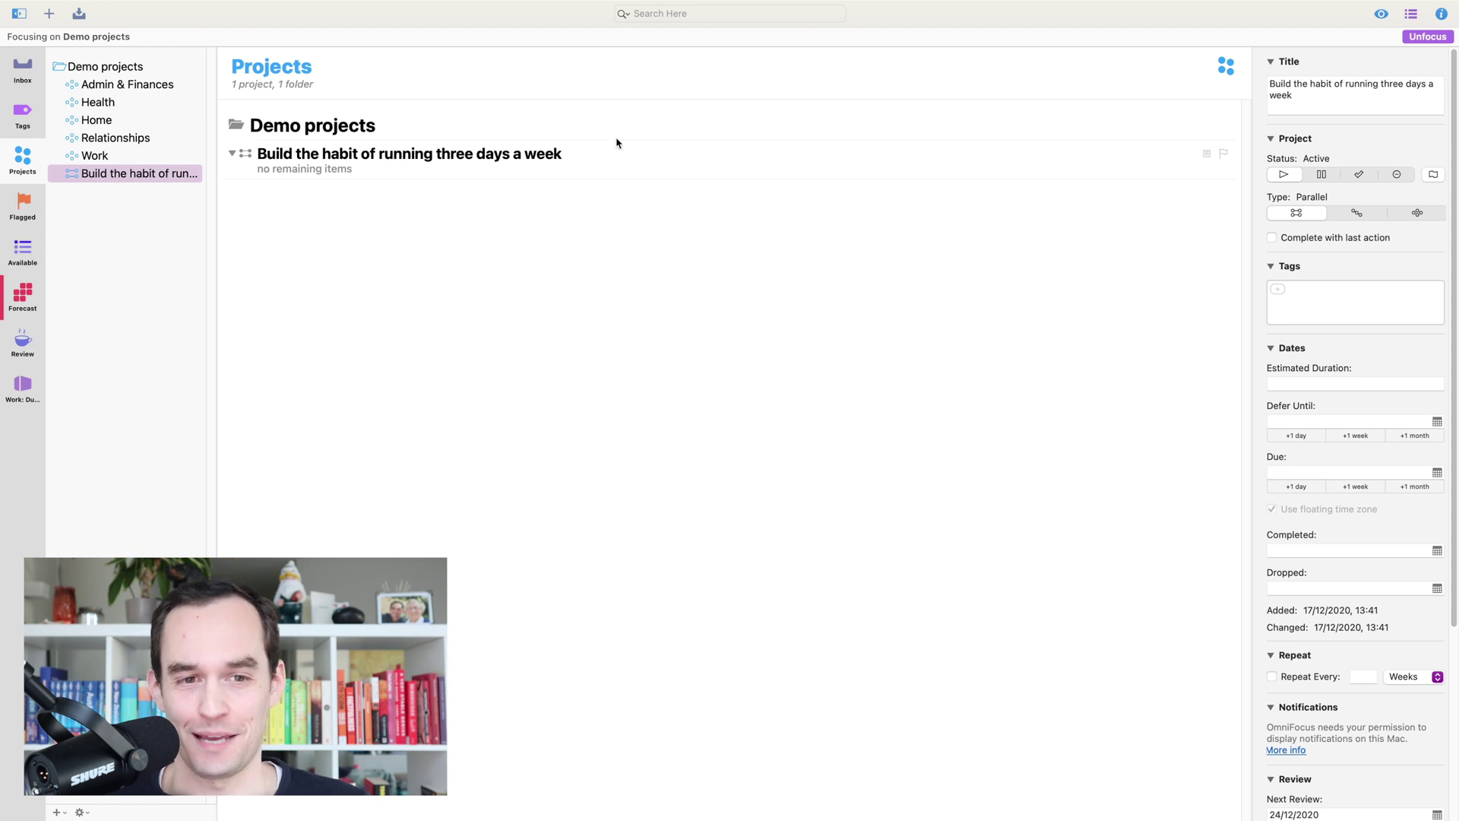
left_click(544, 157)
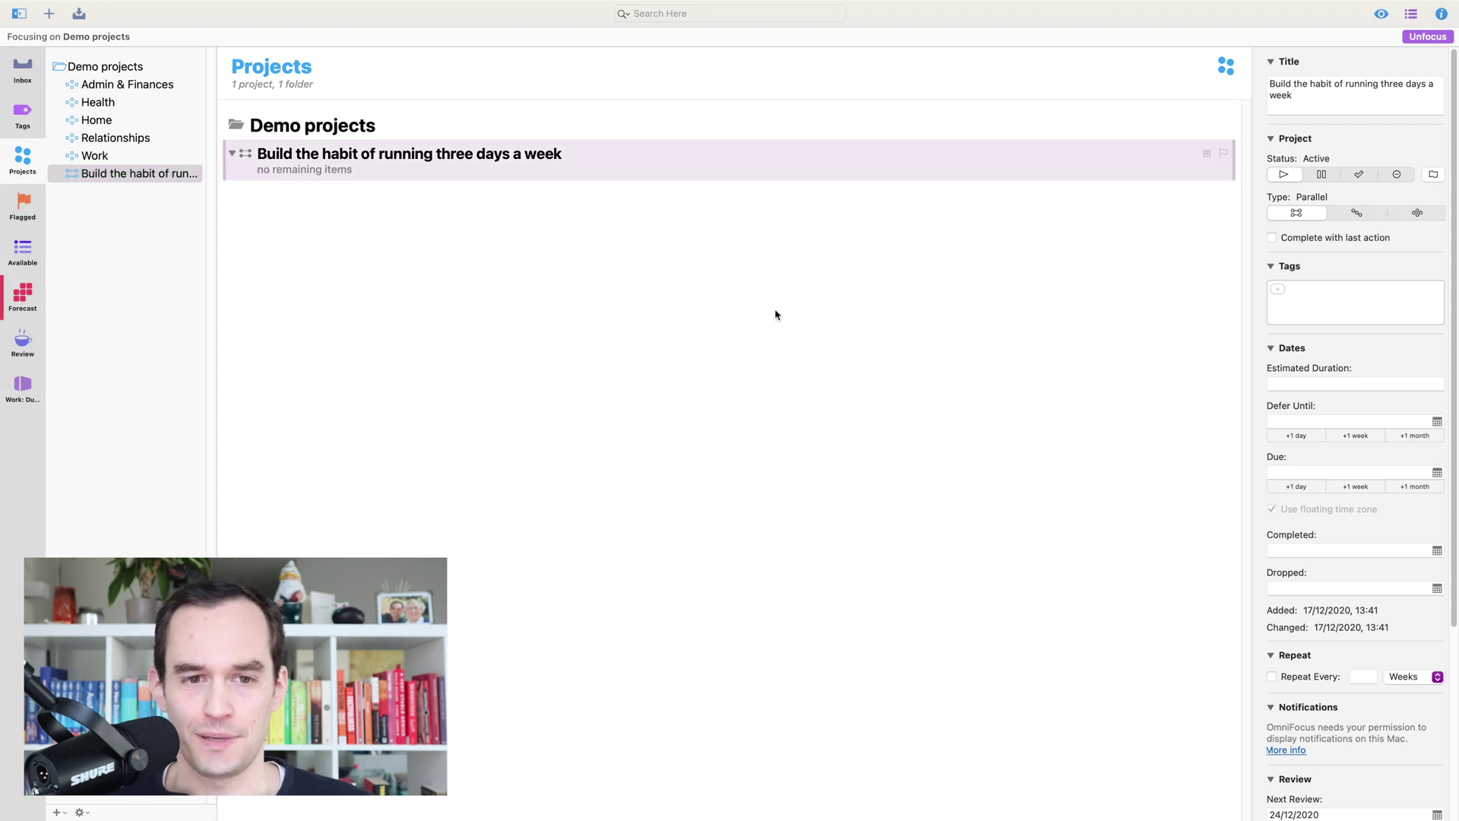
key("super+Tab")
key("super+Tab")
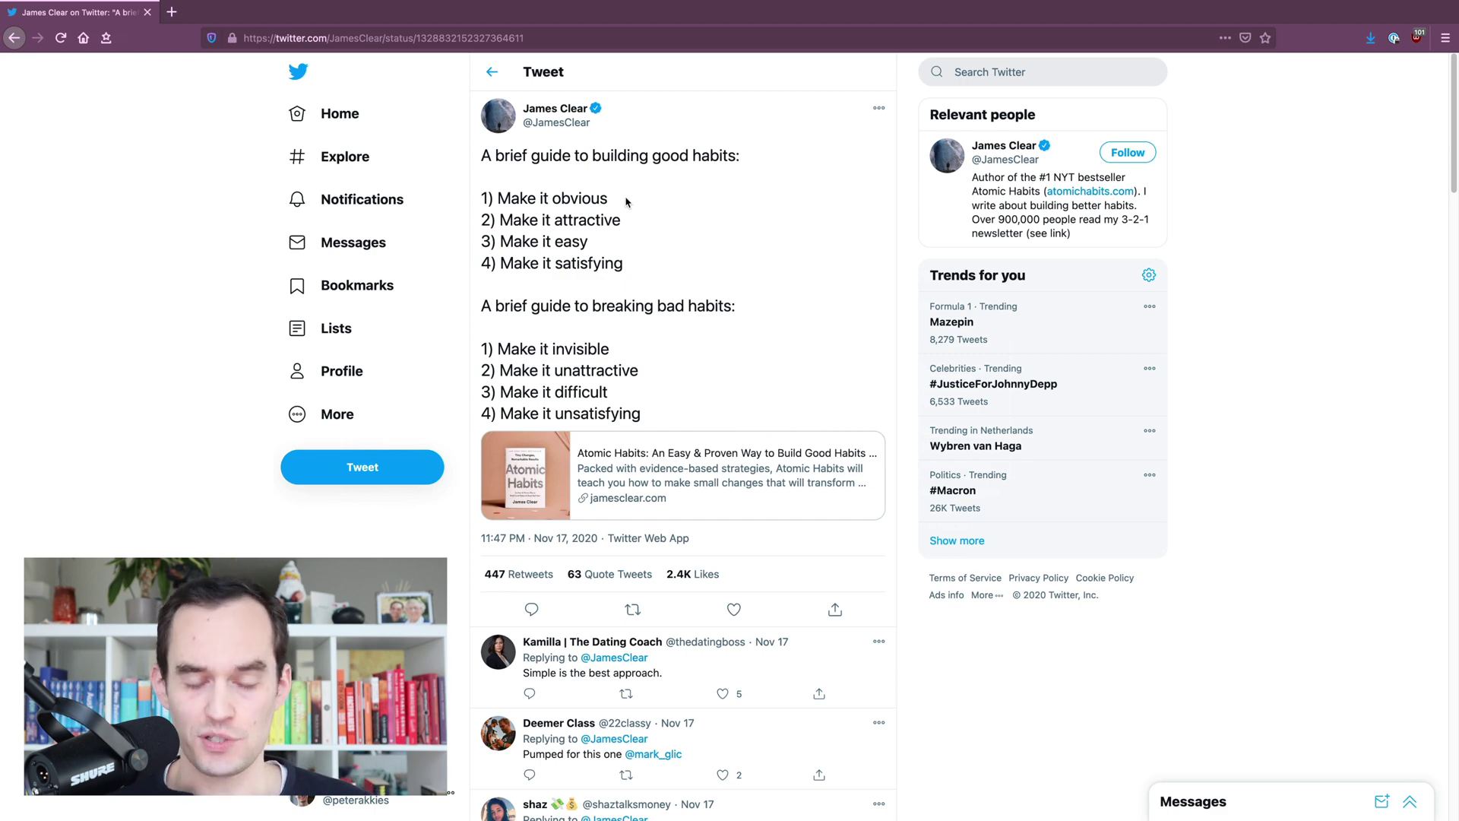
key("ctrl+Right")
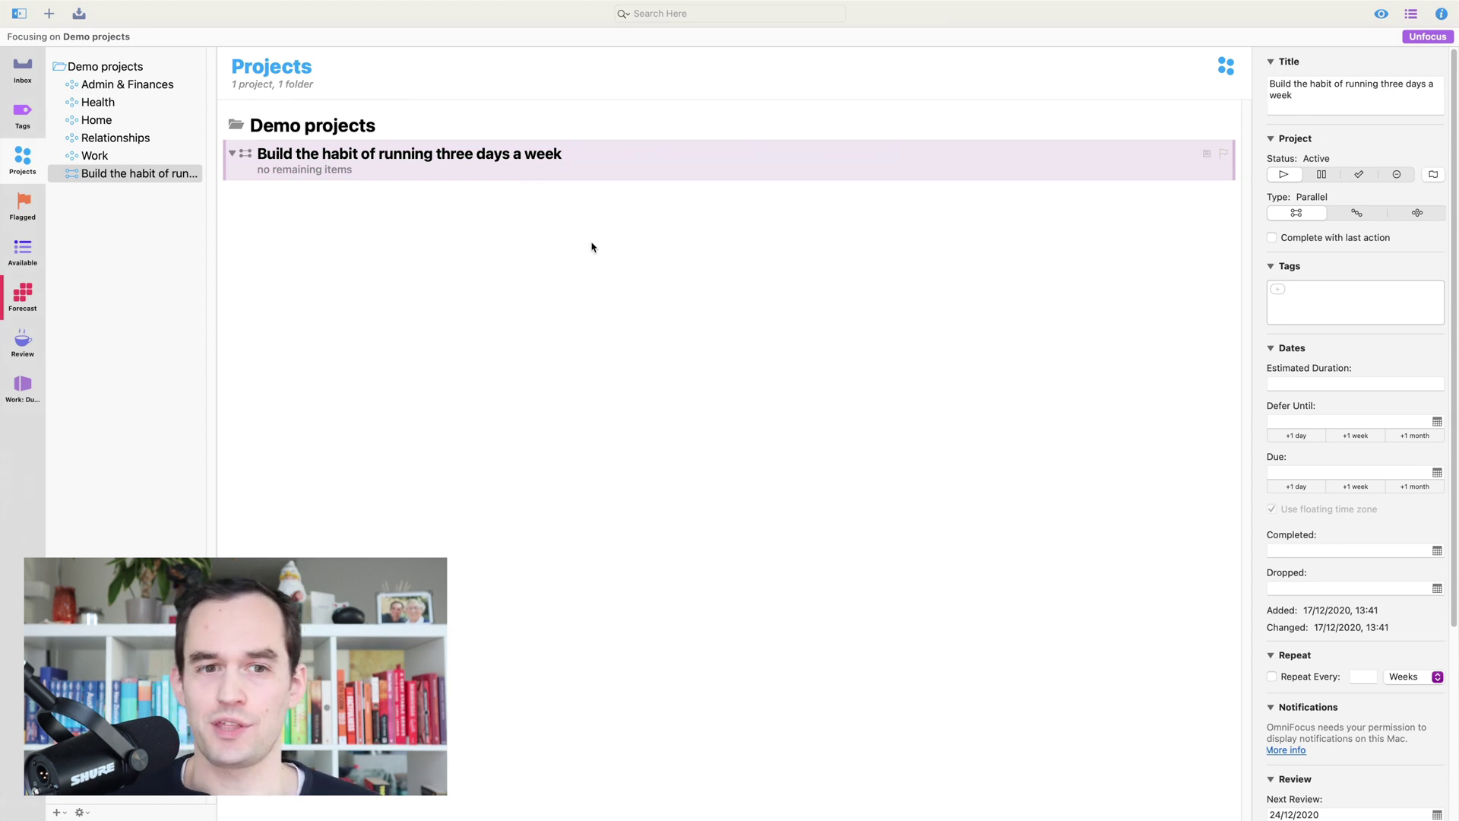
- Add the action 'Put my running clothes out near the bed' to the running project
key("Return")
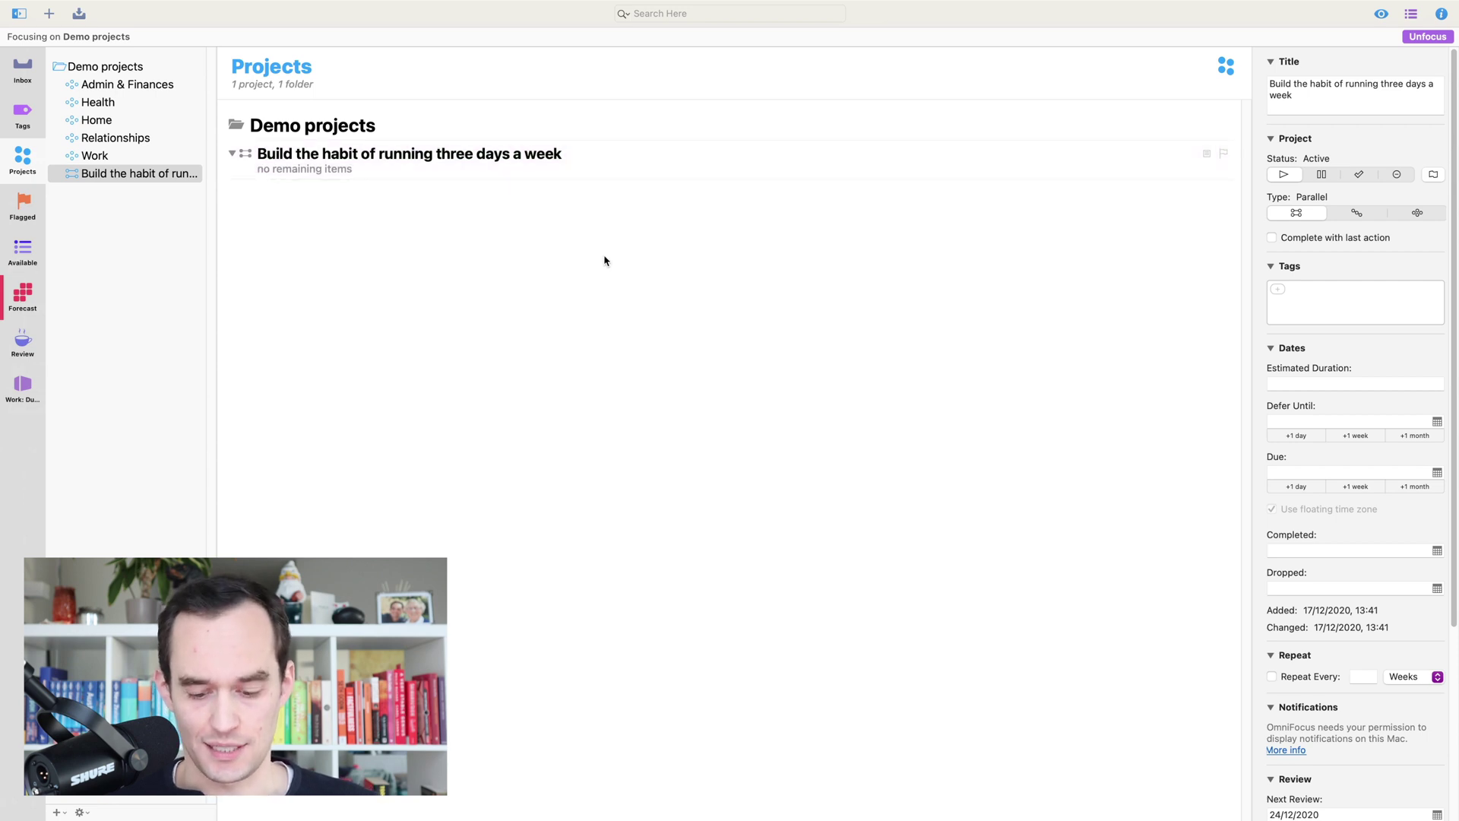
type("P")
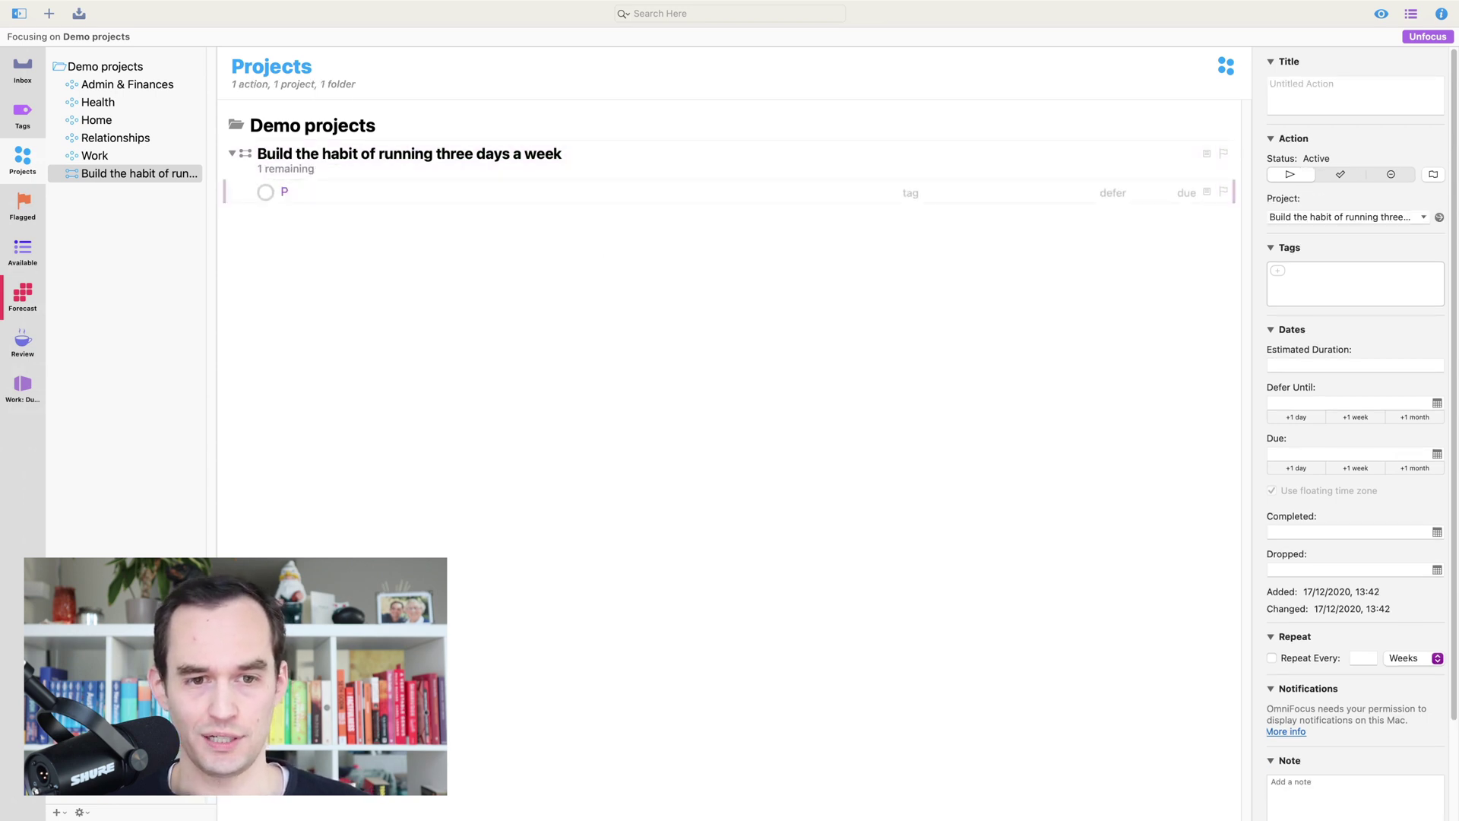
type("ut my running clot")
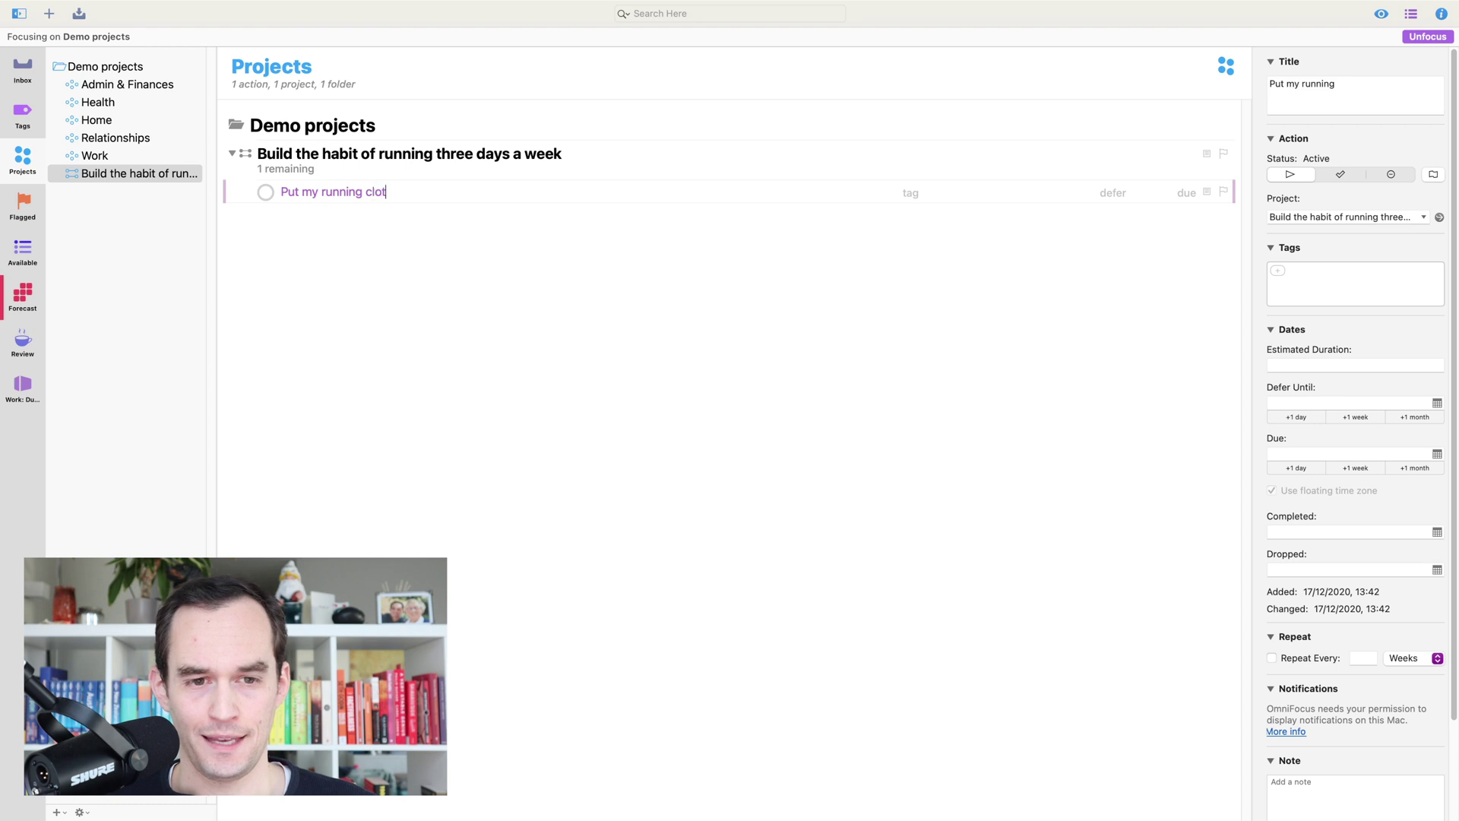
type("hes out n")
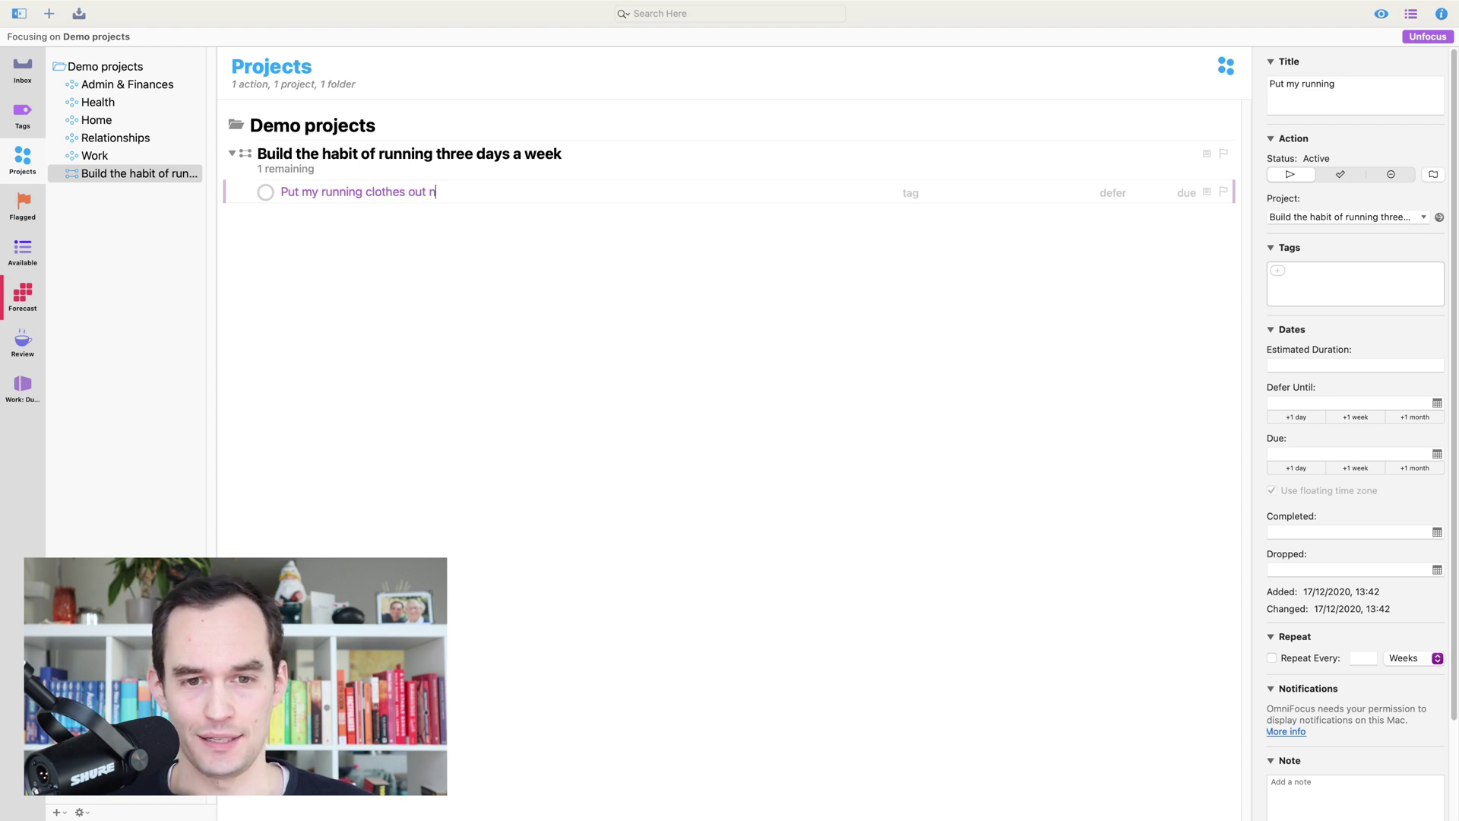
type("ear the bed")
key("Escape")
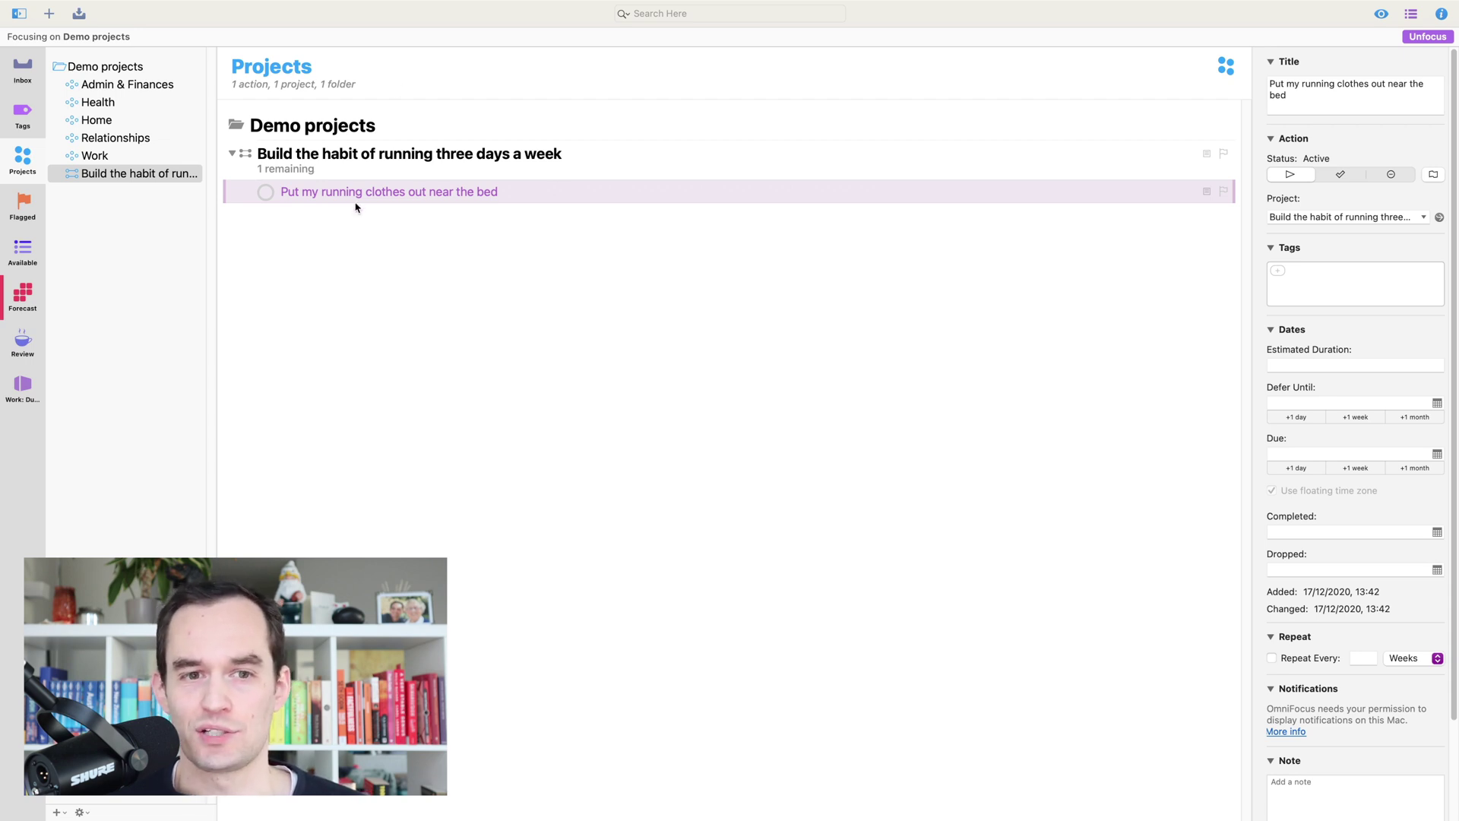
- Set the action's due and defer dates to Monday, 21/12/2020
mouse_move(357, 191)
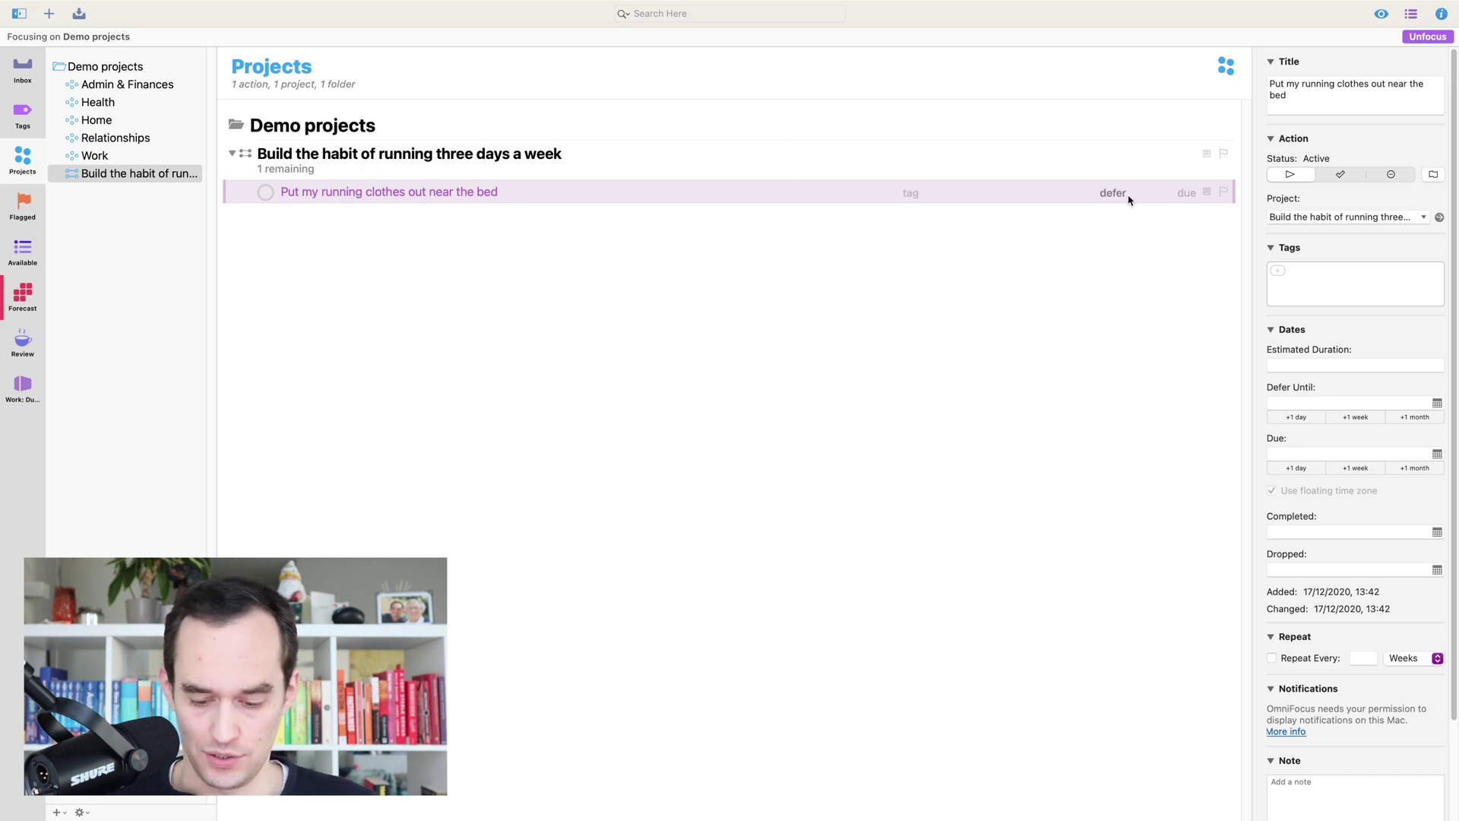
left_click(1185, 192)
type("monday")
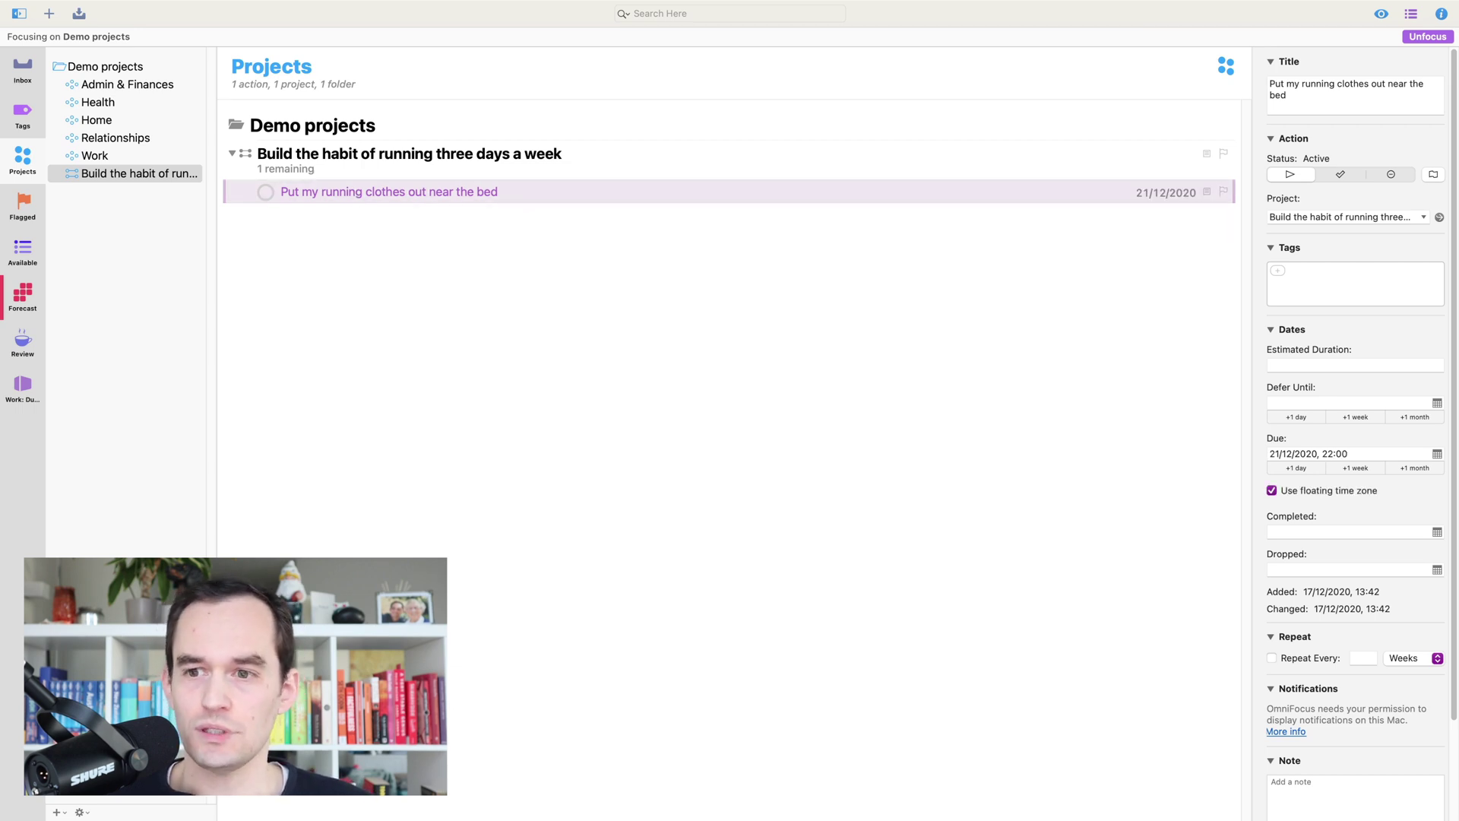
key("Return")
left_click(1109, 194)
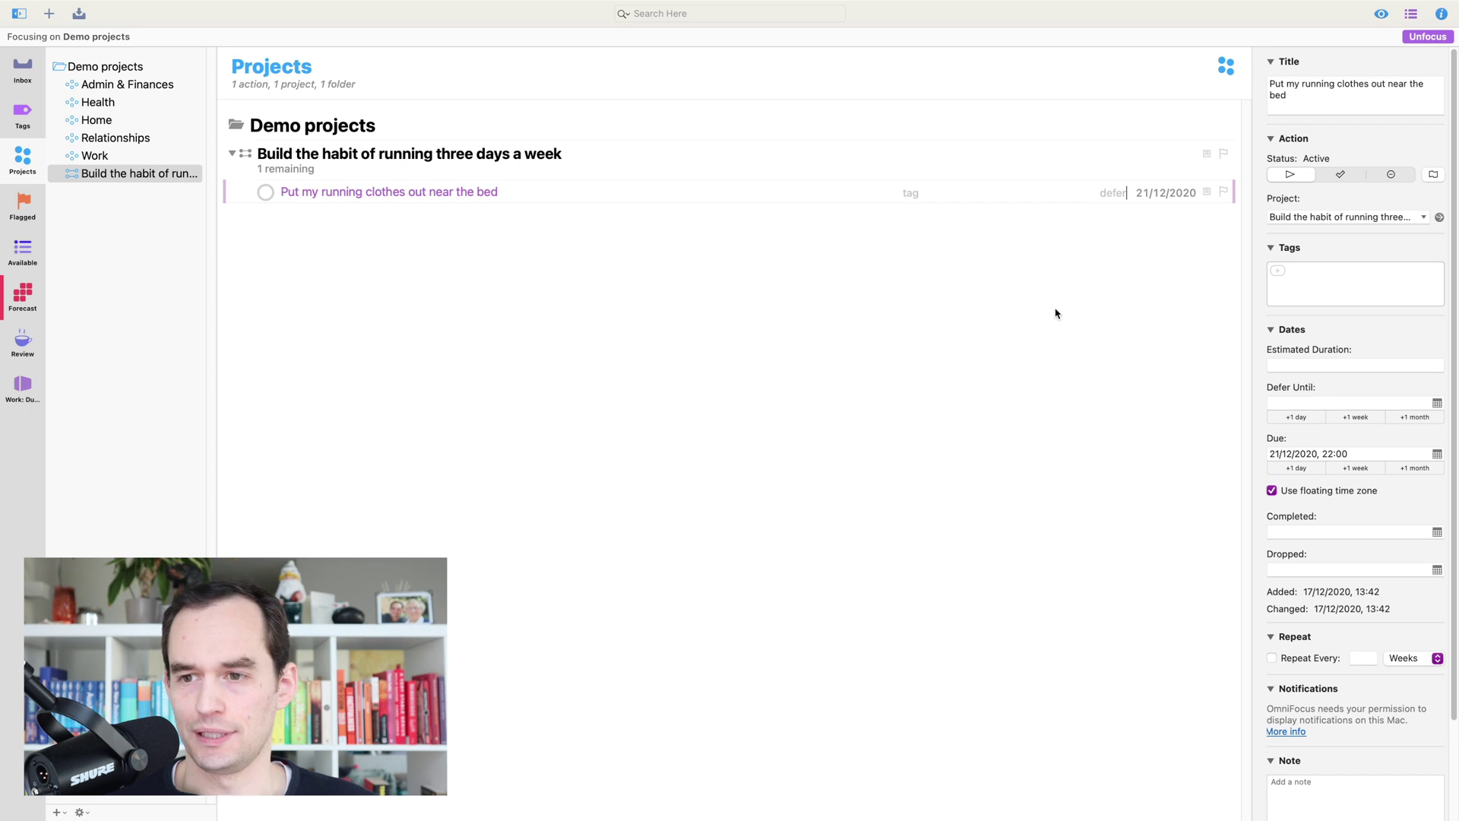
type("monday")
key("Return")
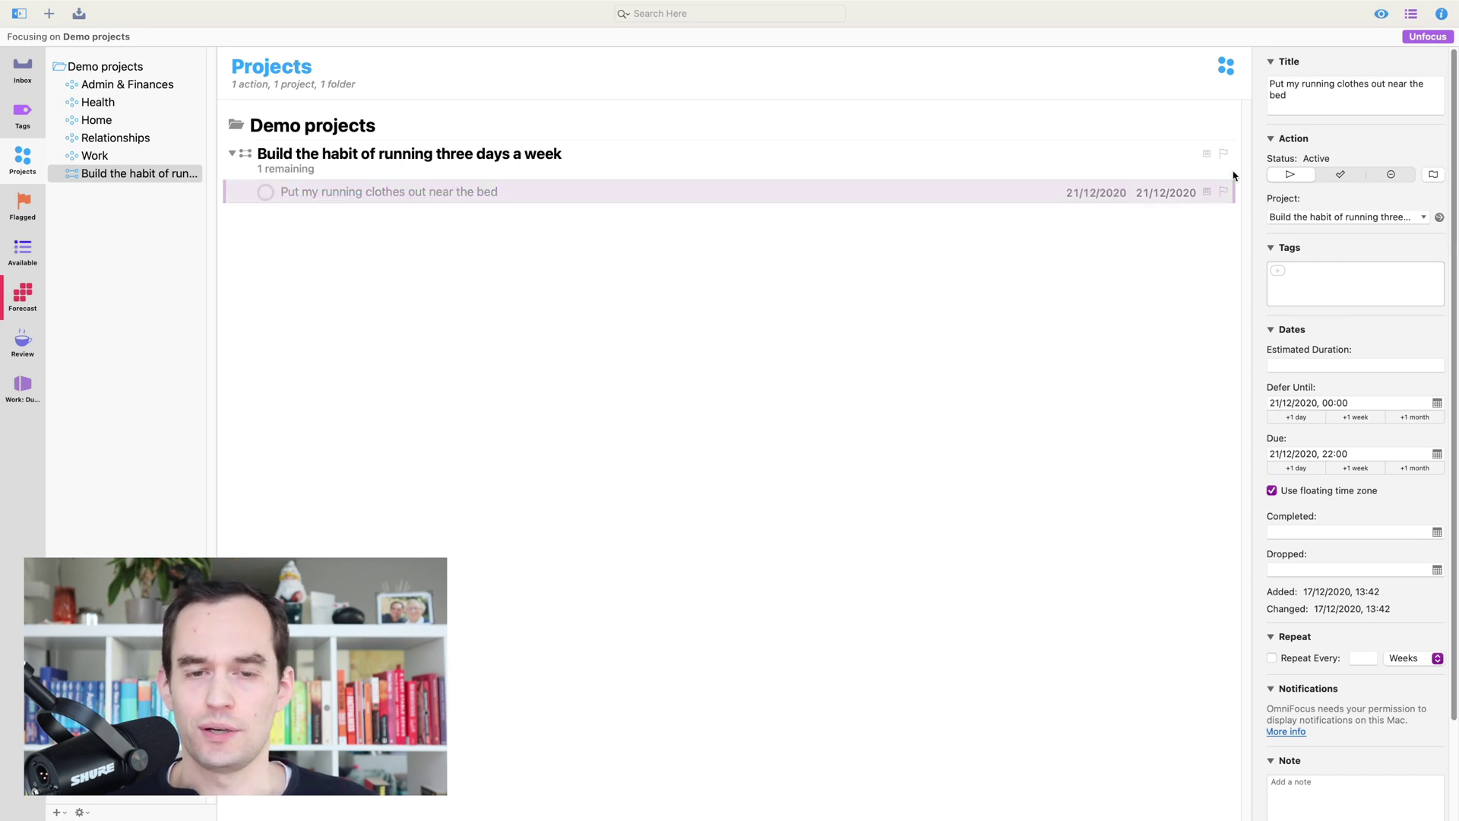
left_click(792, 289)
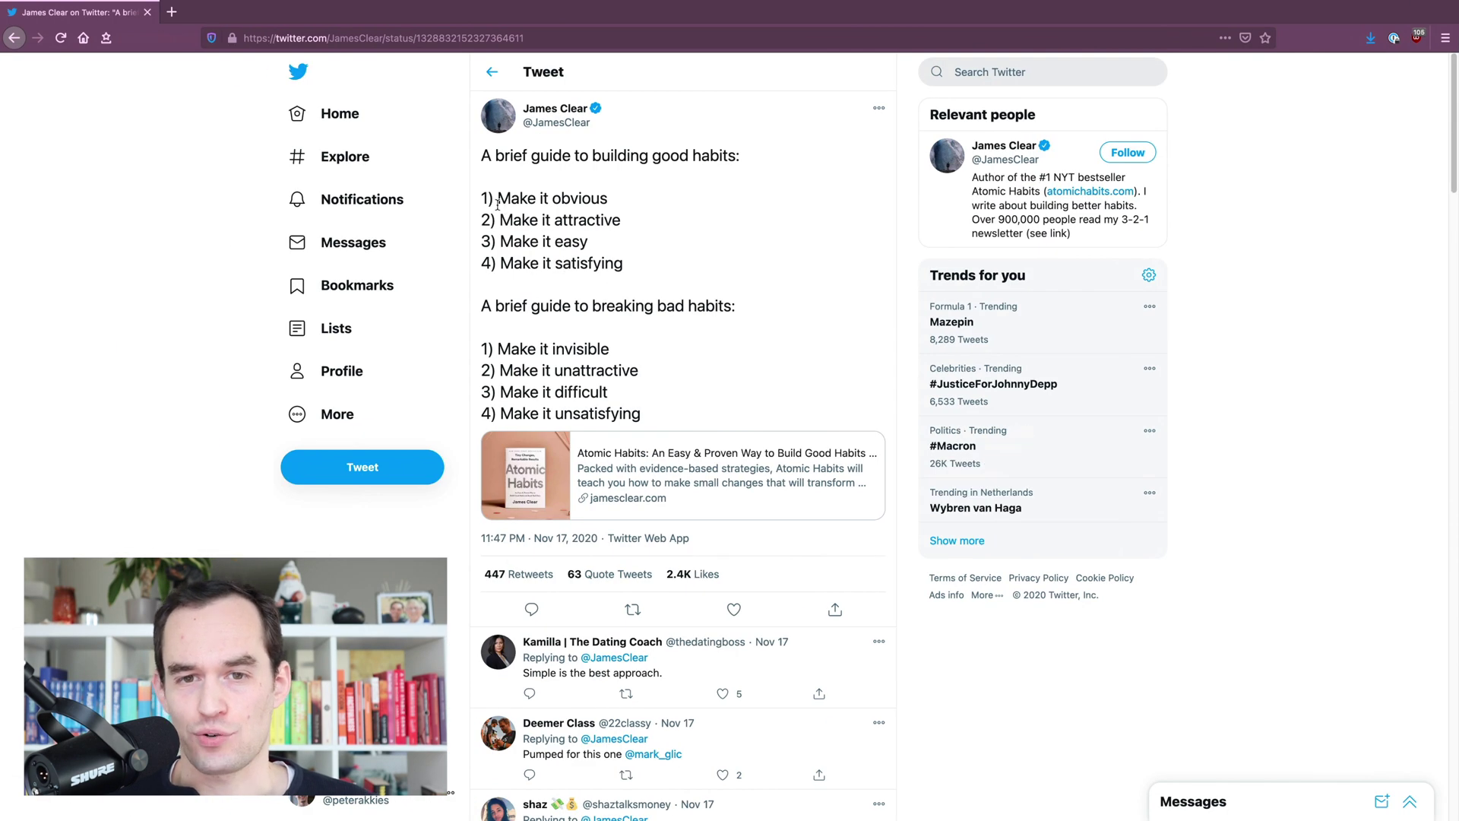
- Highlight '2) Make it attractive' in the tweet, then select the running clothes action
left_click_drag(493, 220, 620, 219)
left_click(626, 221)
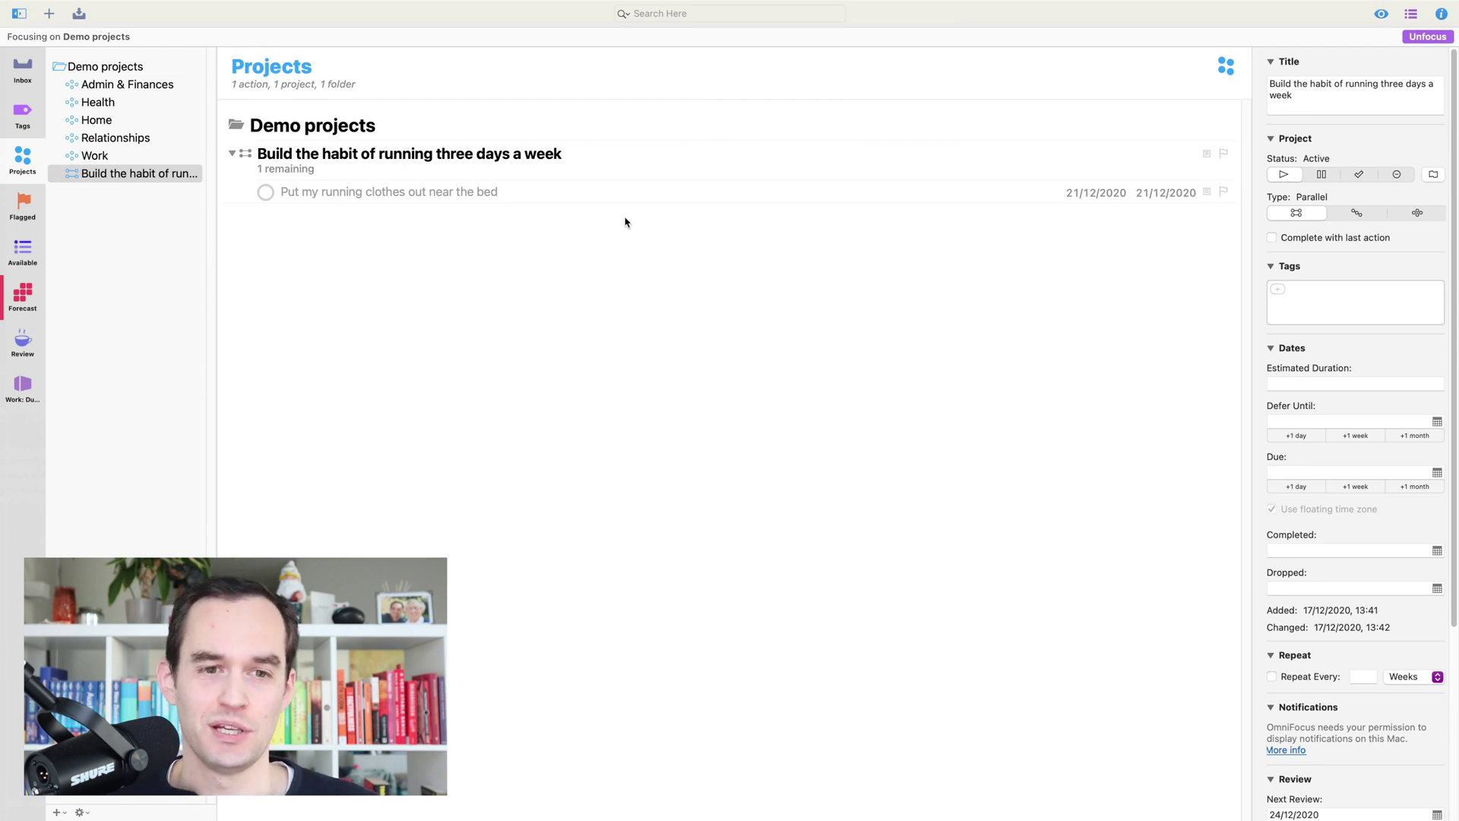
left_click(569, 192)
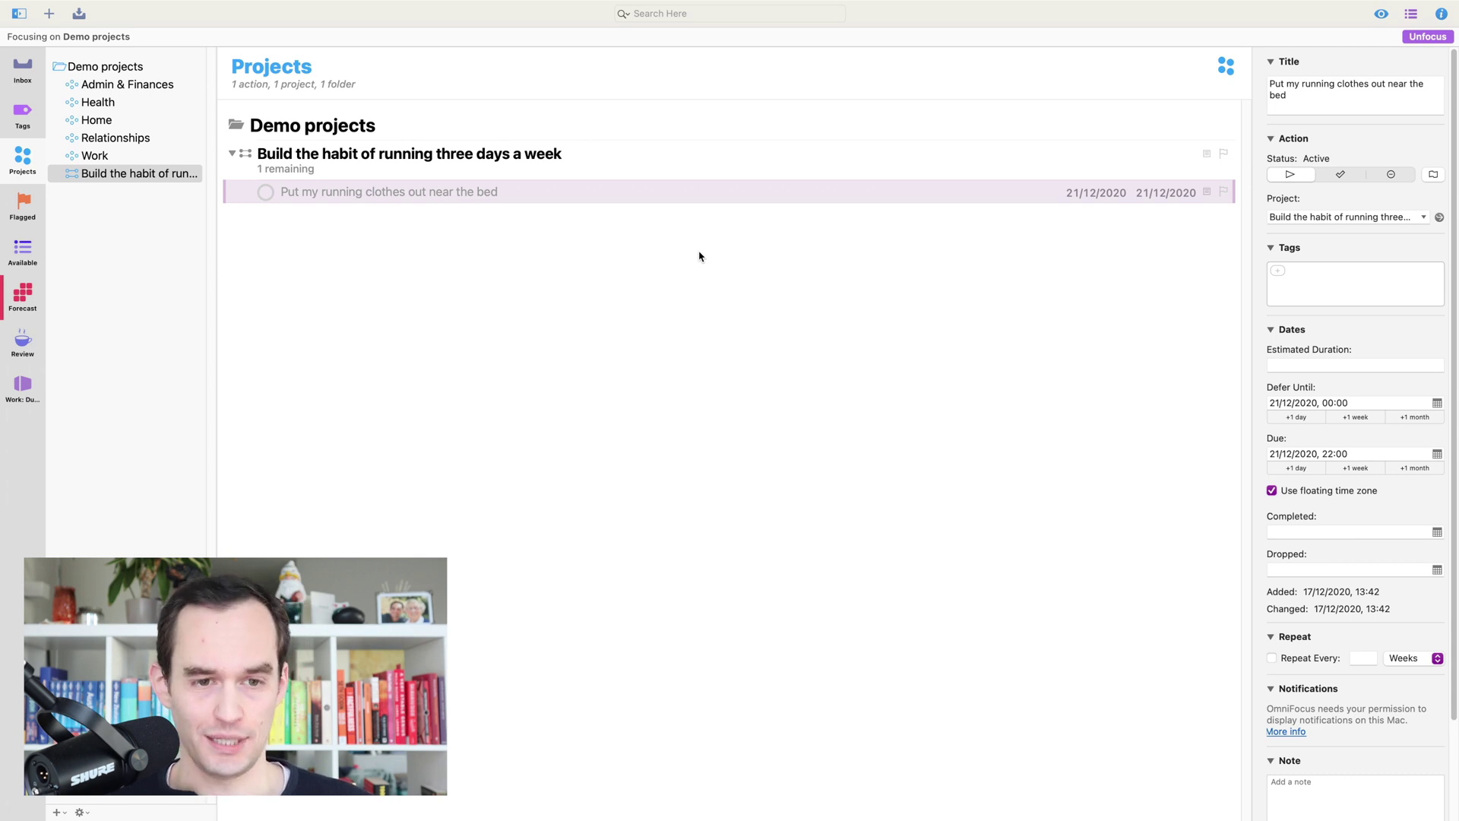
- Add 'Download a few episodes of my favorite podcasts', due Monday 21/12/2020 at 22:00
key("Return")
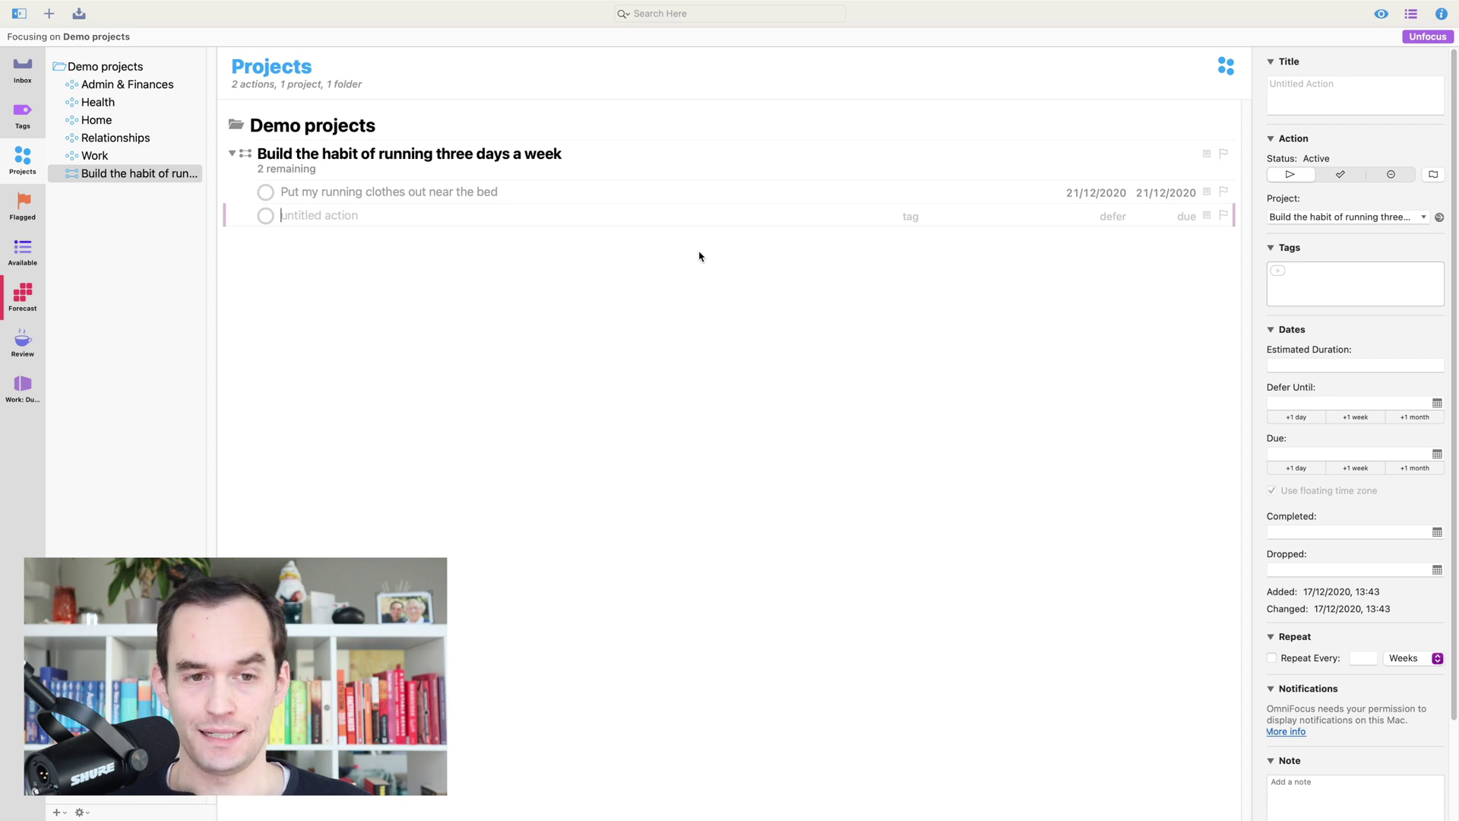
type("Download a")
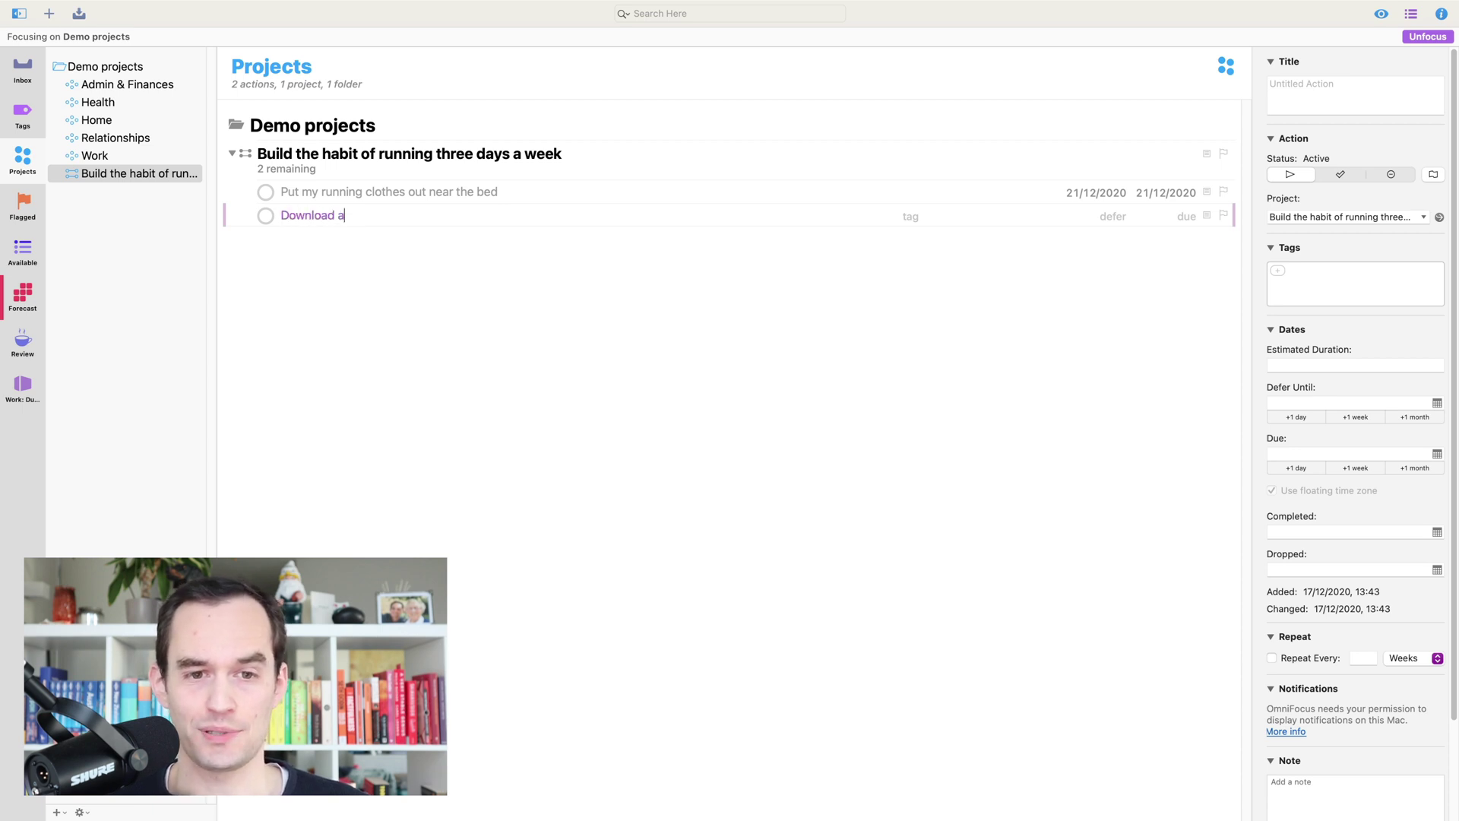
type(" few episodes of my fa")
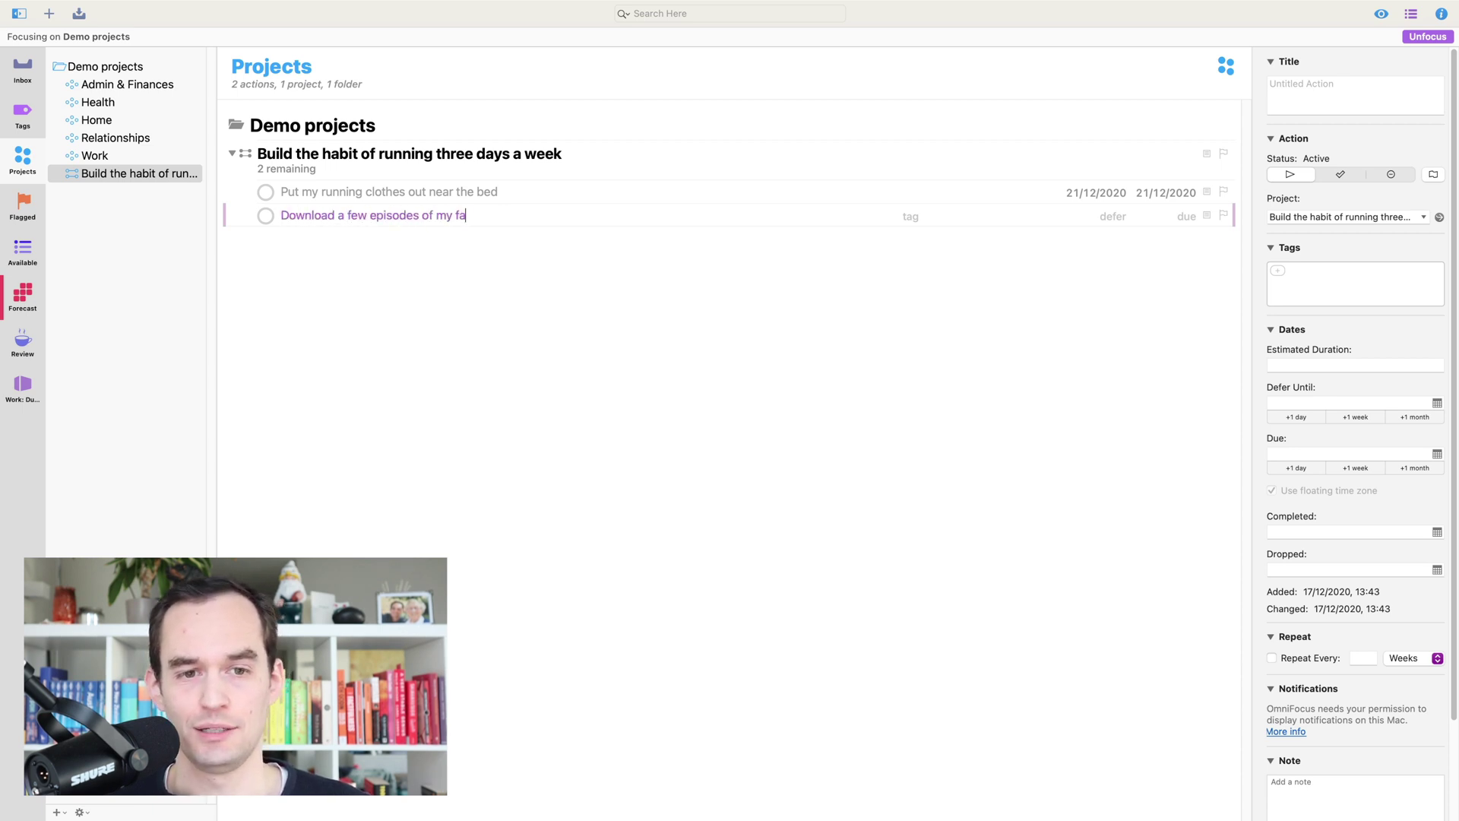
type("vorite podcasts")
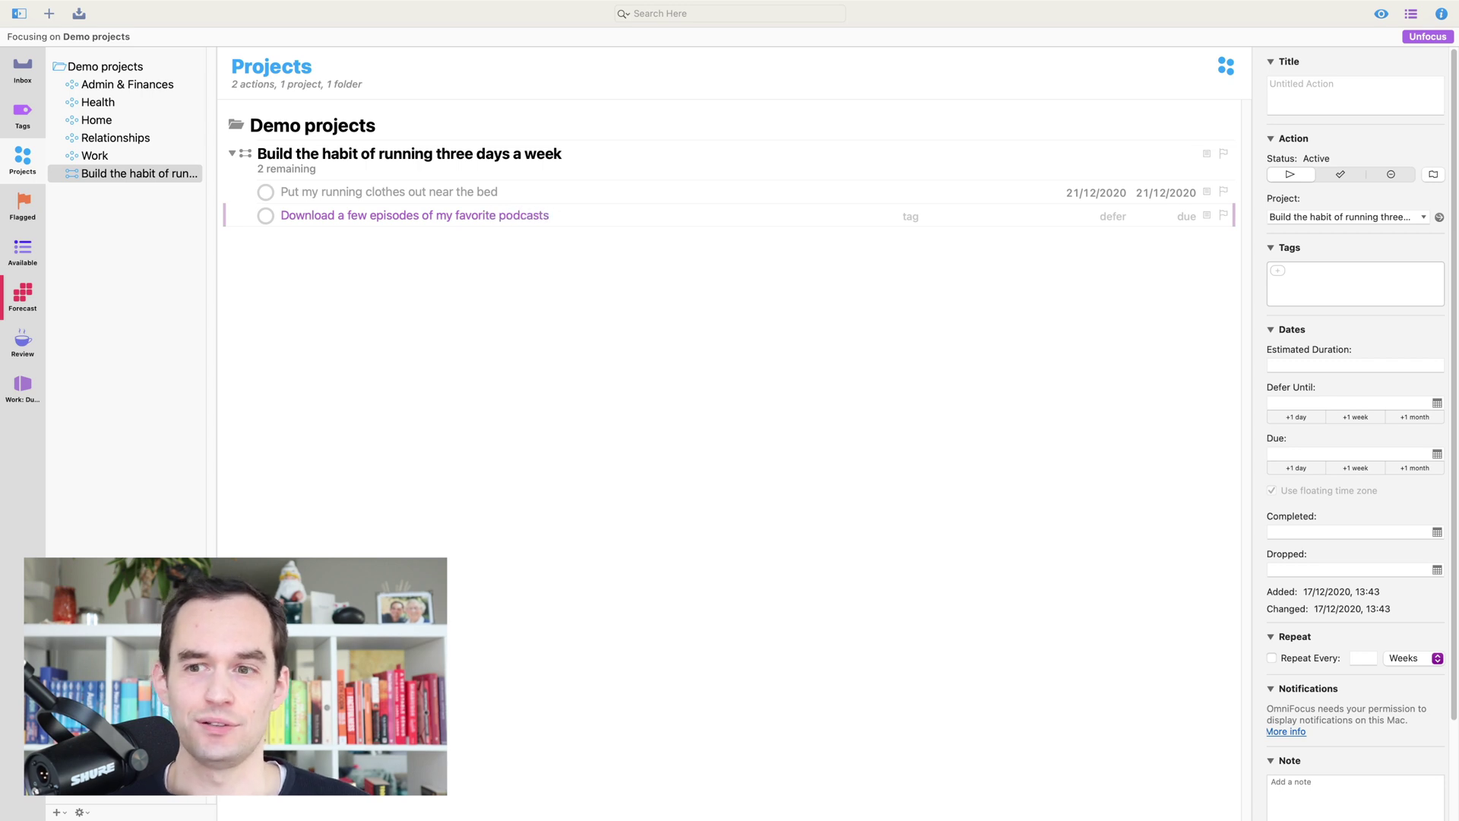
key("Return")
left_click(1182, 217)
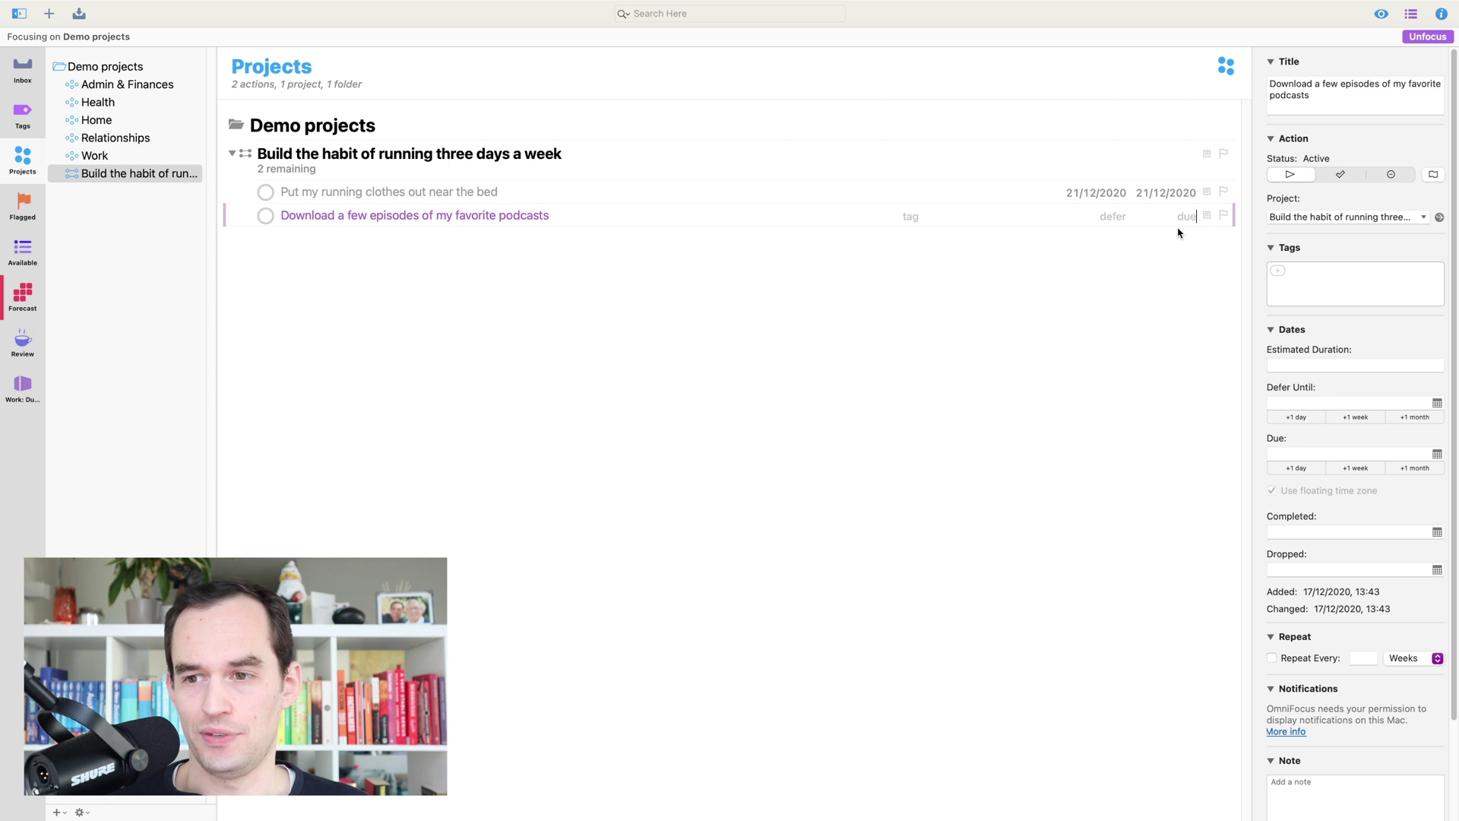
type("monday")
key("Return")
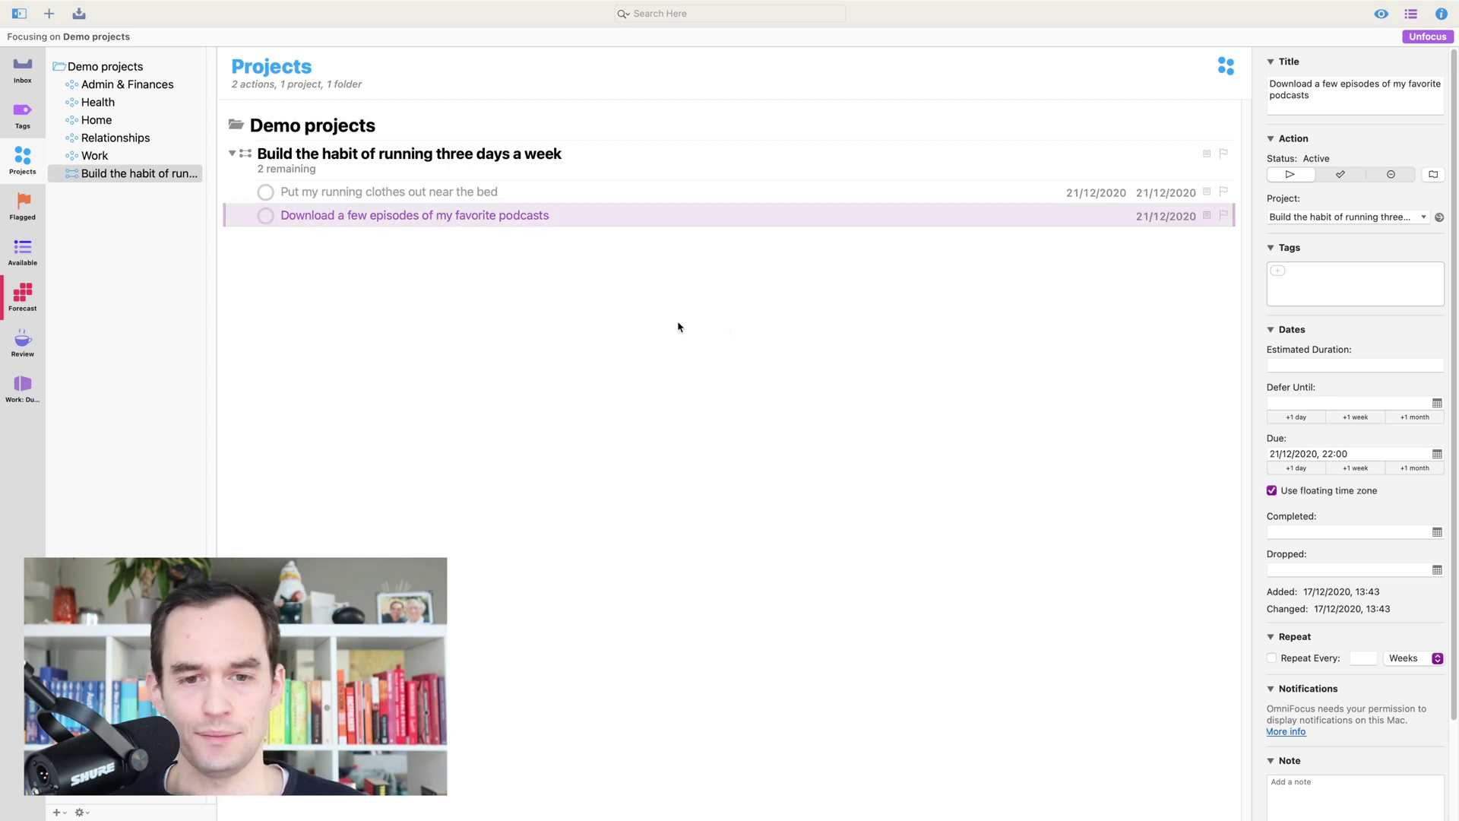
left_click(515, 293)
key("ctrl+Left")
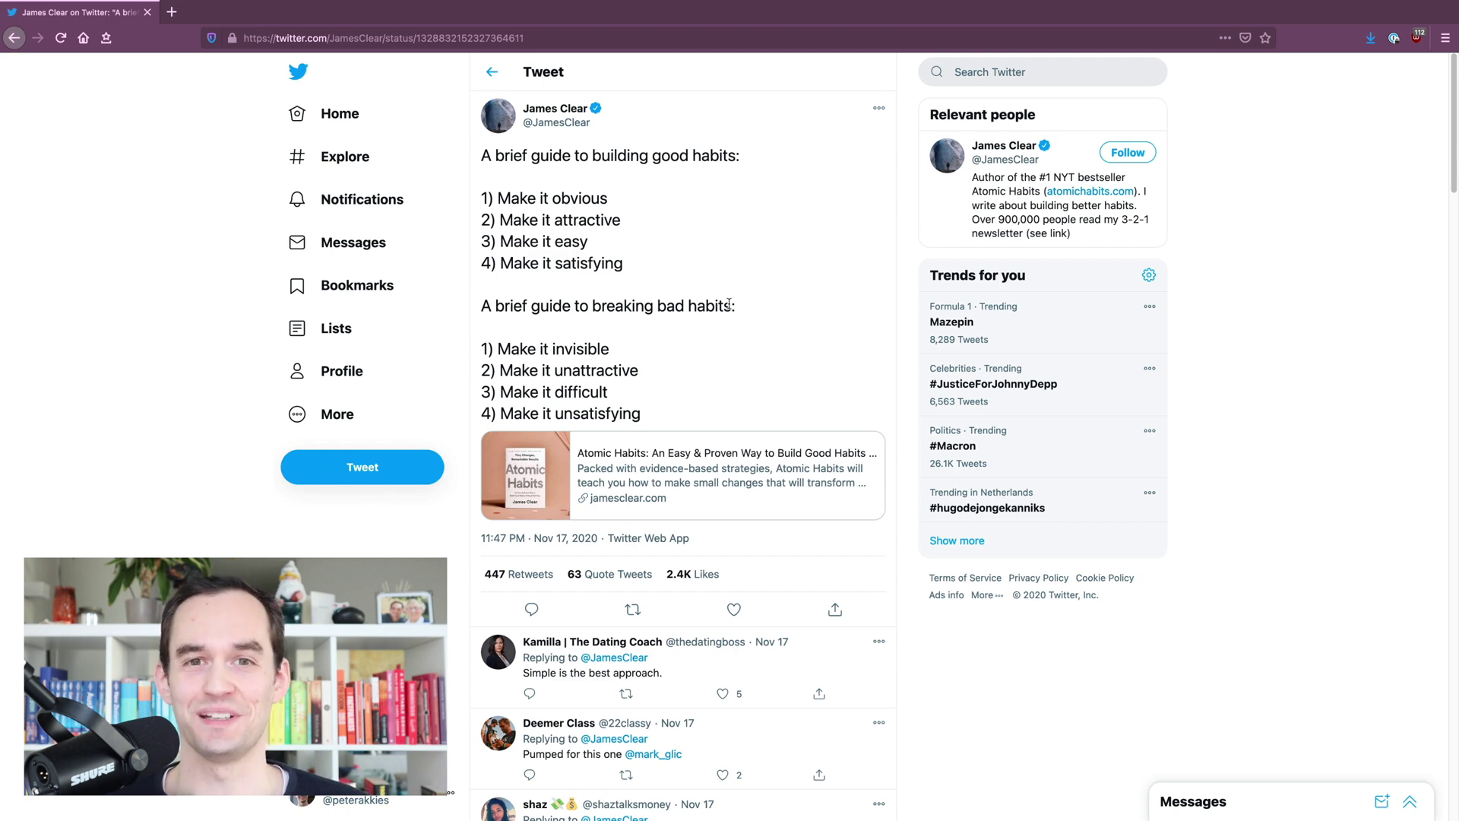
key("ctrl+Right")
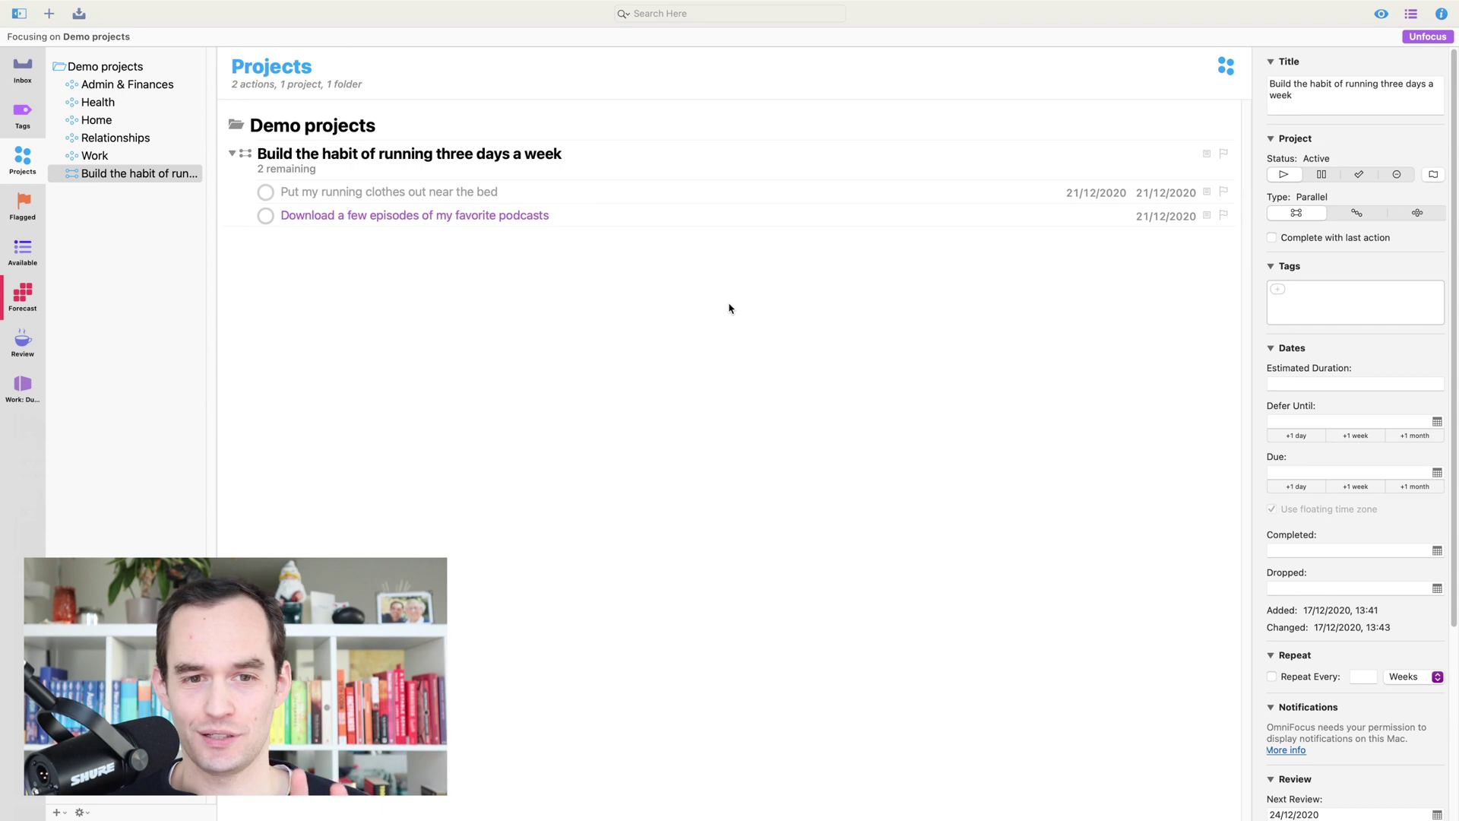
left_click(458, 219)
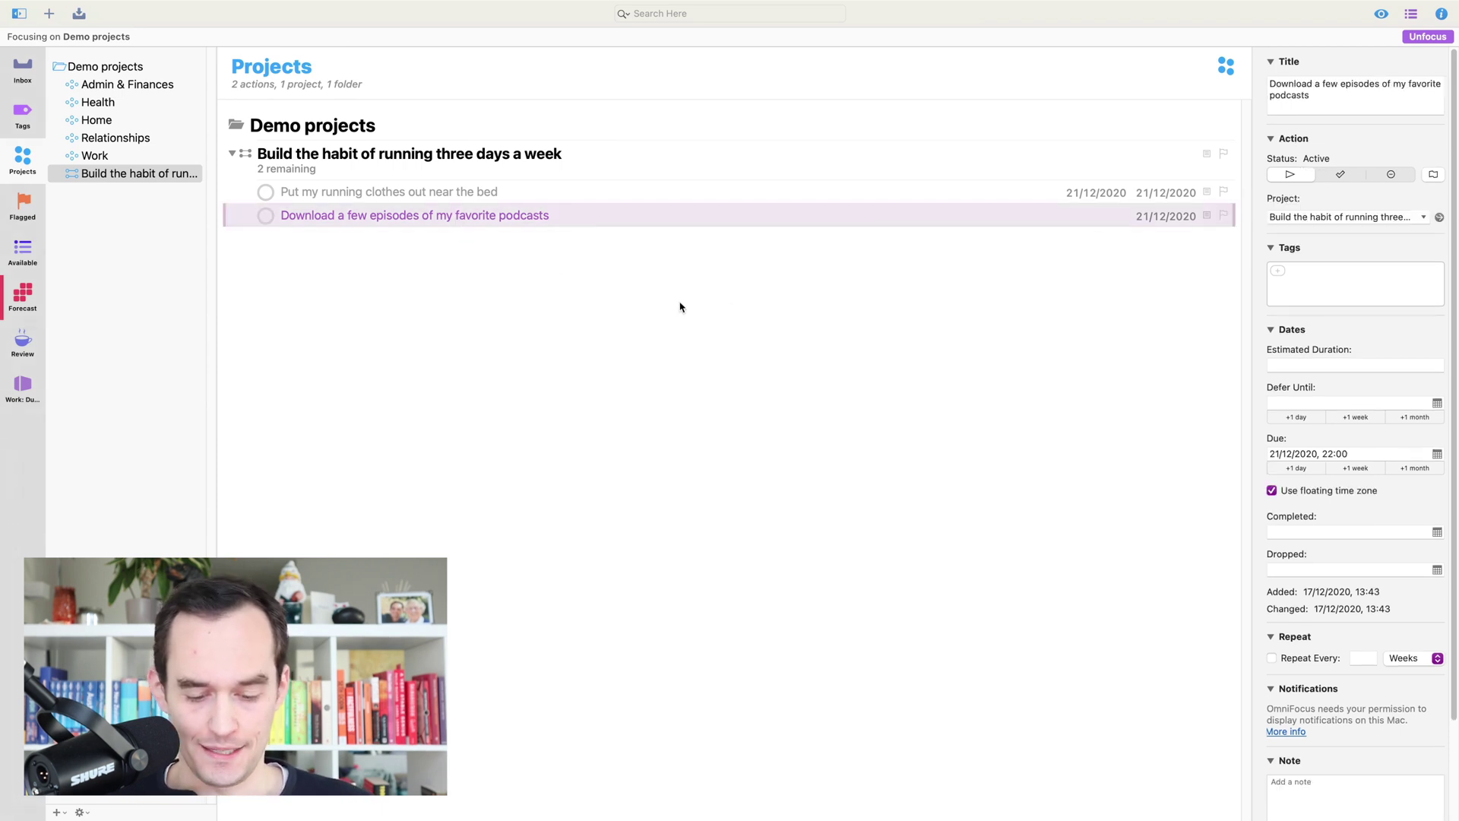
- Add the action 'Map out a short run', due Monday 21/12/2020
key("Return")
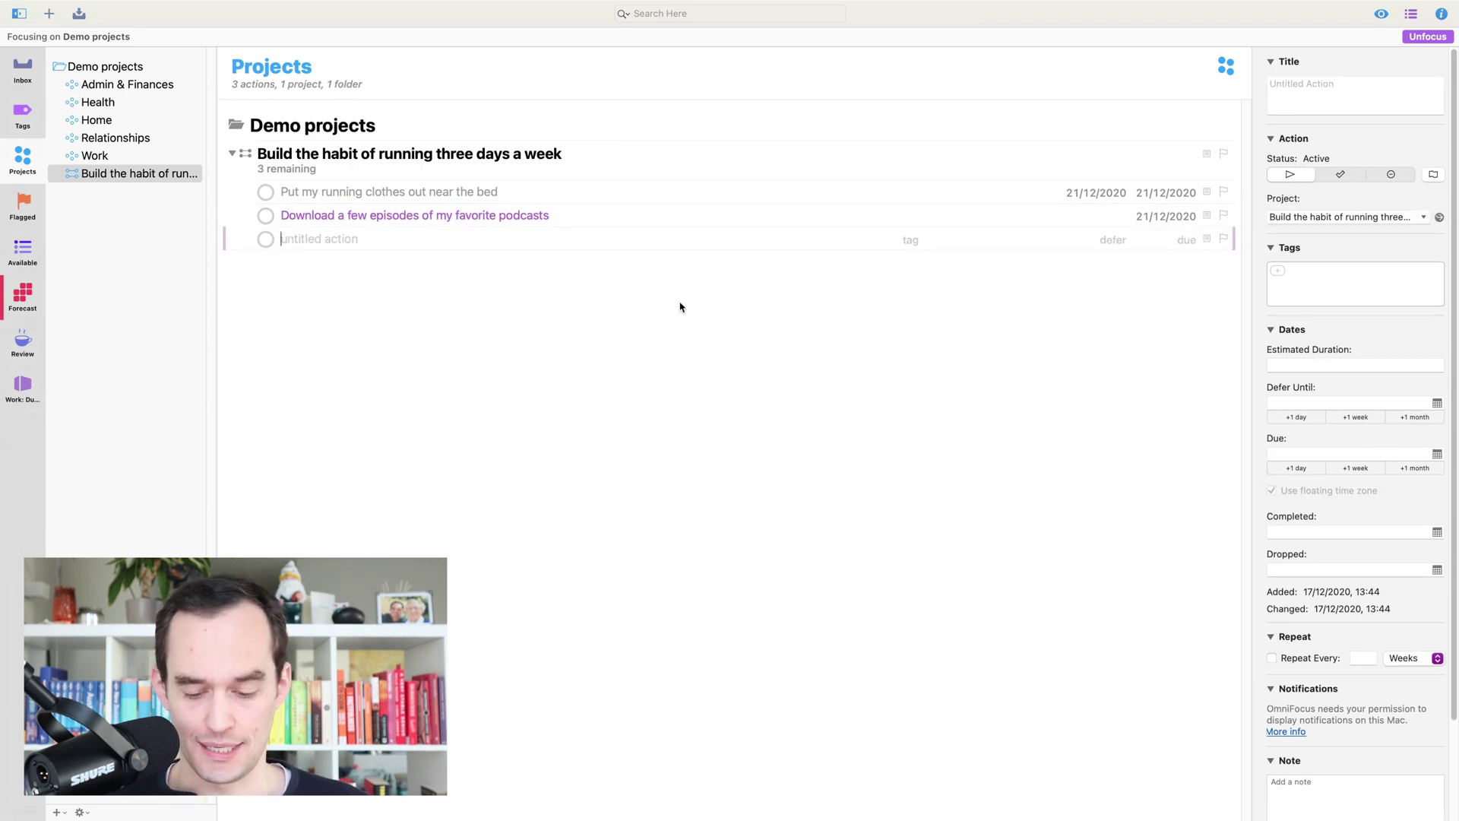
type("Map out")
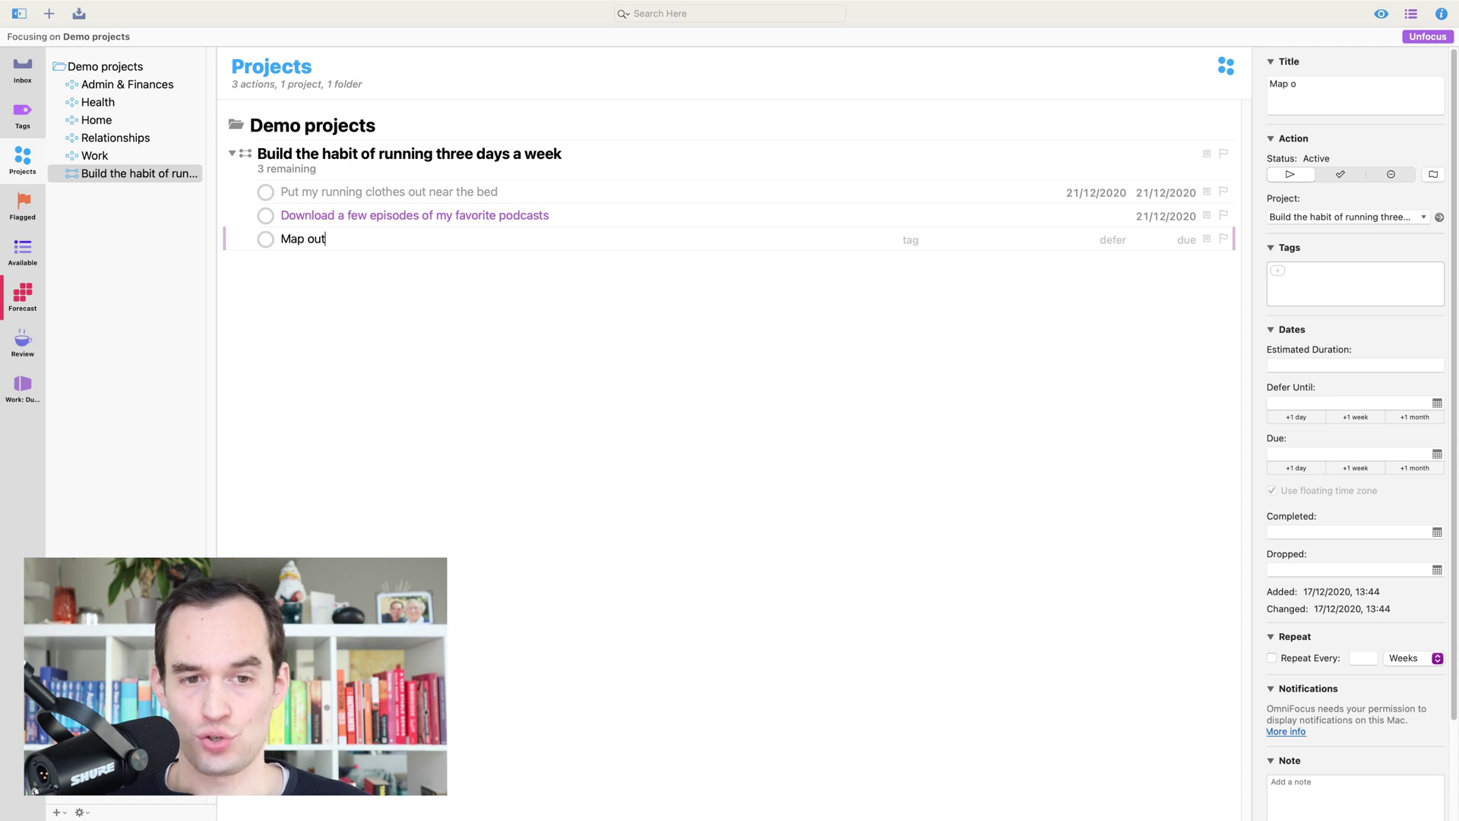
type(" a short run")
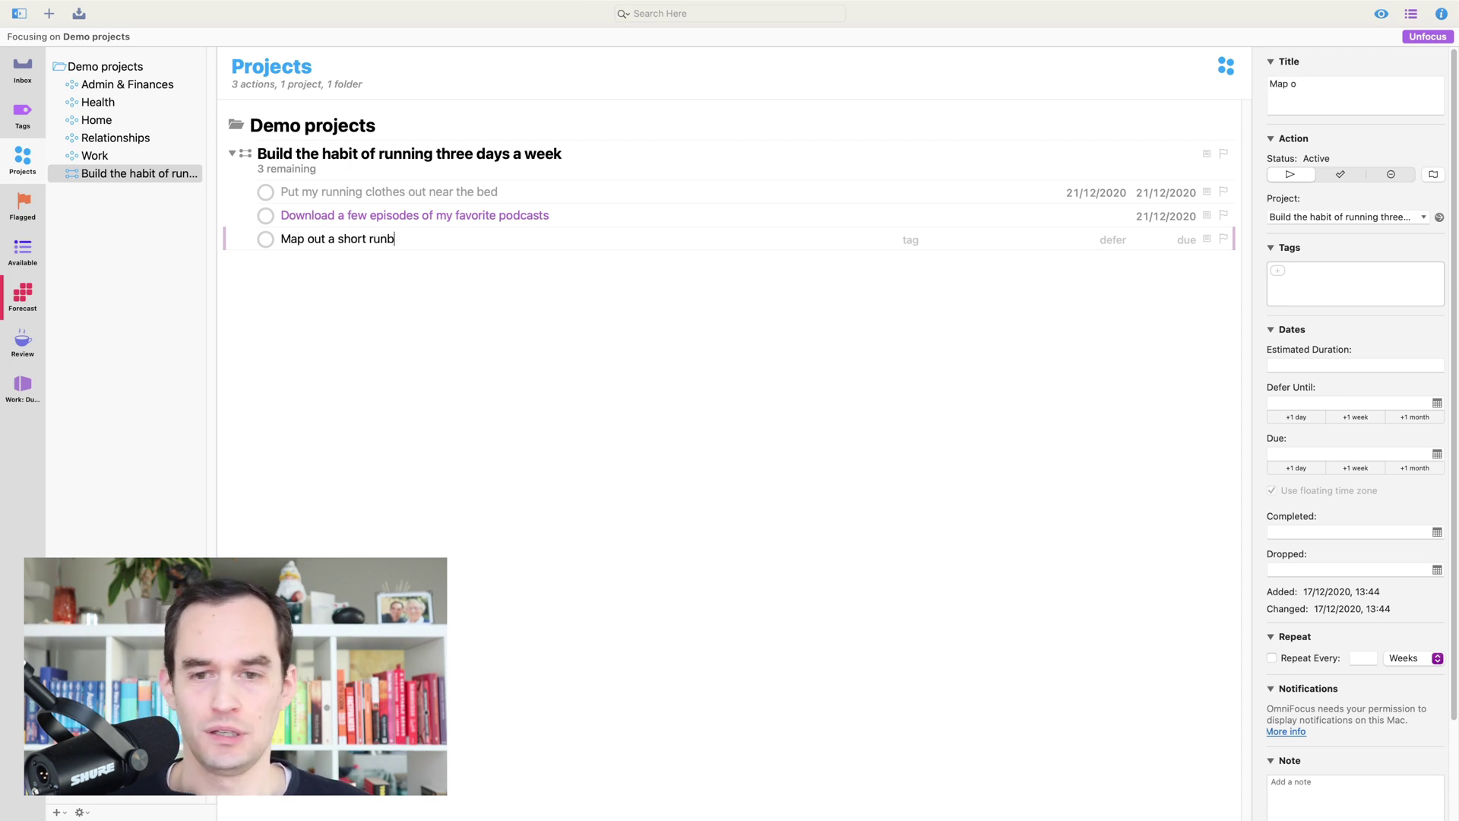
key("Return")
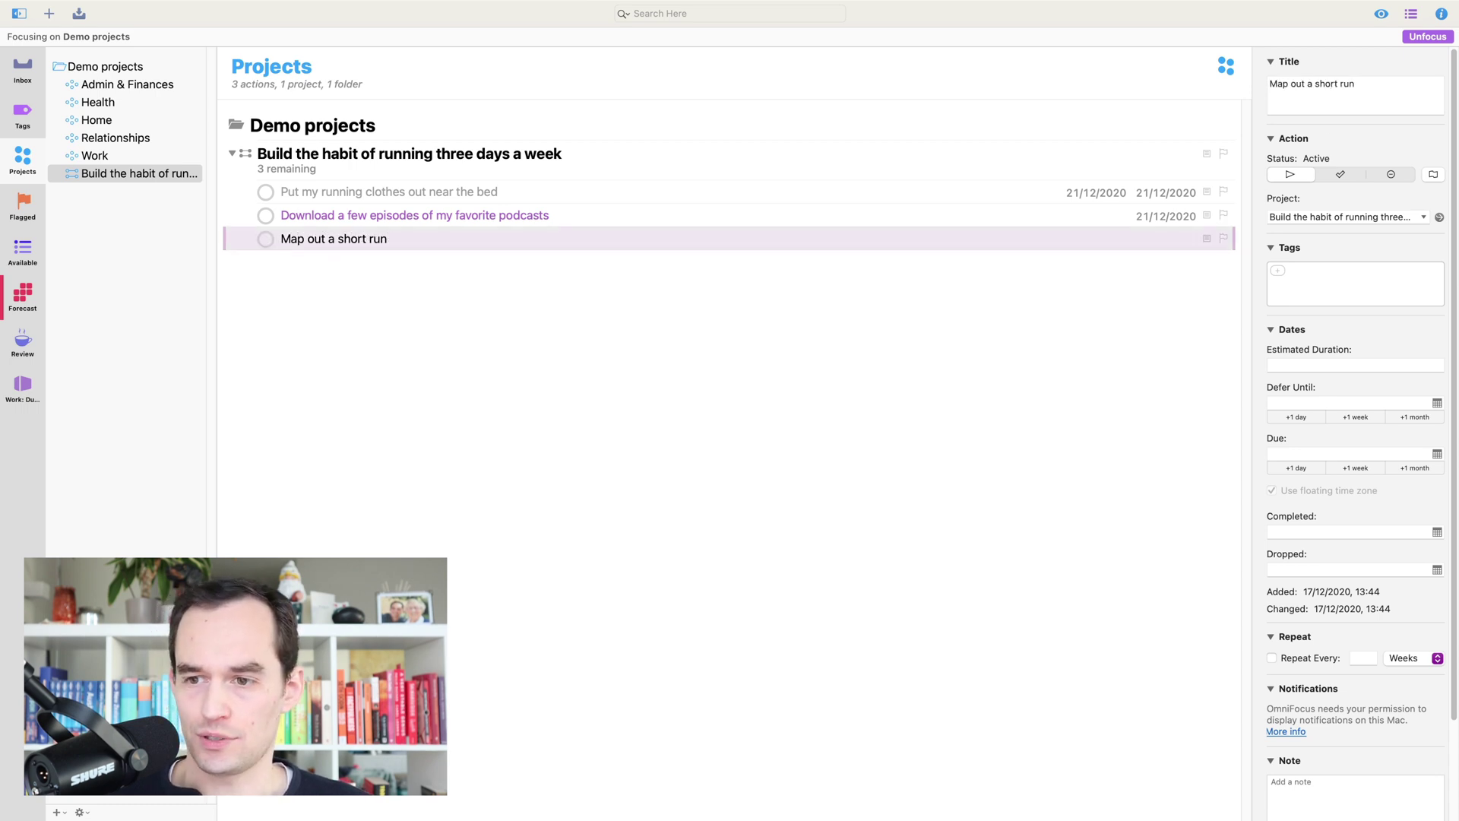
left_click(1187, 240)
type("Monday")
key("Return")
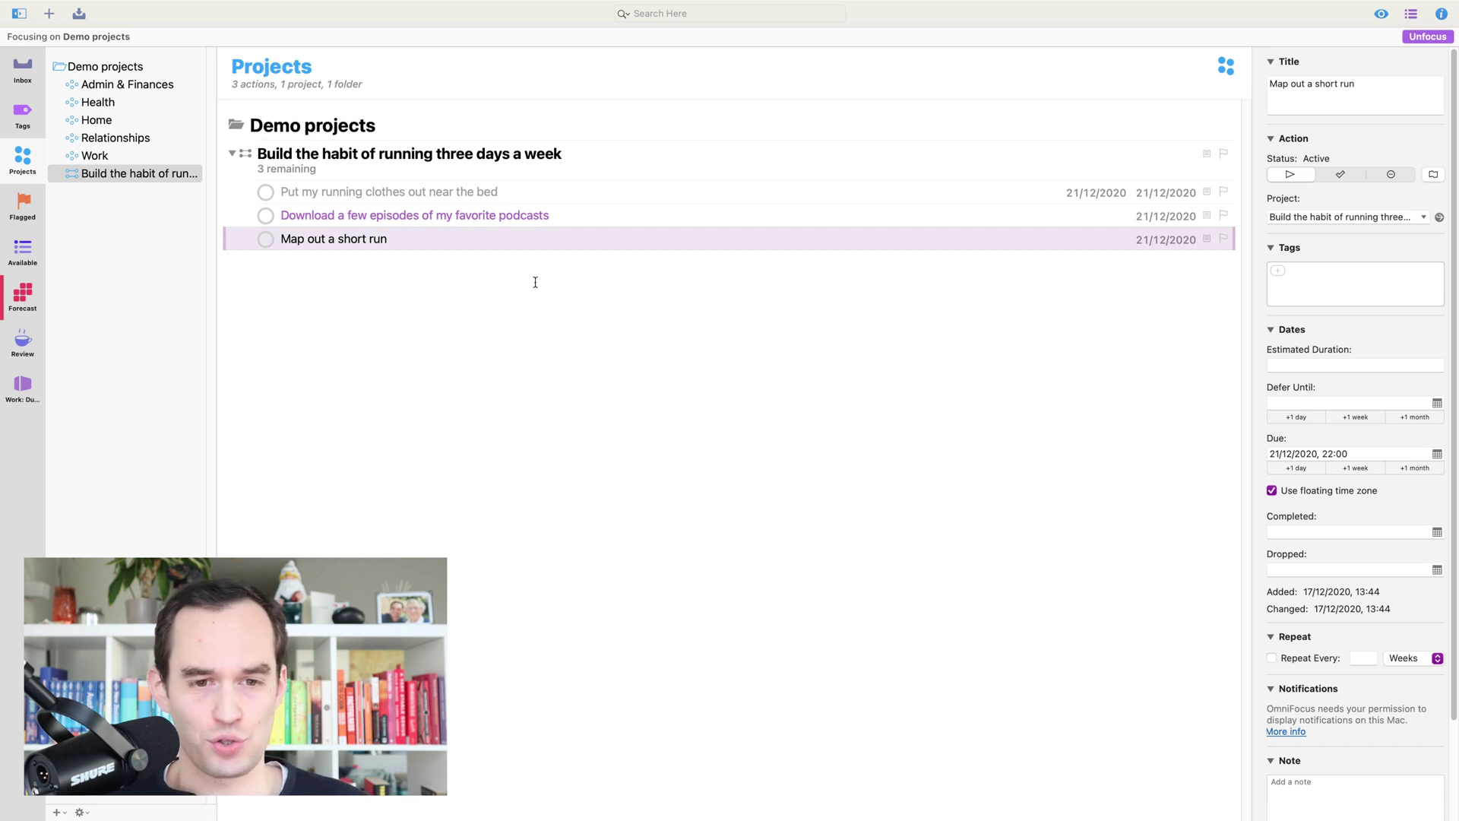
- Revise the title to 'Map out a short, slow-paced run' and review the running clothes action
left_click(367, 239)
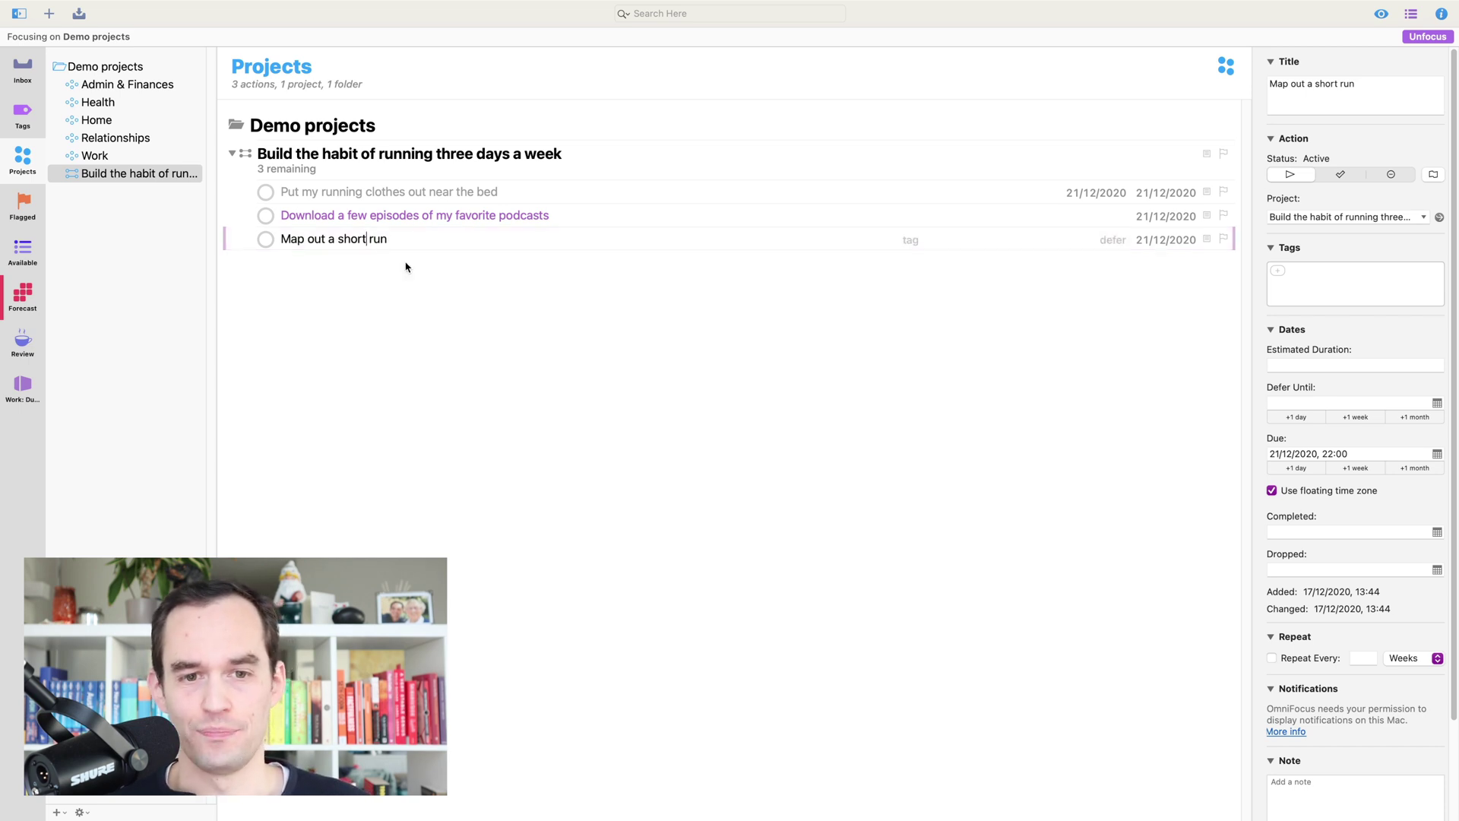
type(", slow-paced")
key("Return")
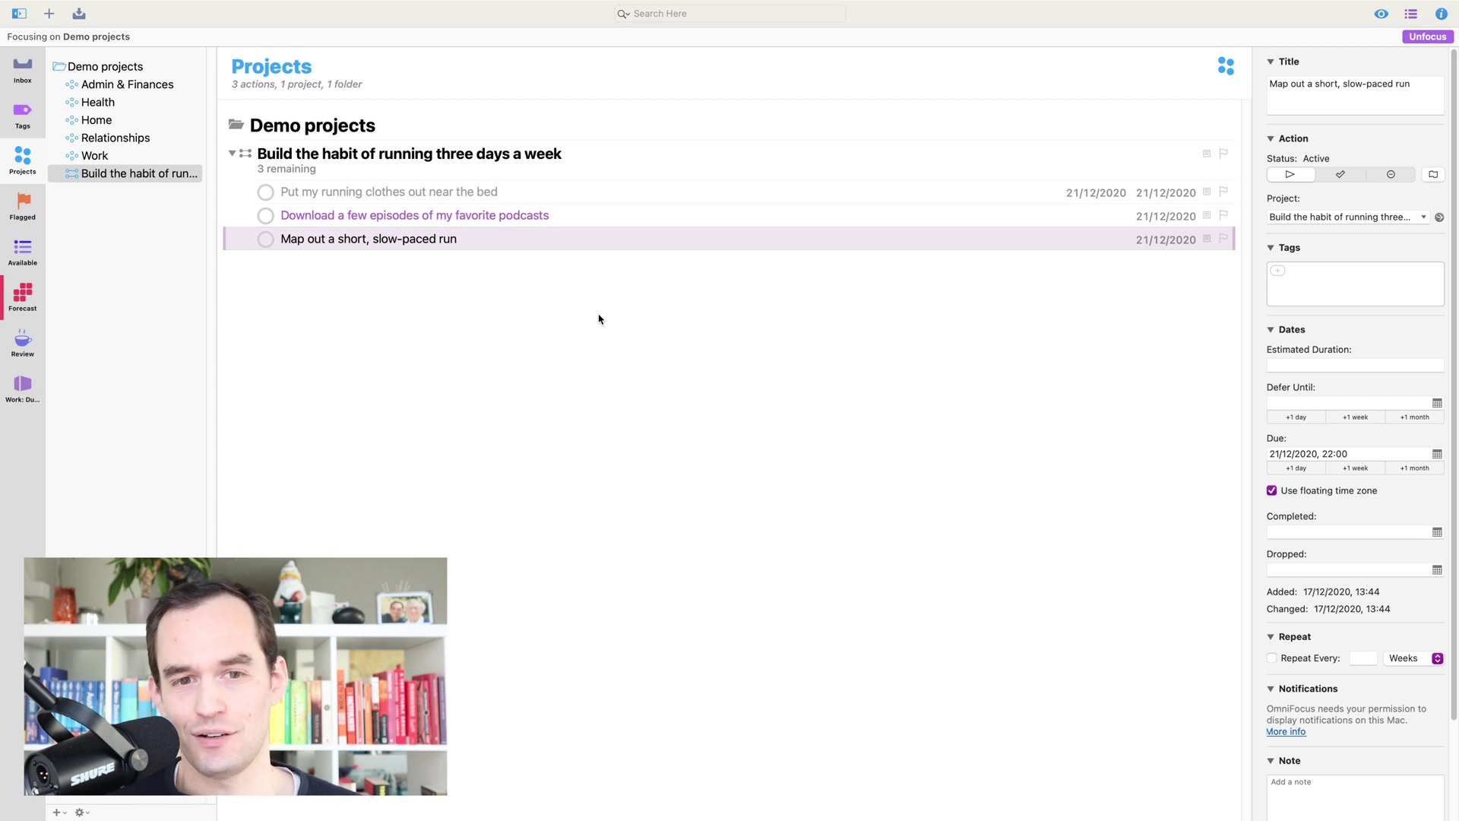
left_click(397, 191)
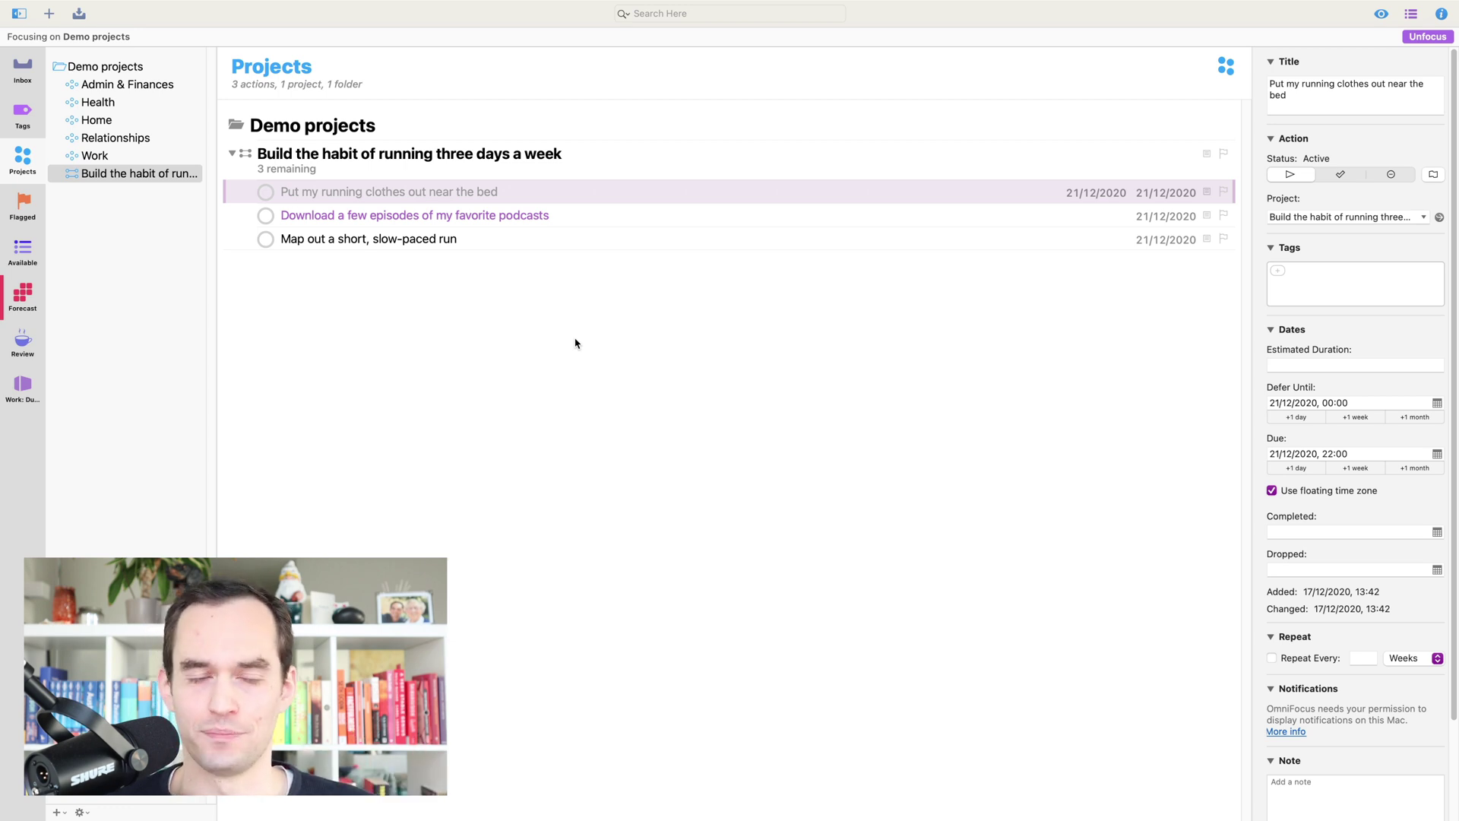
left_click(519, 240)
key("super+Tab")
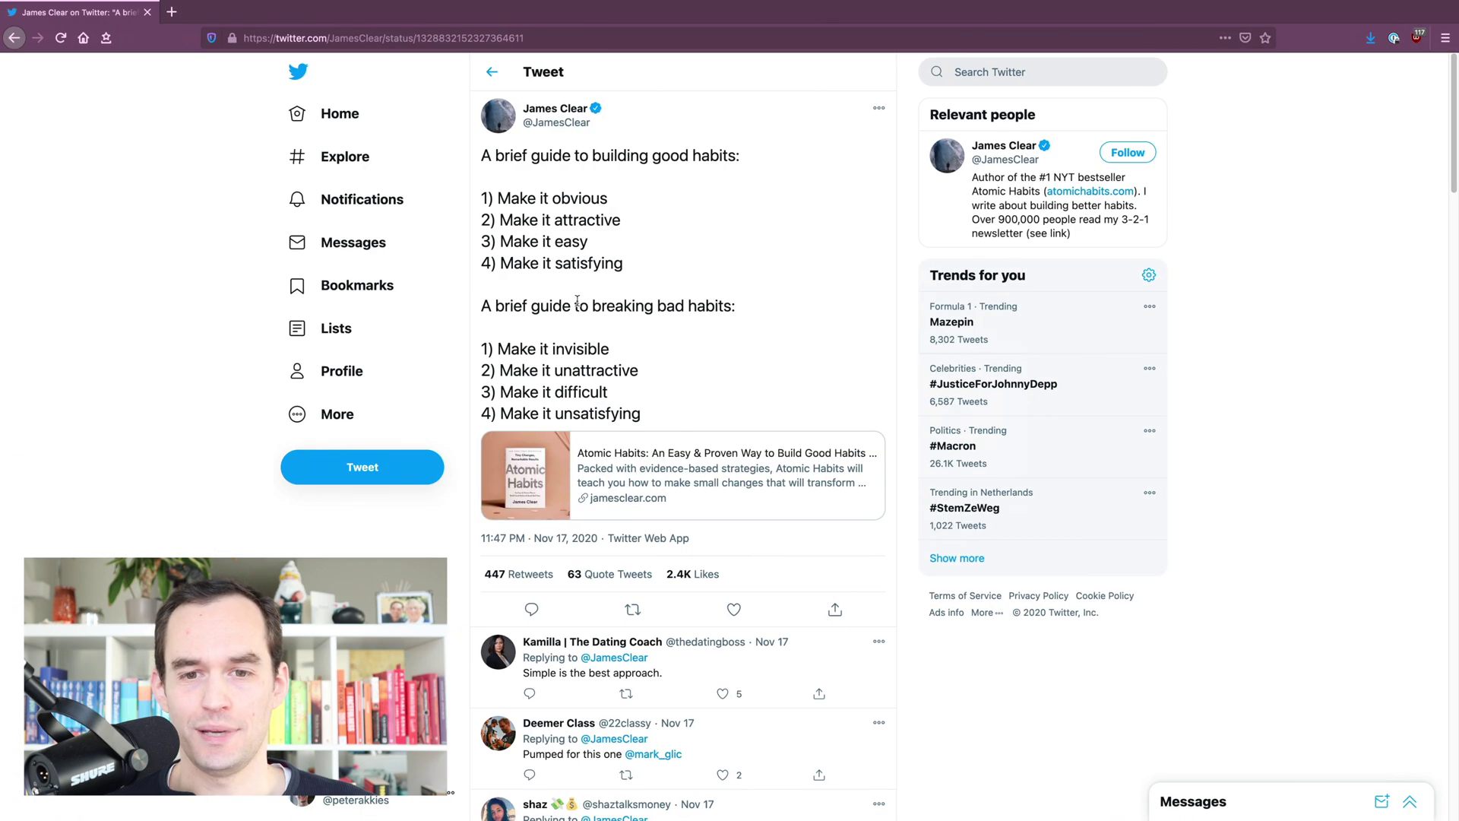
left_click_drag(498, 263, 642, 265)
left_click(642, 265)
key("super+Tab")
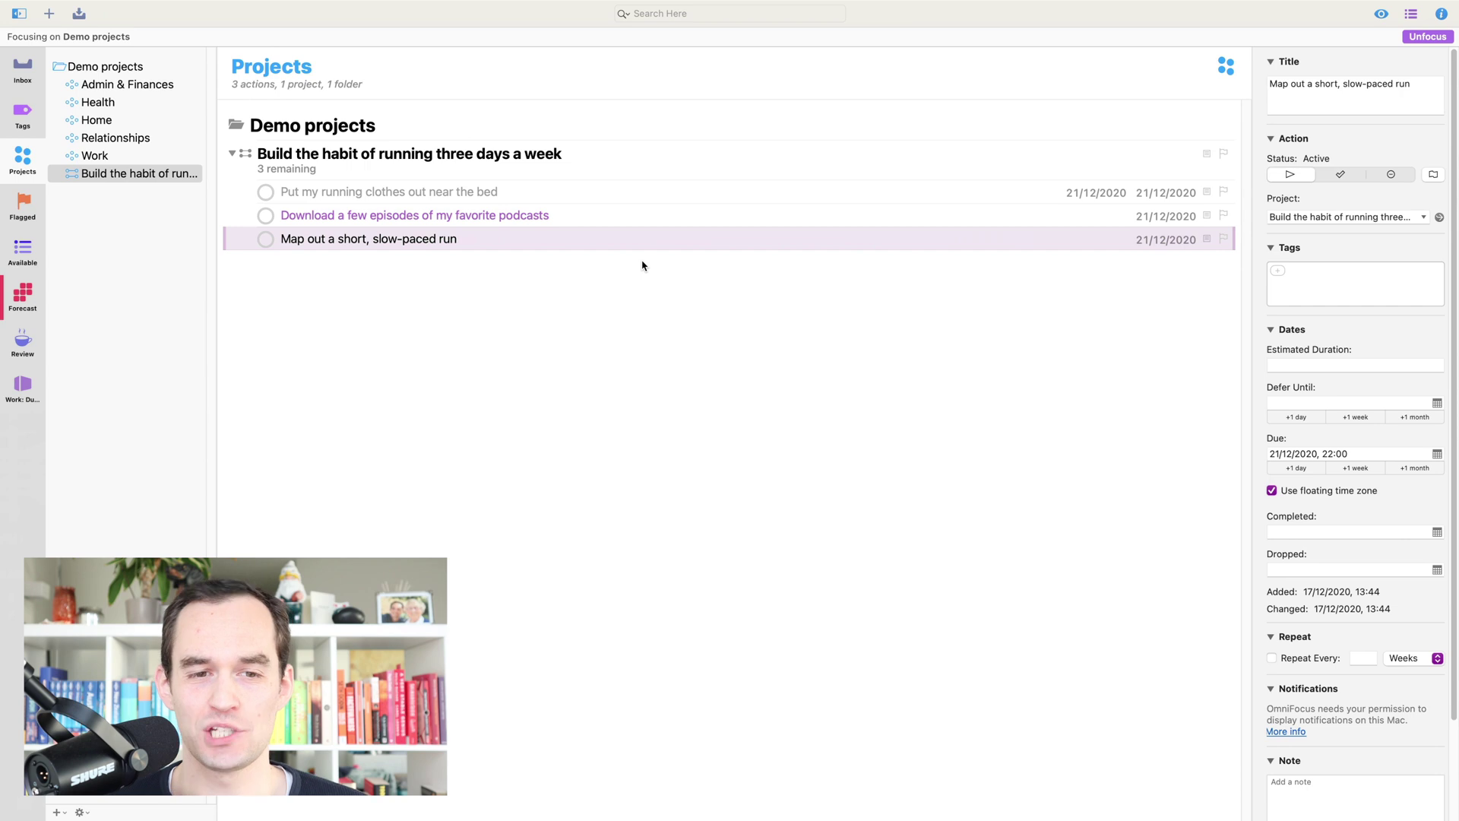
- Add 'Share my run on social media', deferred to Tuesday 22/12/2020 with the Next tag
key("Return")
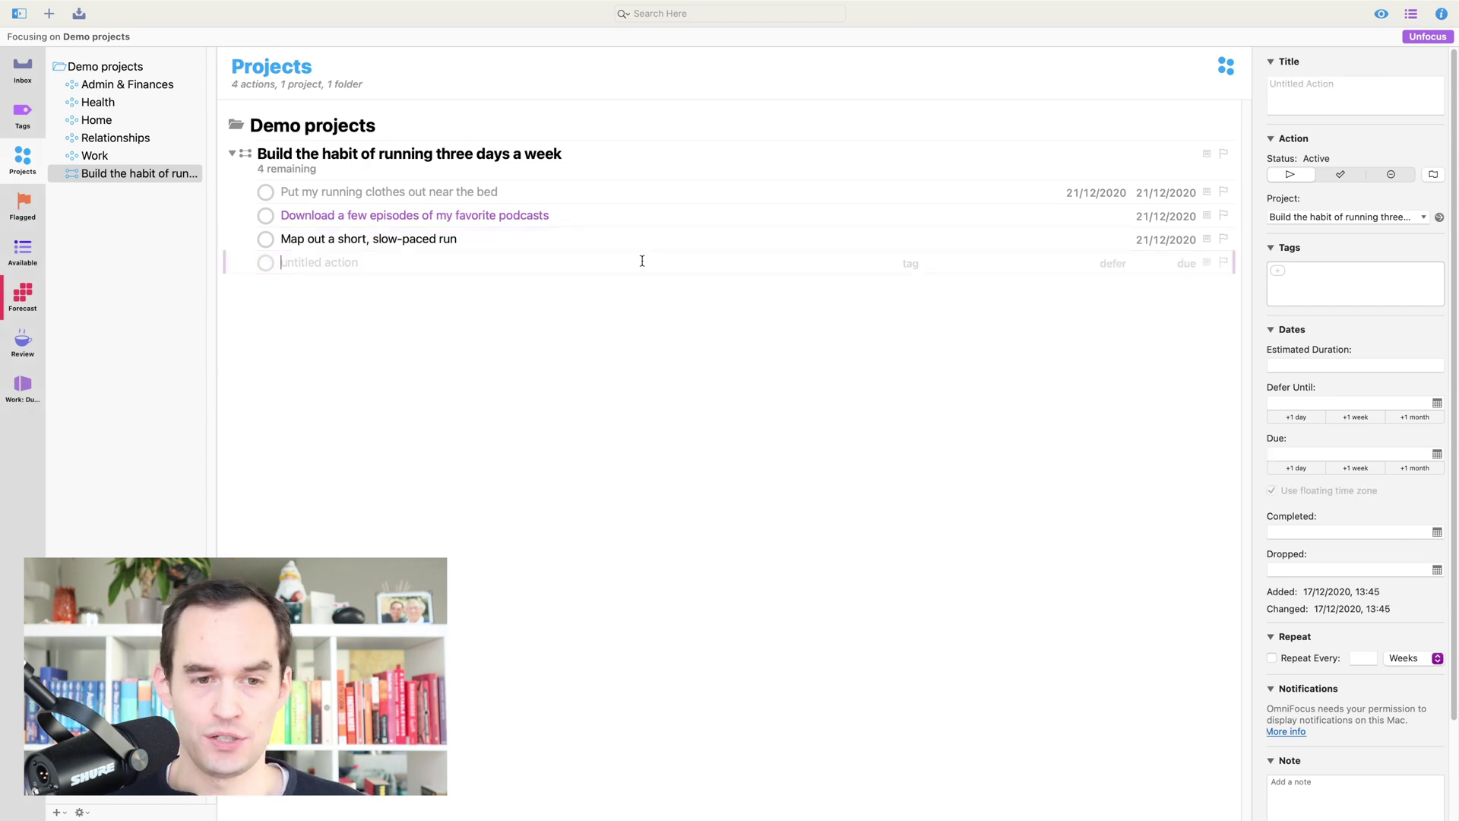
type("Share")
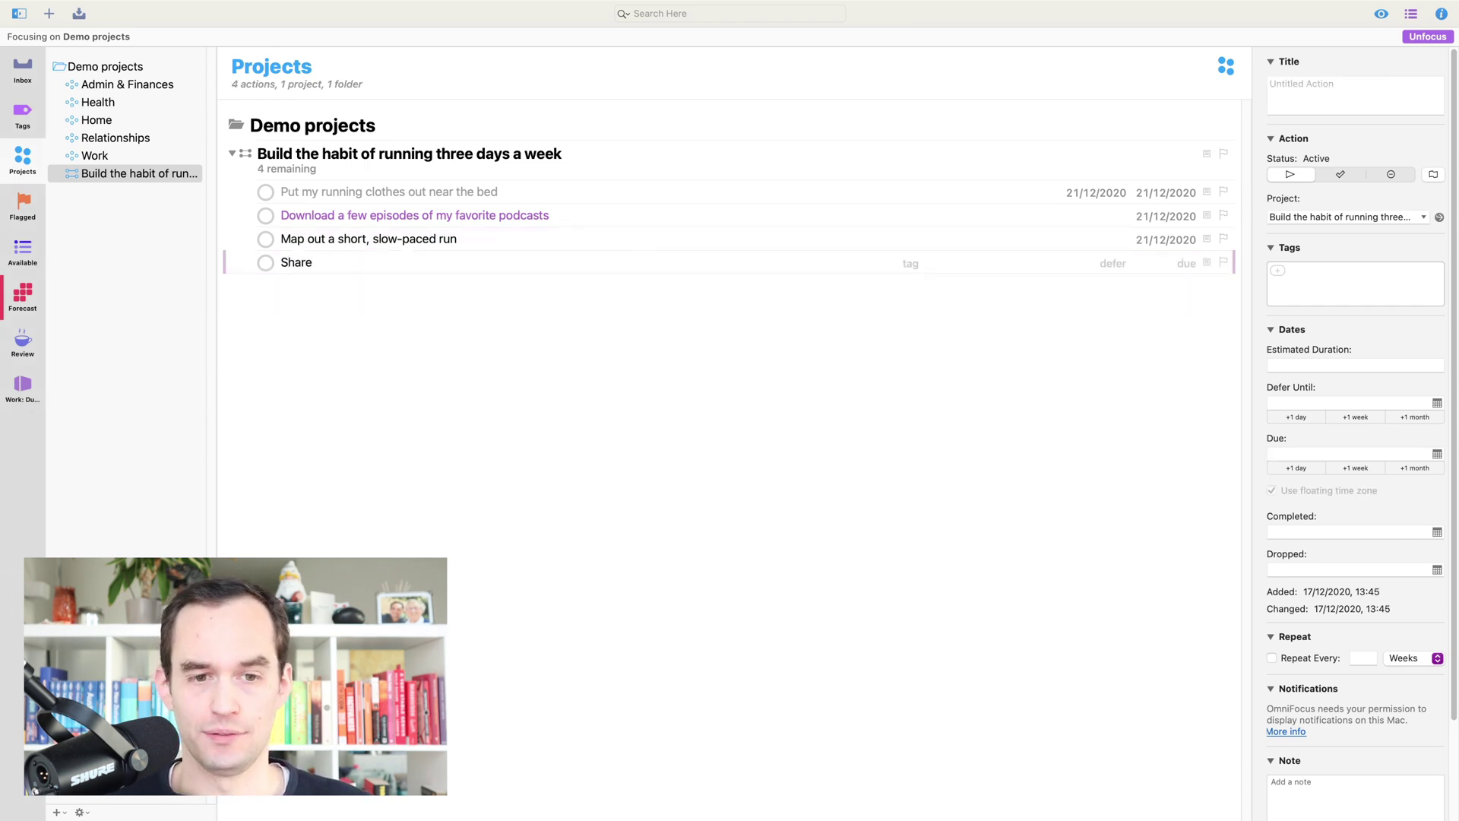
type(" my run on ")
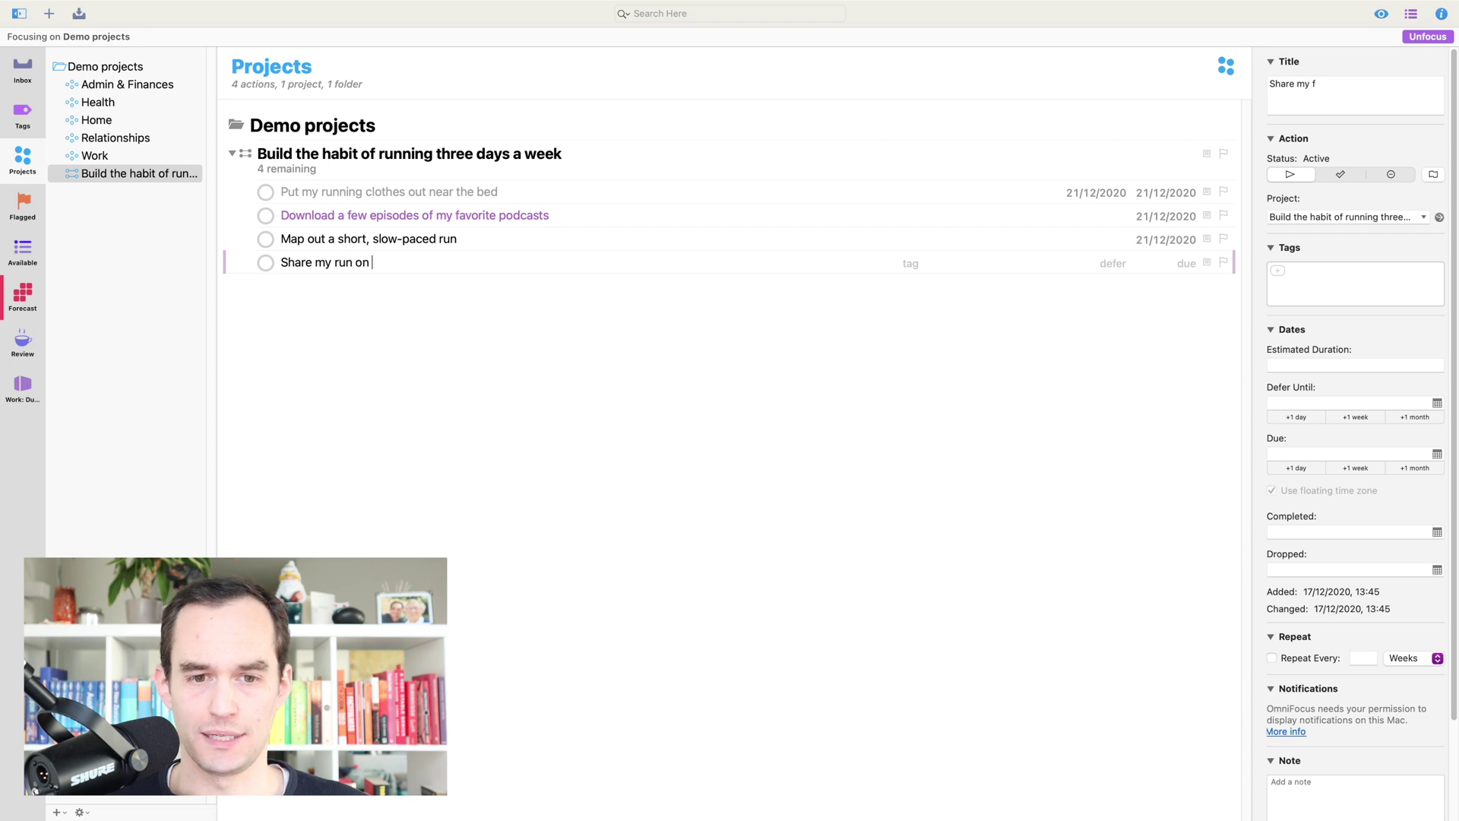
type("social media")
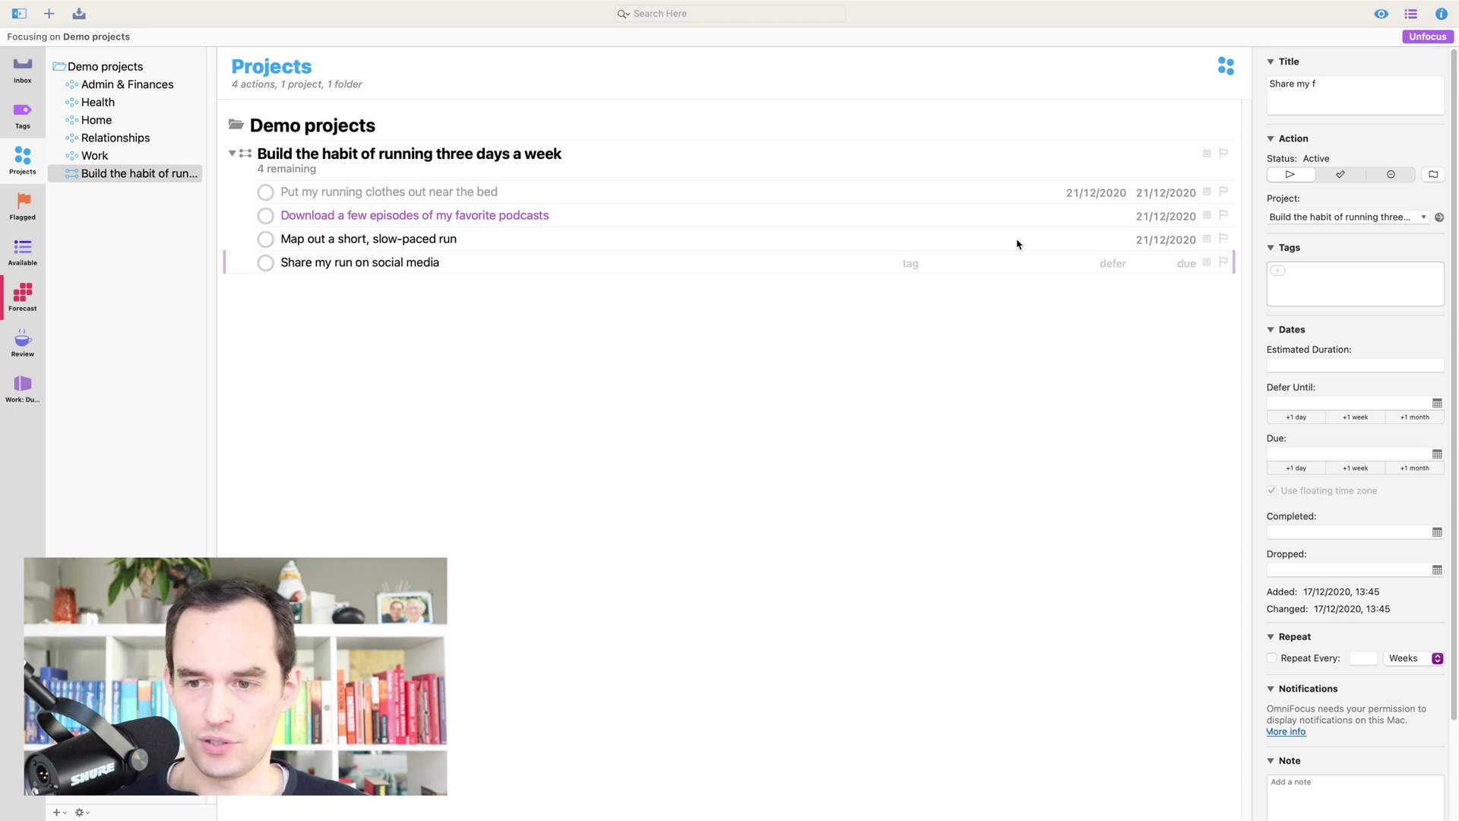
left_click(1112, 263)
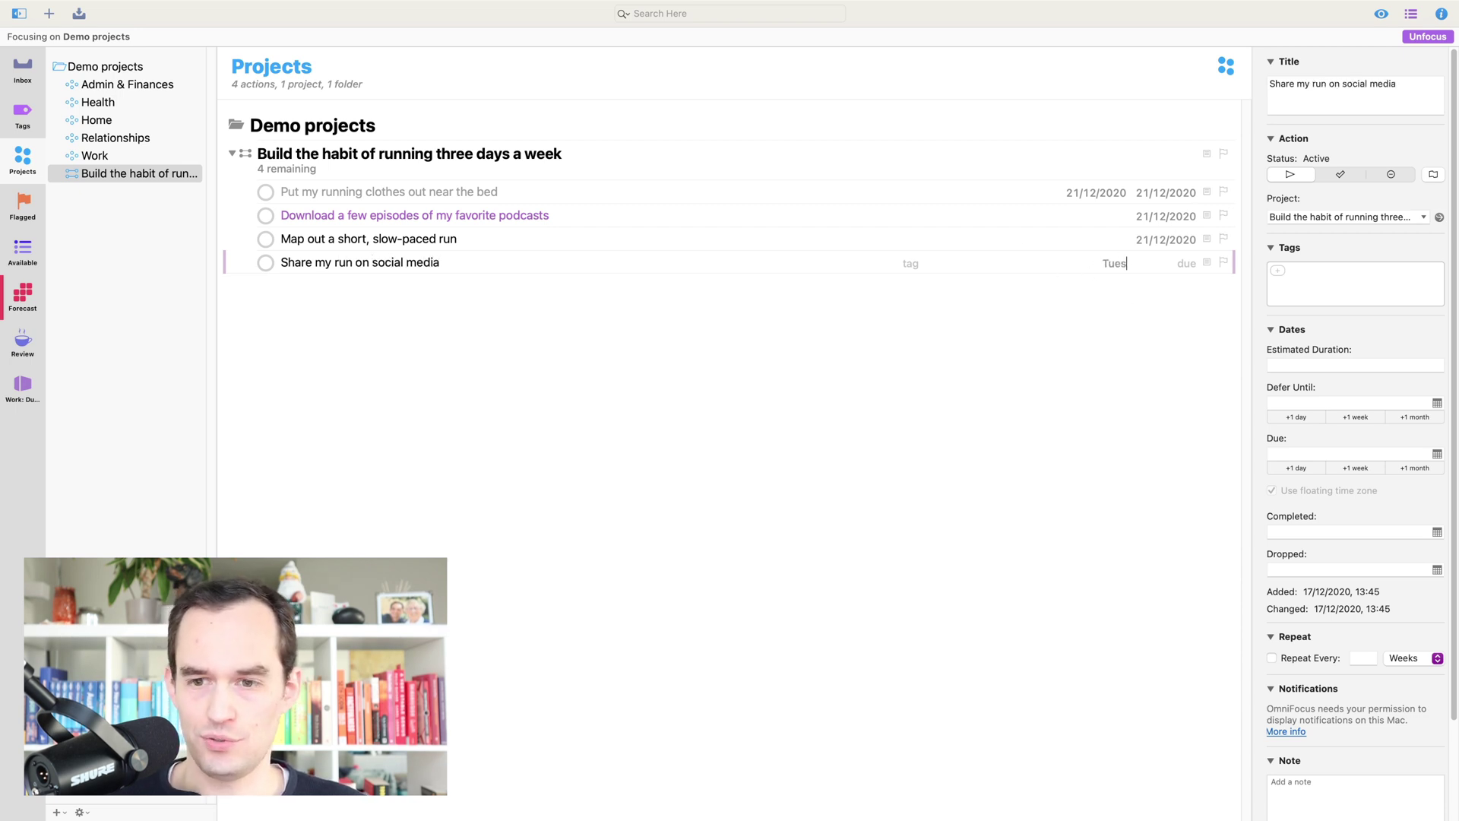
key("Return")
left_click(911, 264)
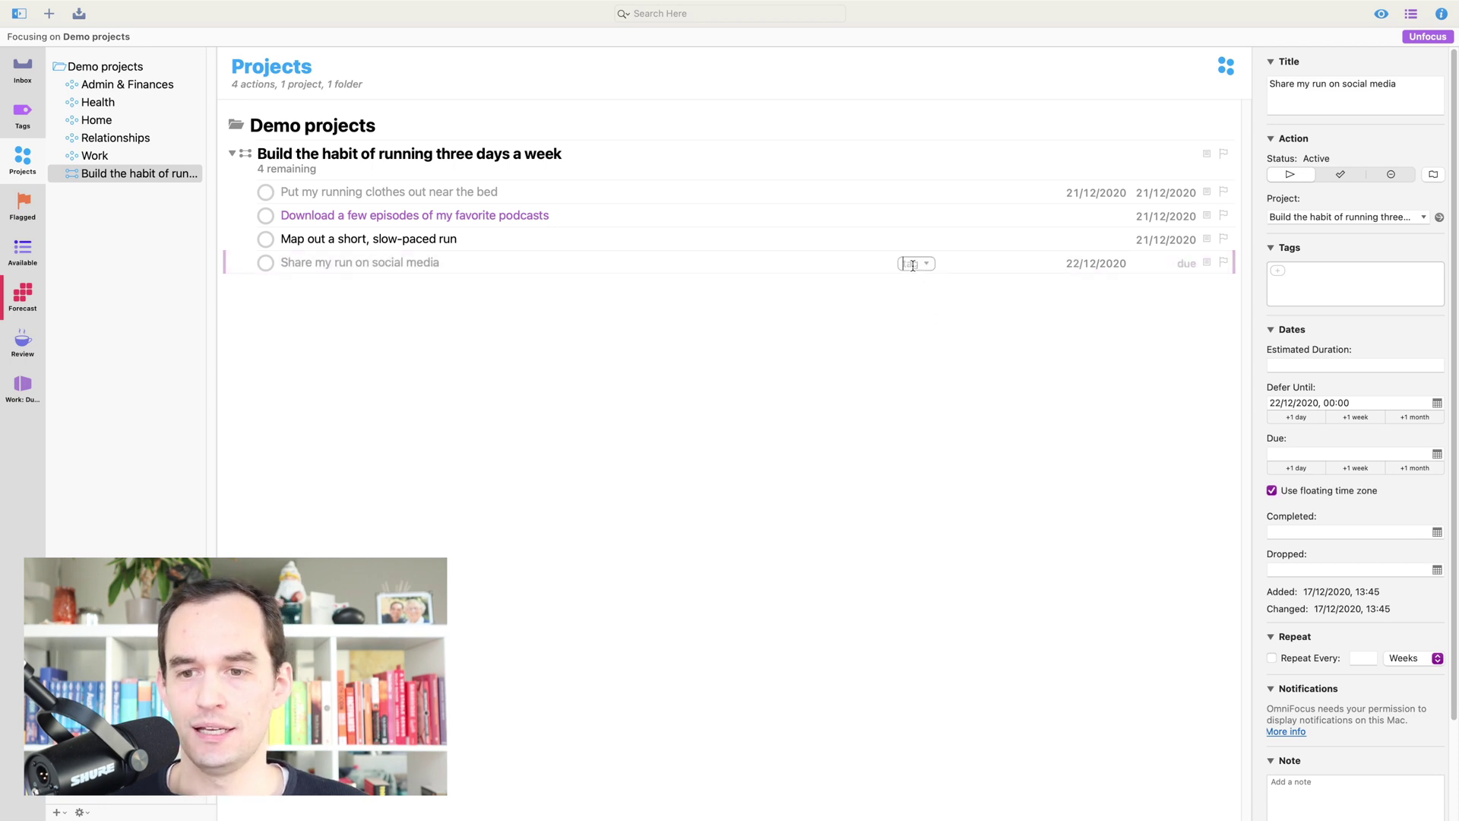
type("n")
key("Return")
key("Escape")
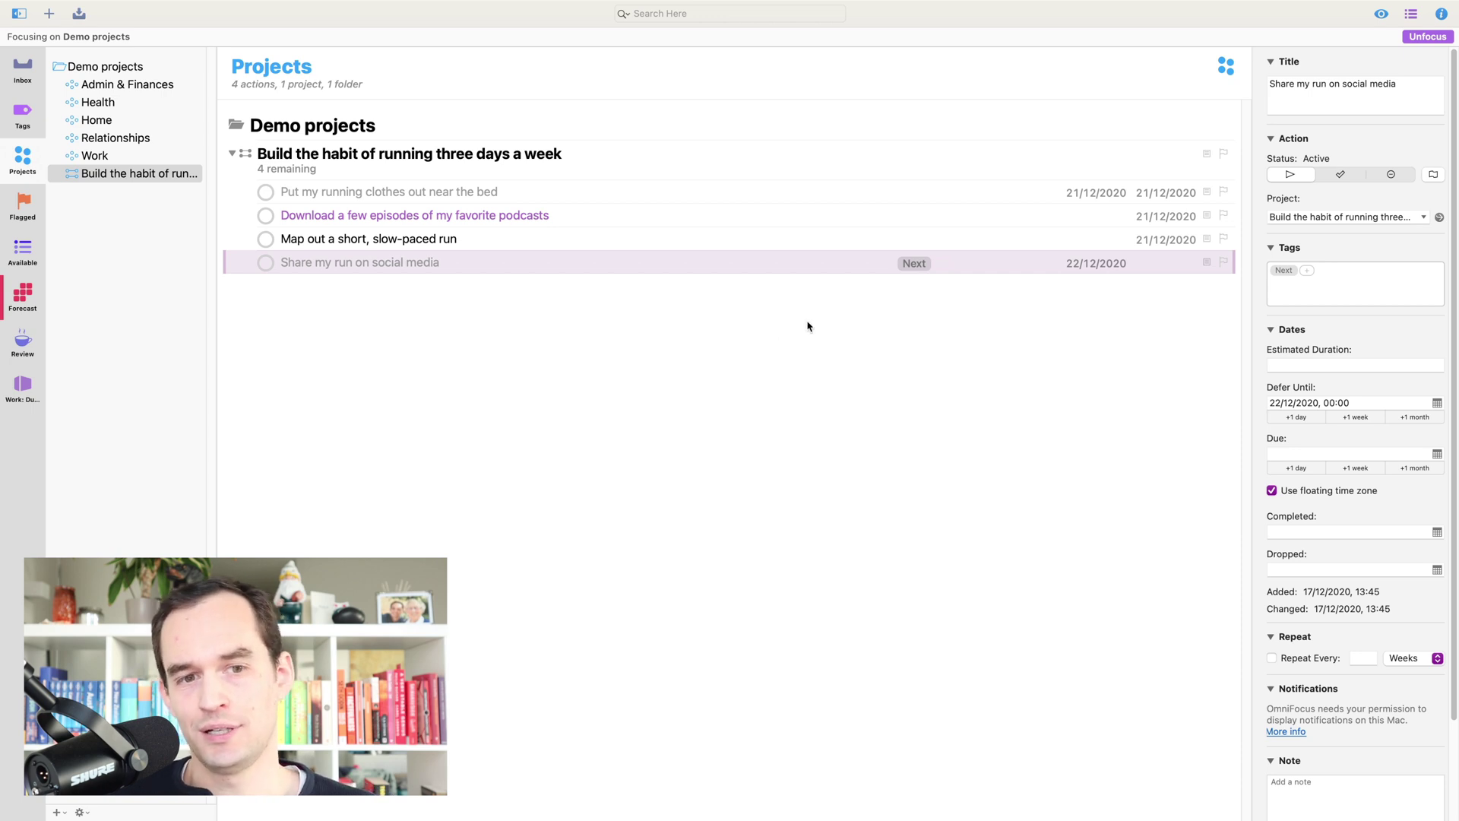
left_click(757, 330)
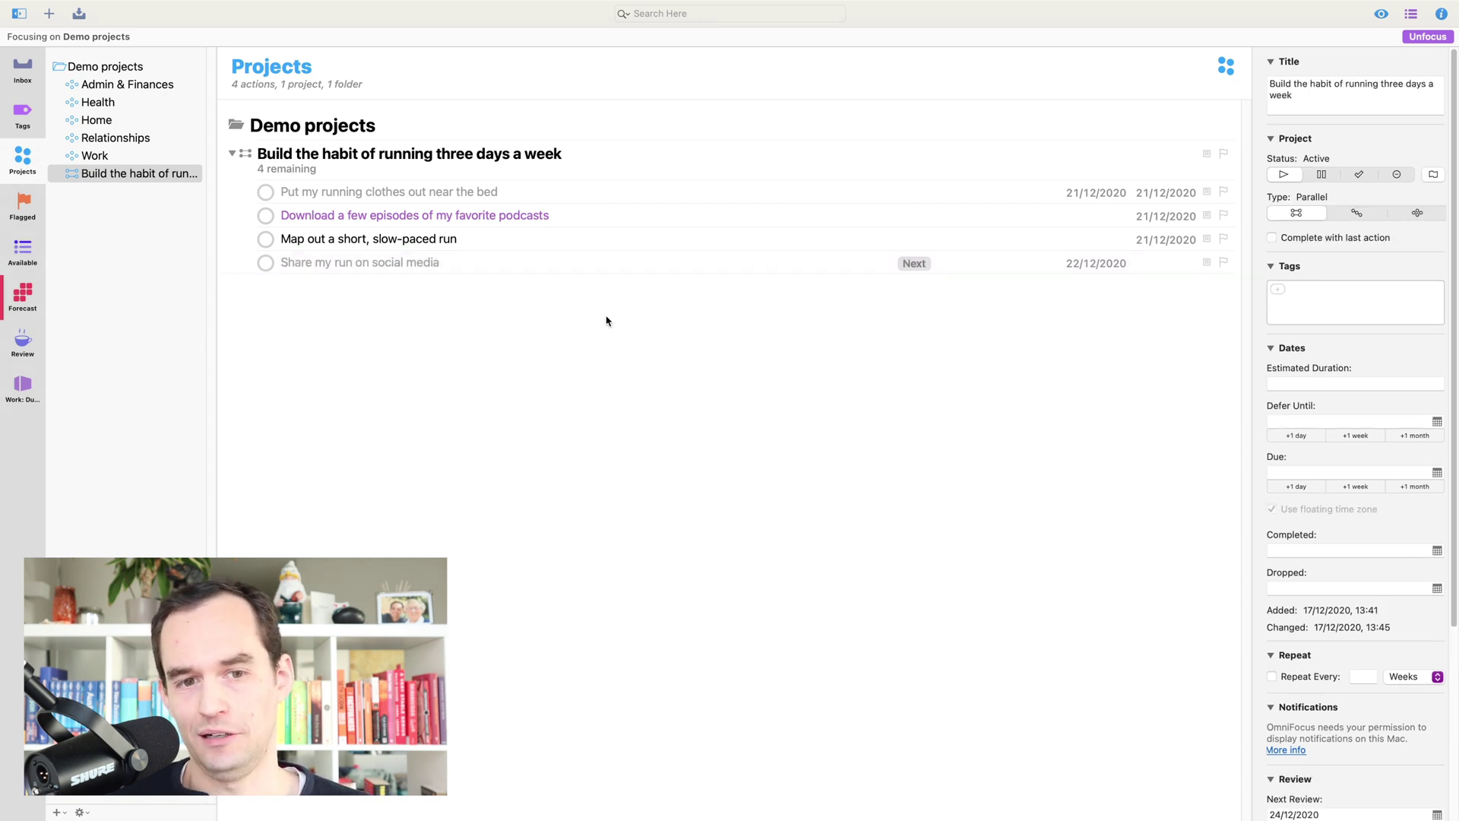
- Select running actions and the project, glance at Health, then return to the running project
left_click(370, 195)
left_click(390, 264)
left_click(386, 301)
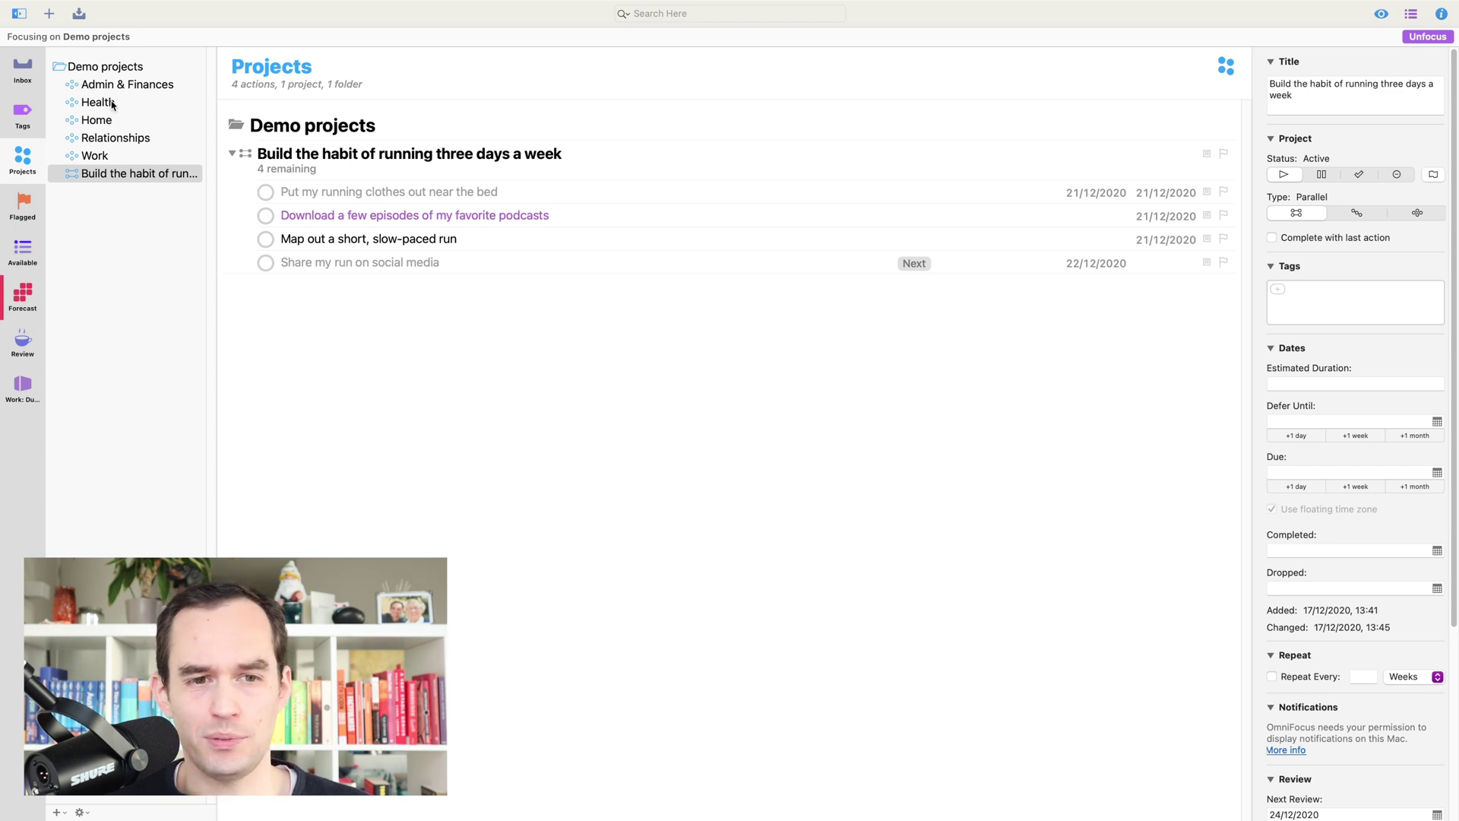
left_click(371, 167)
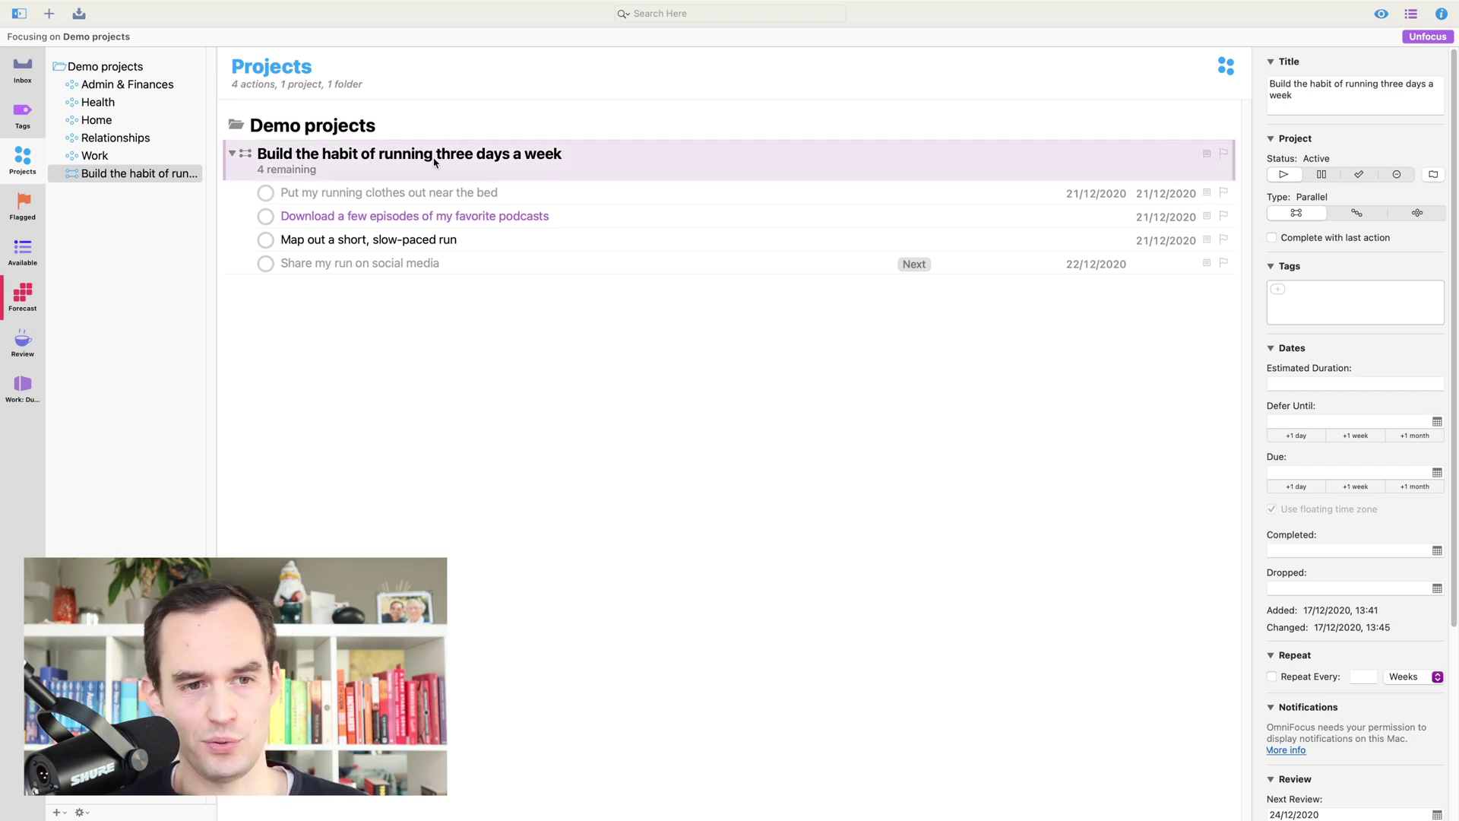
left_click(107, 104)
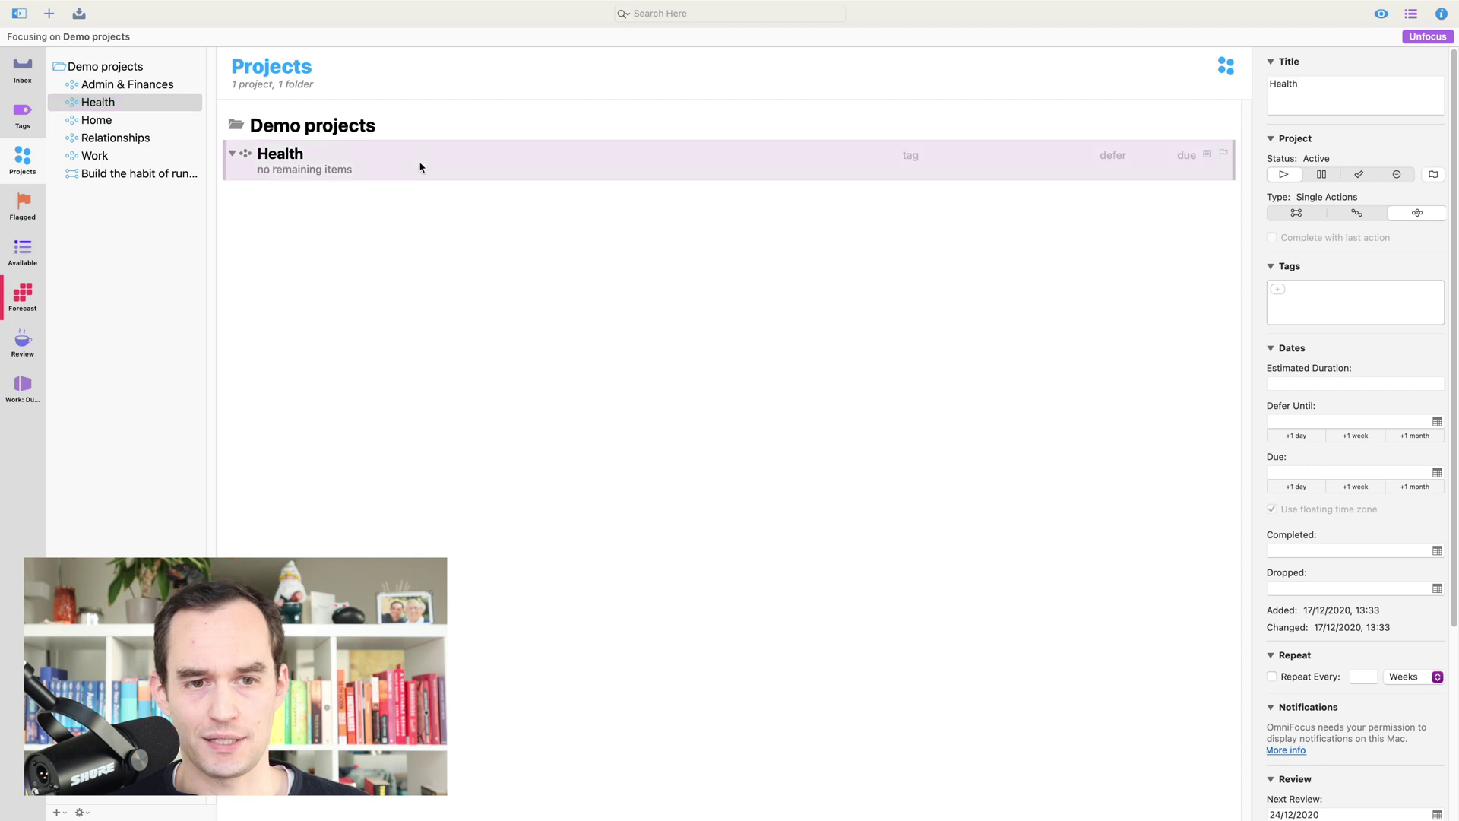
left_click(154, 173)
- Try dragging the running actions into Health, then select all four and open Health
mouse_move(377, 190)
left_mouse_down()
mouse_move(349, 260)
mouse_move(127, 138)
mouse_move(99, 104)
left_mouse_up()
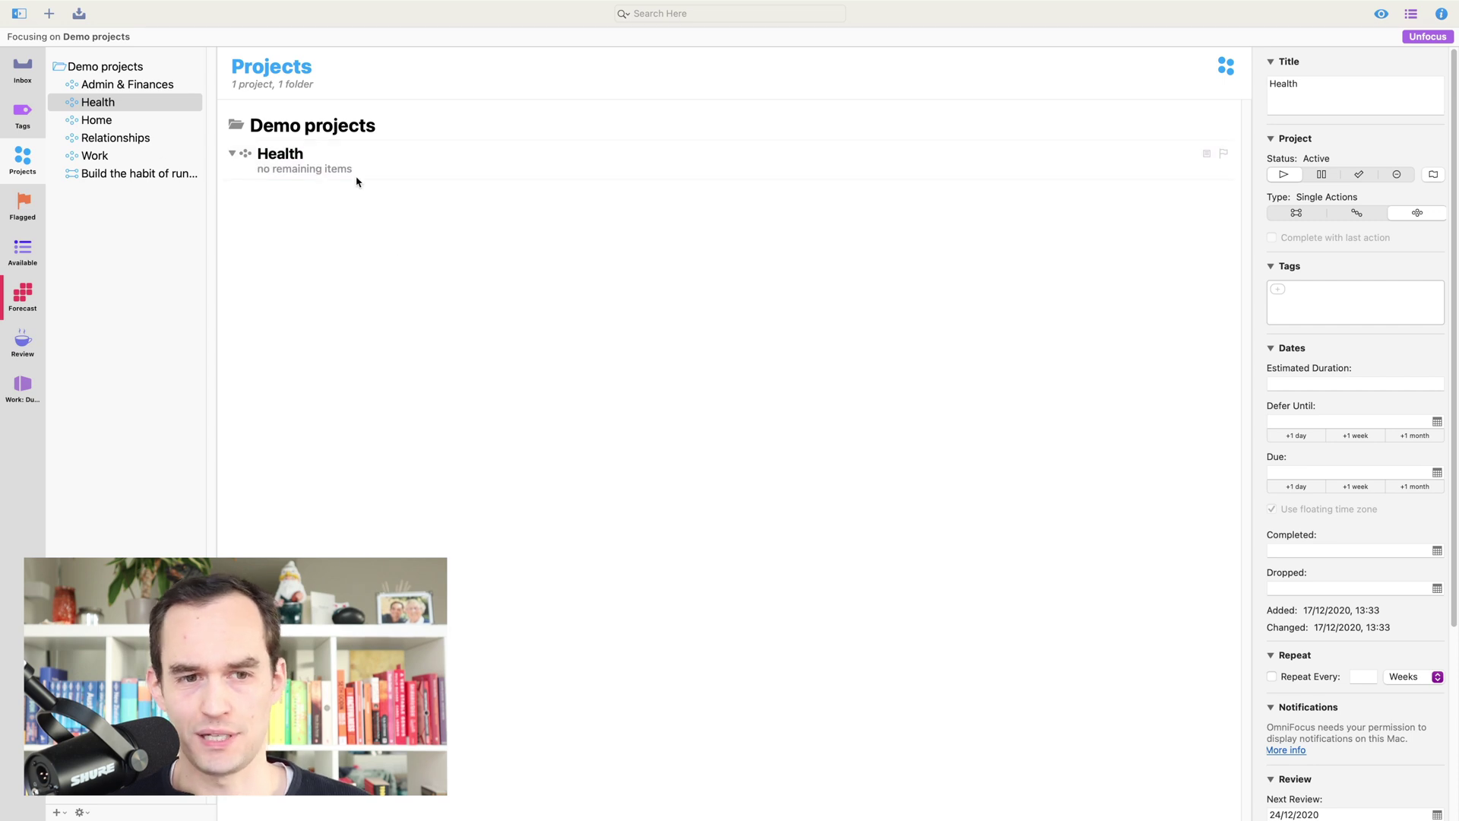
left_click(168, 176)
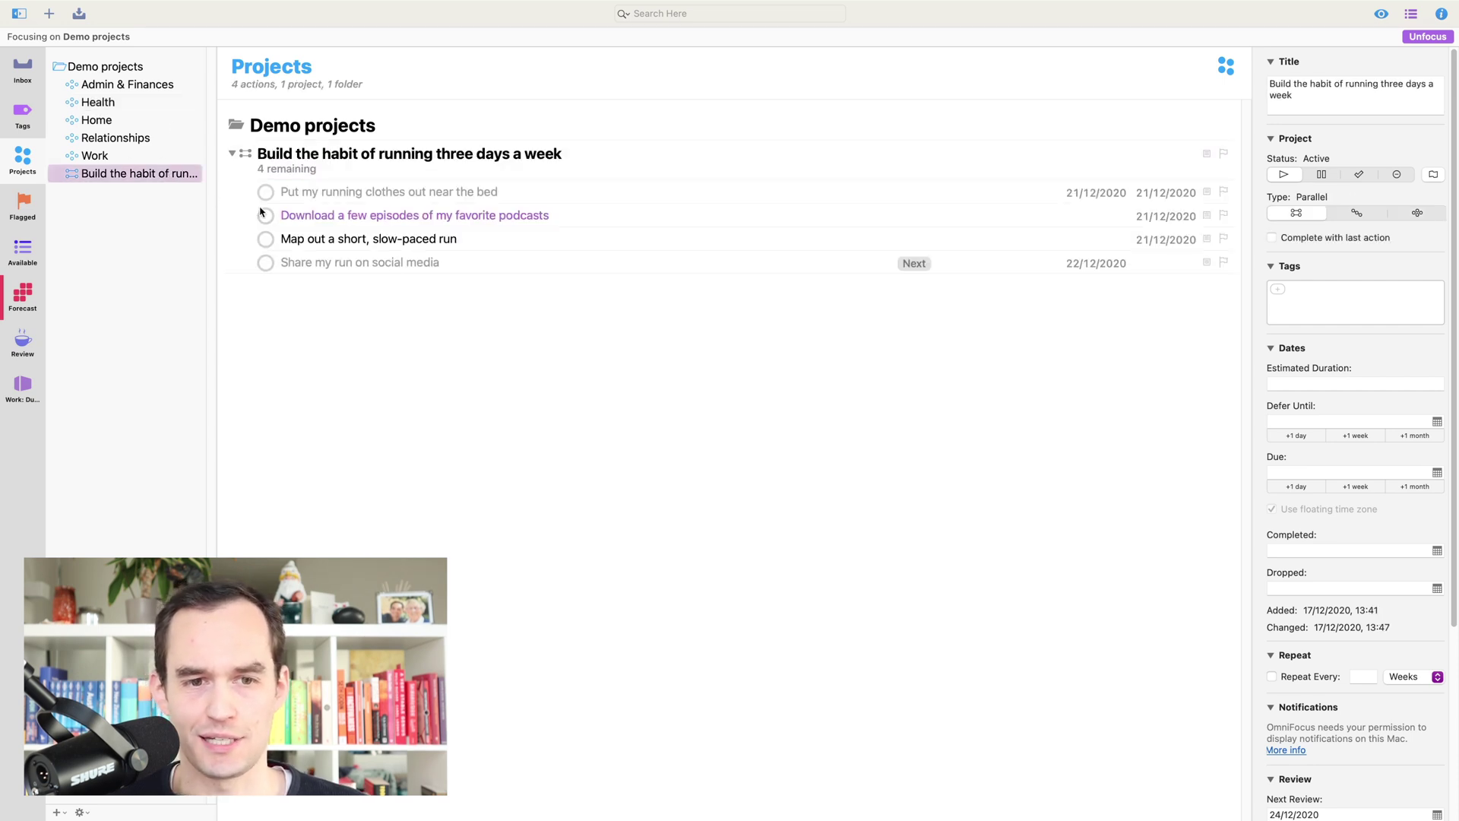
left_click(419, 267)
left_click(419, 201, "shift")
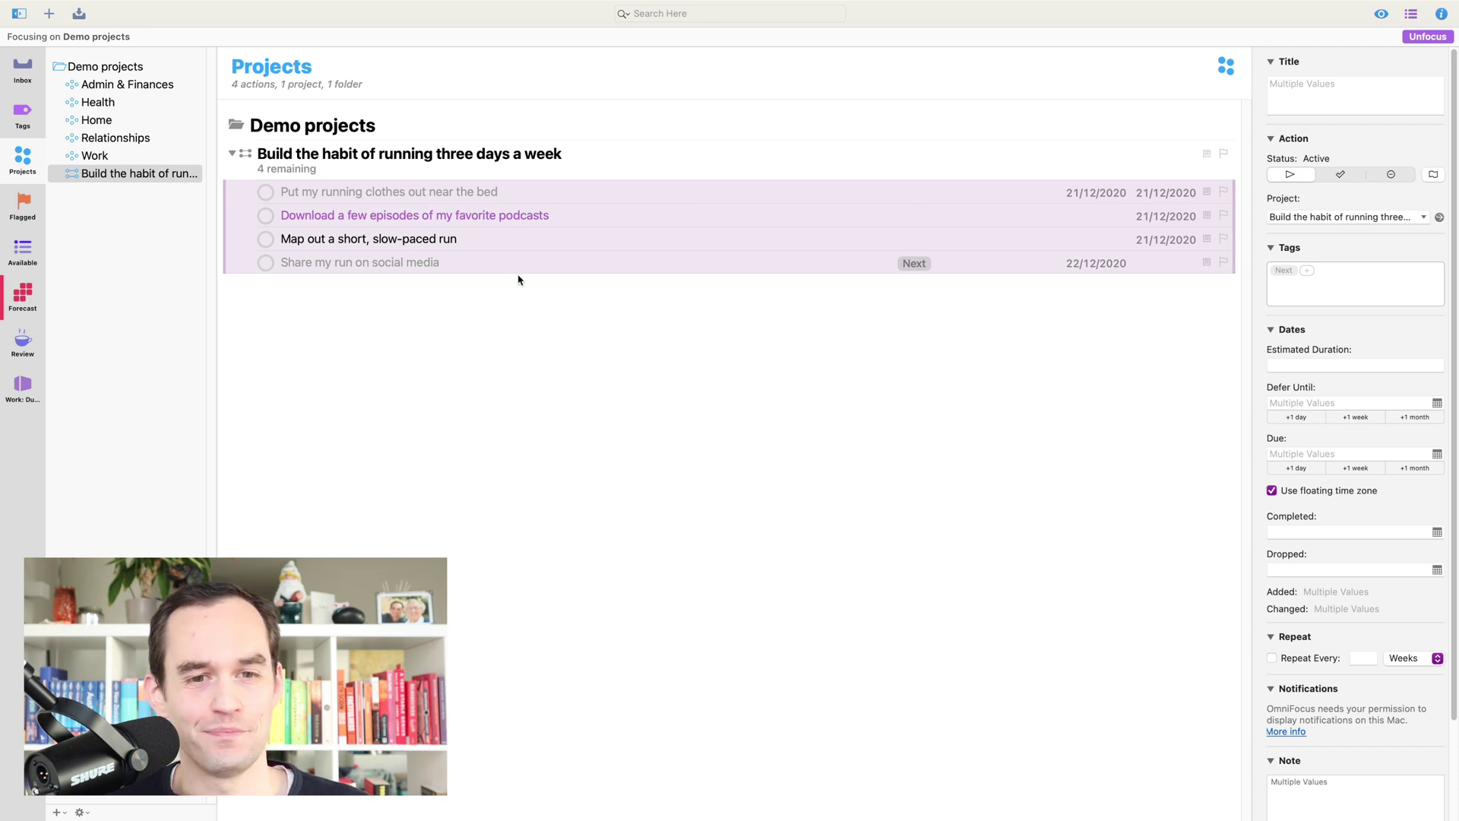
left_click(133, 103)
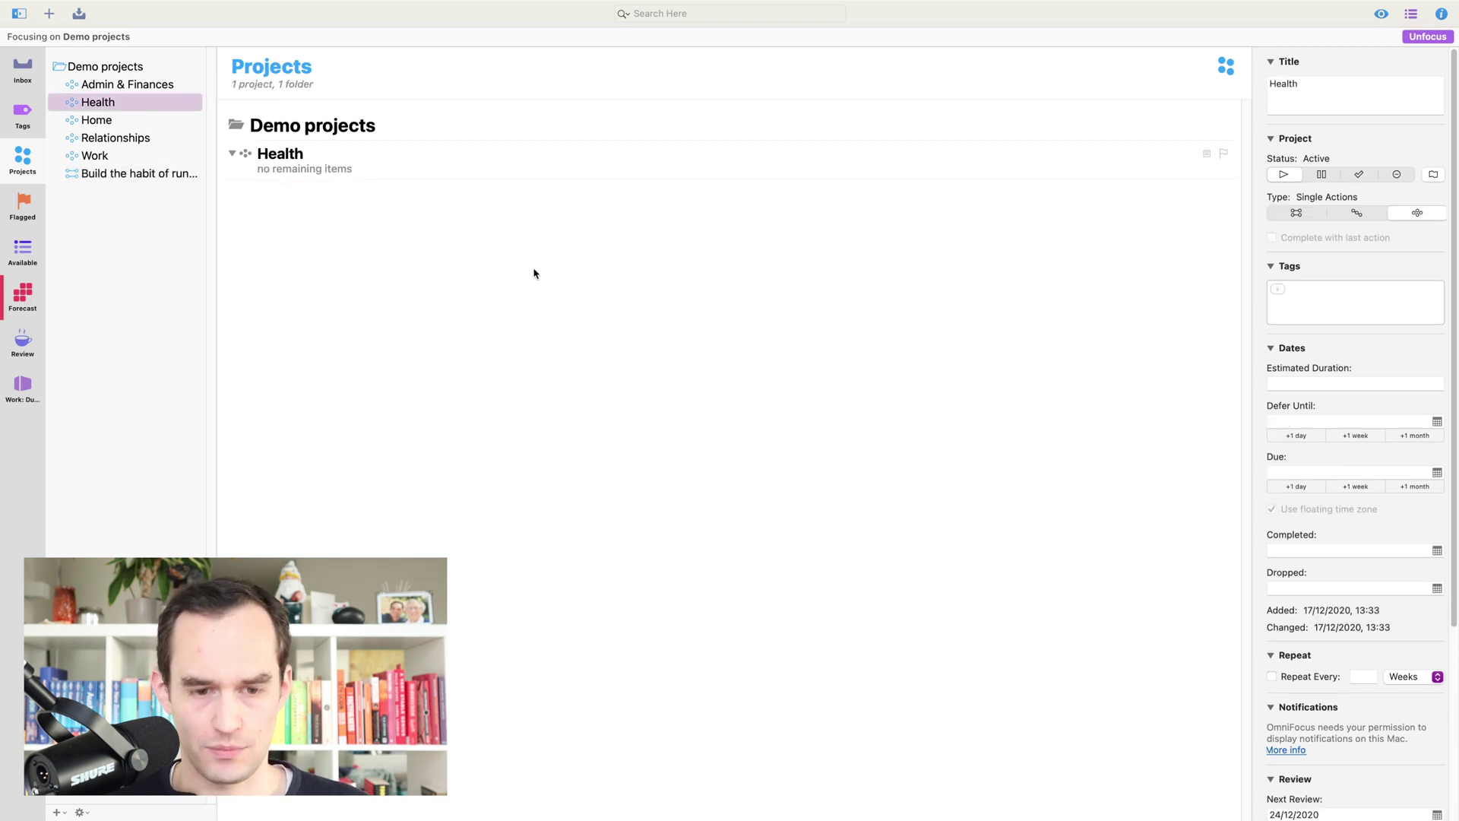
- Create 'Prepare for tomorrow's run' with sub-actions 'Prepare my clothes' and 'Pick a podcast episode to listen to'
key("super+n")
type("Pre")
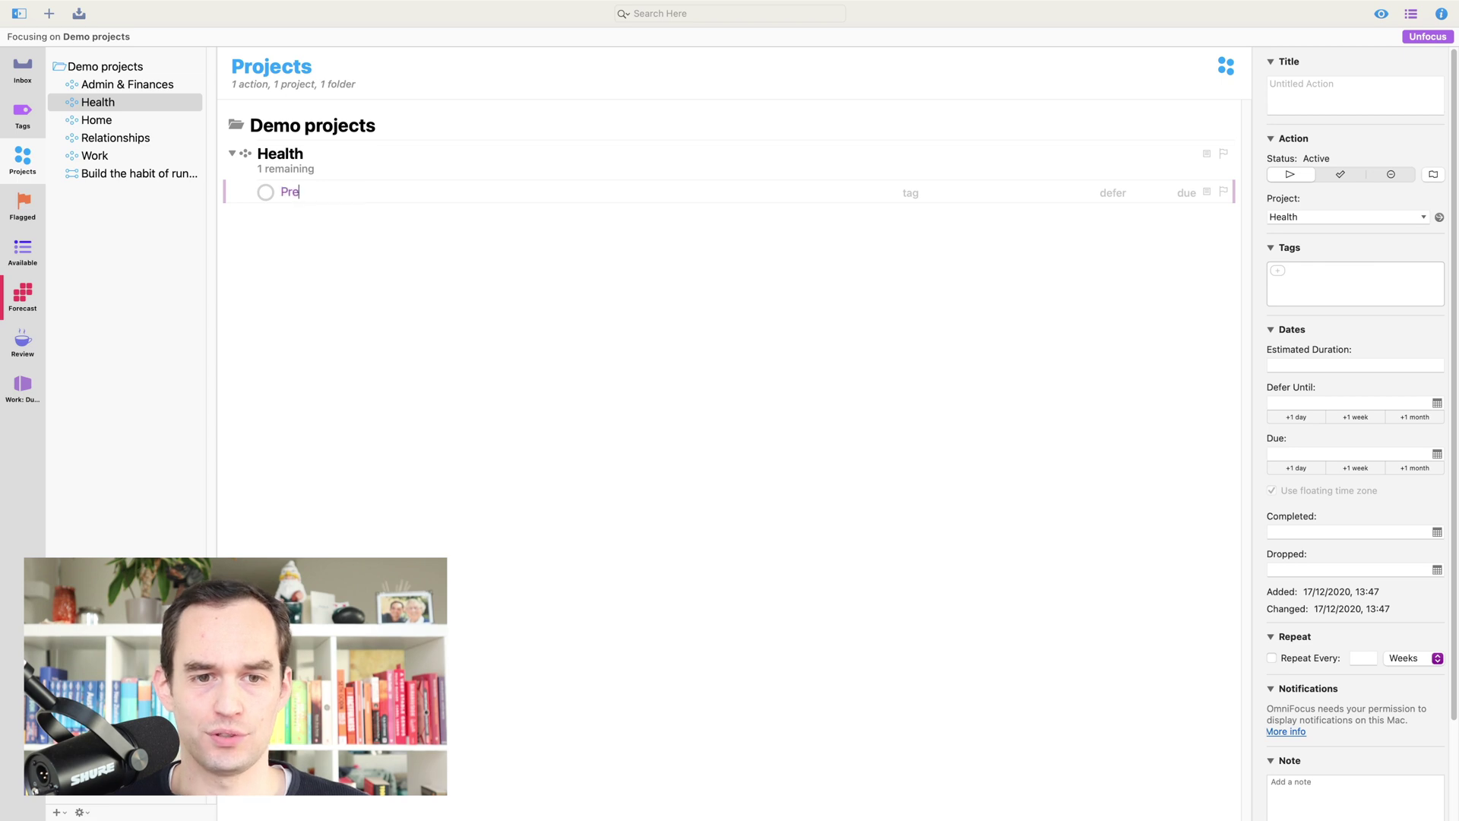
type("pare for tomorrow")
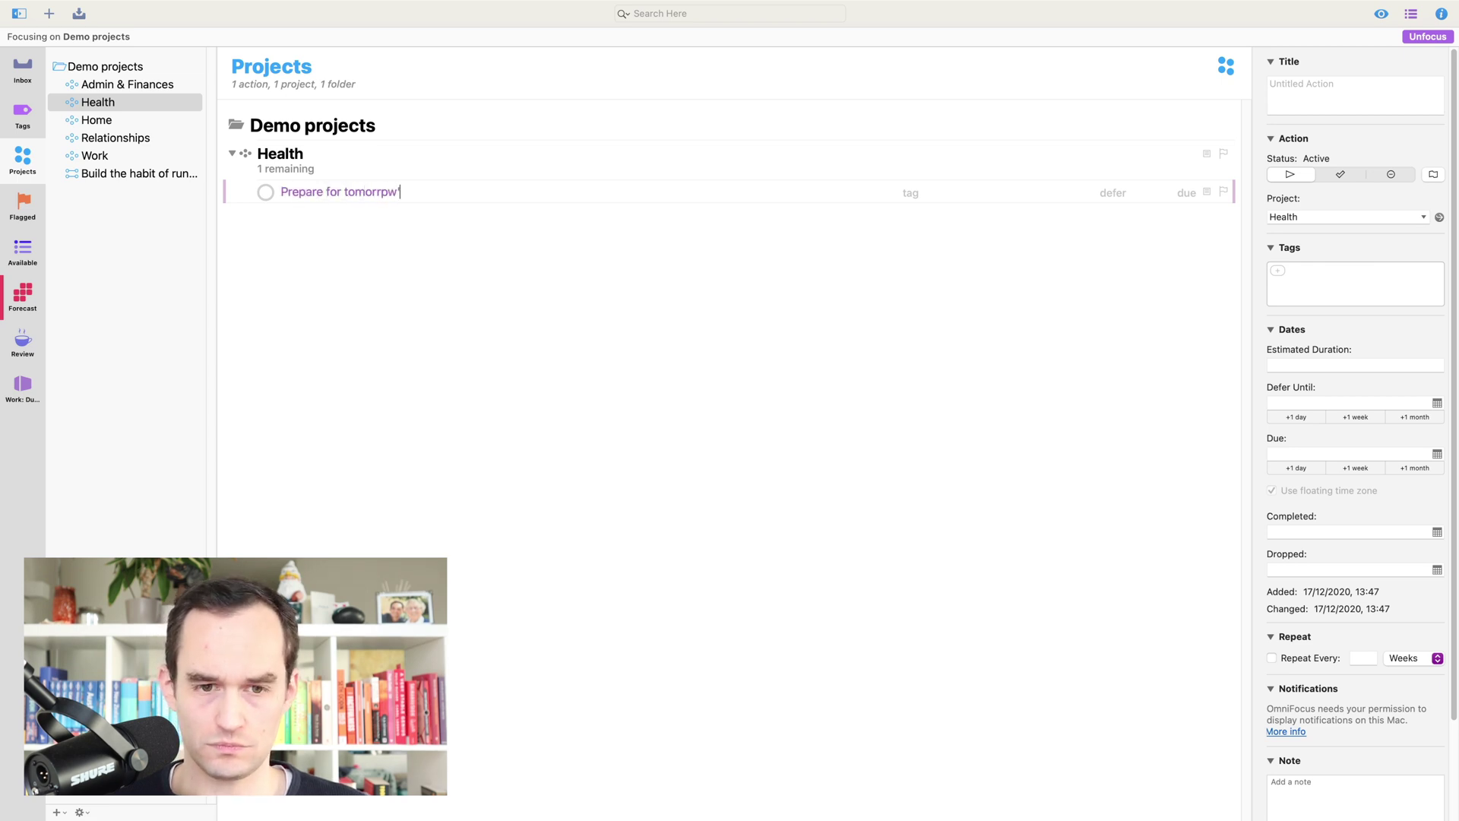
key("BackSpace")
key("BackSpace")
type("ow's run")
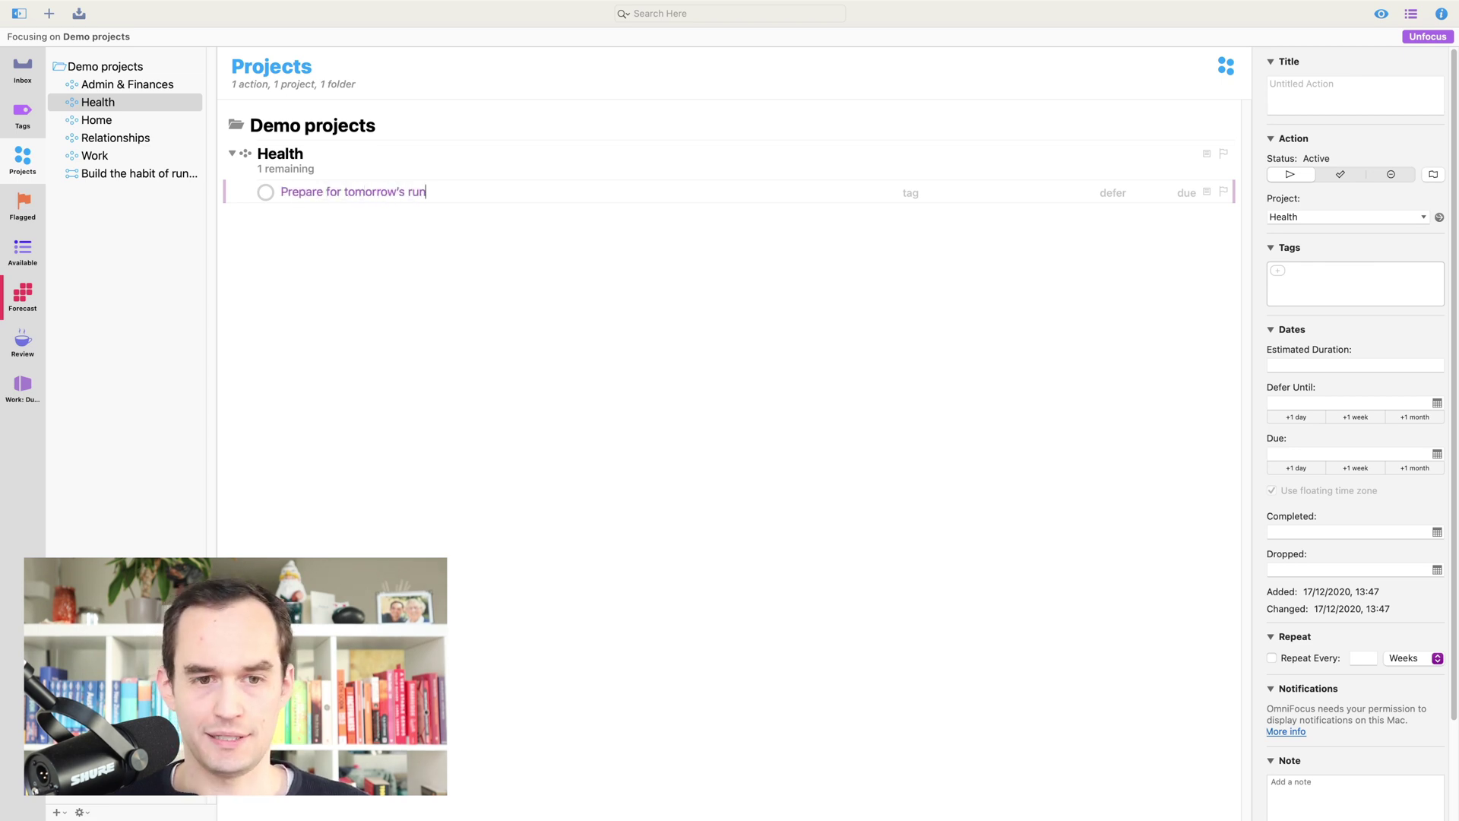
key("Return")
key("Return")
key("Tab")
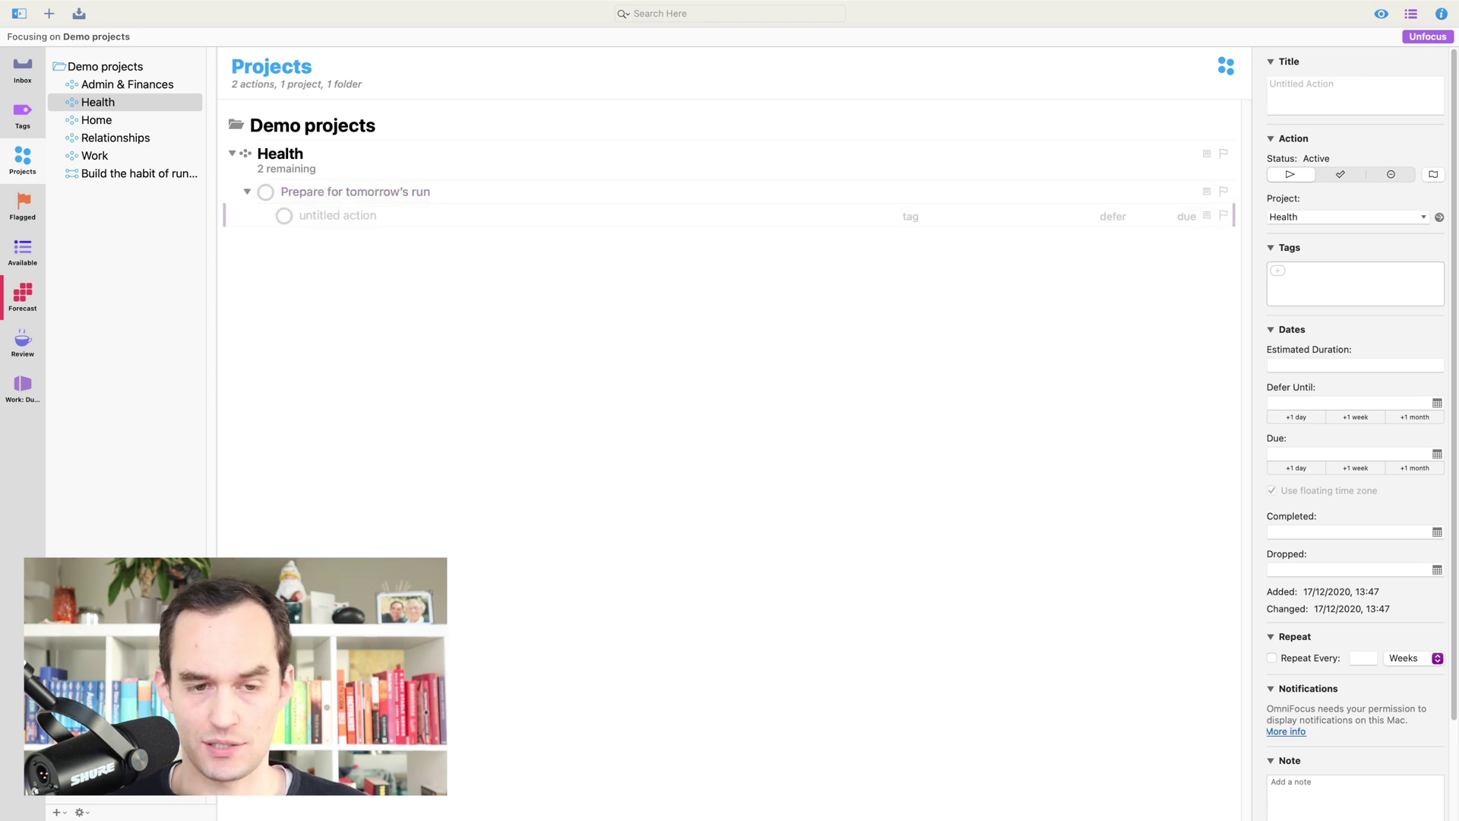
type("P")
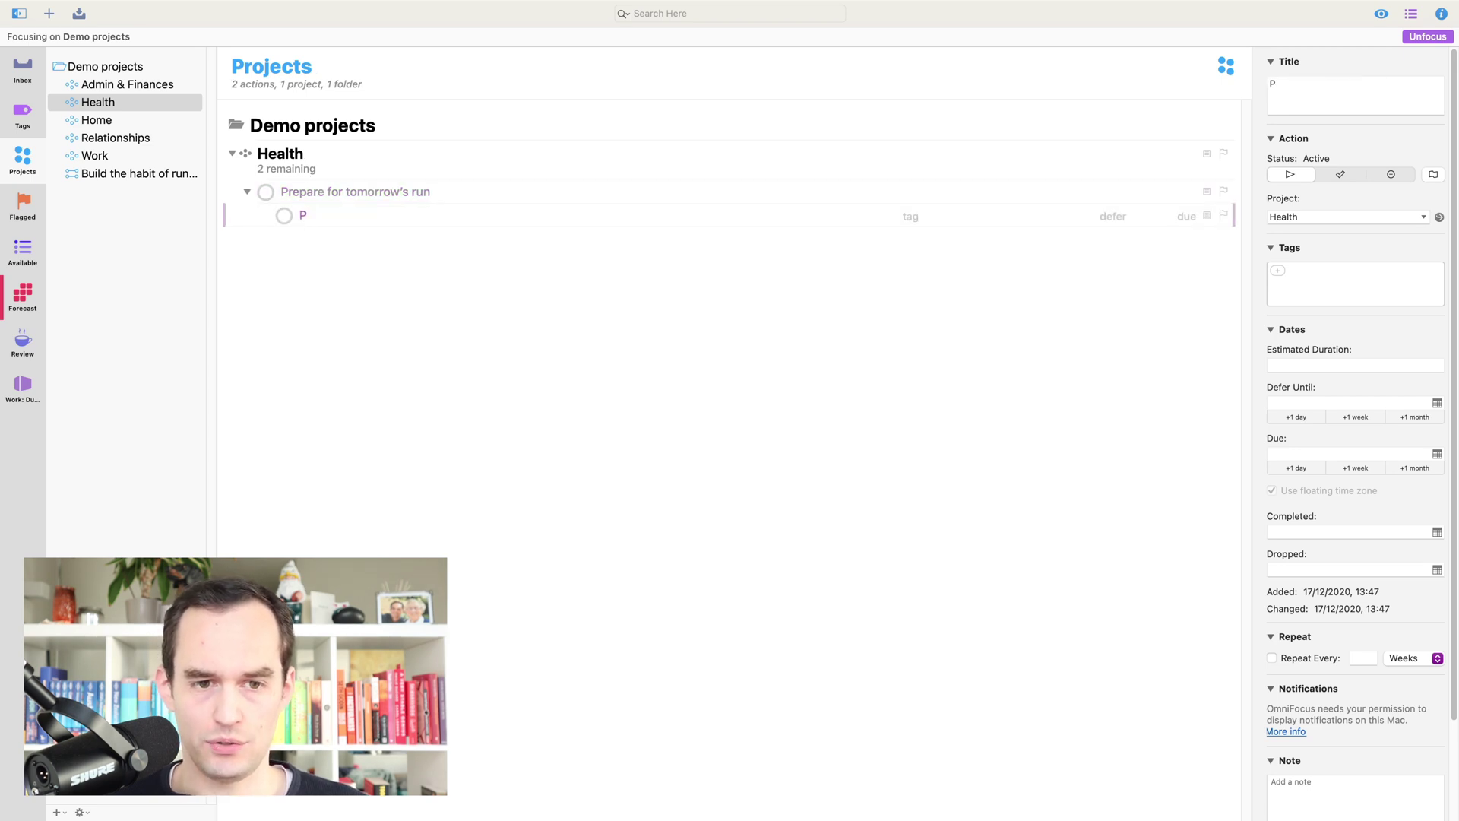
type("repare my clothes")
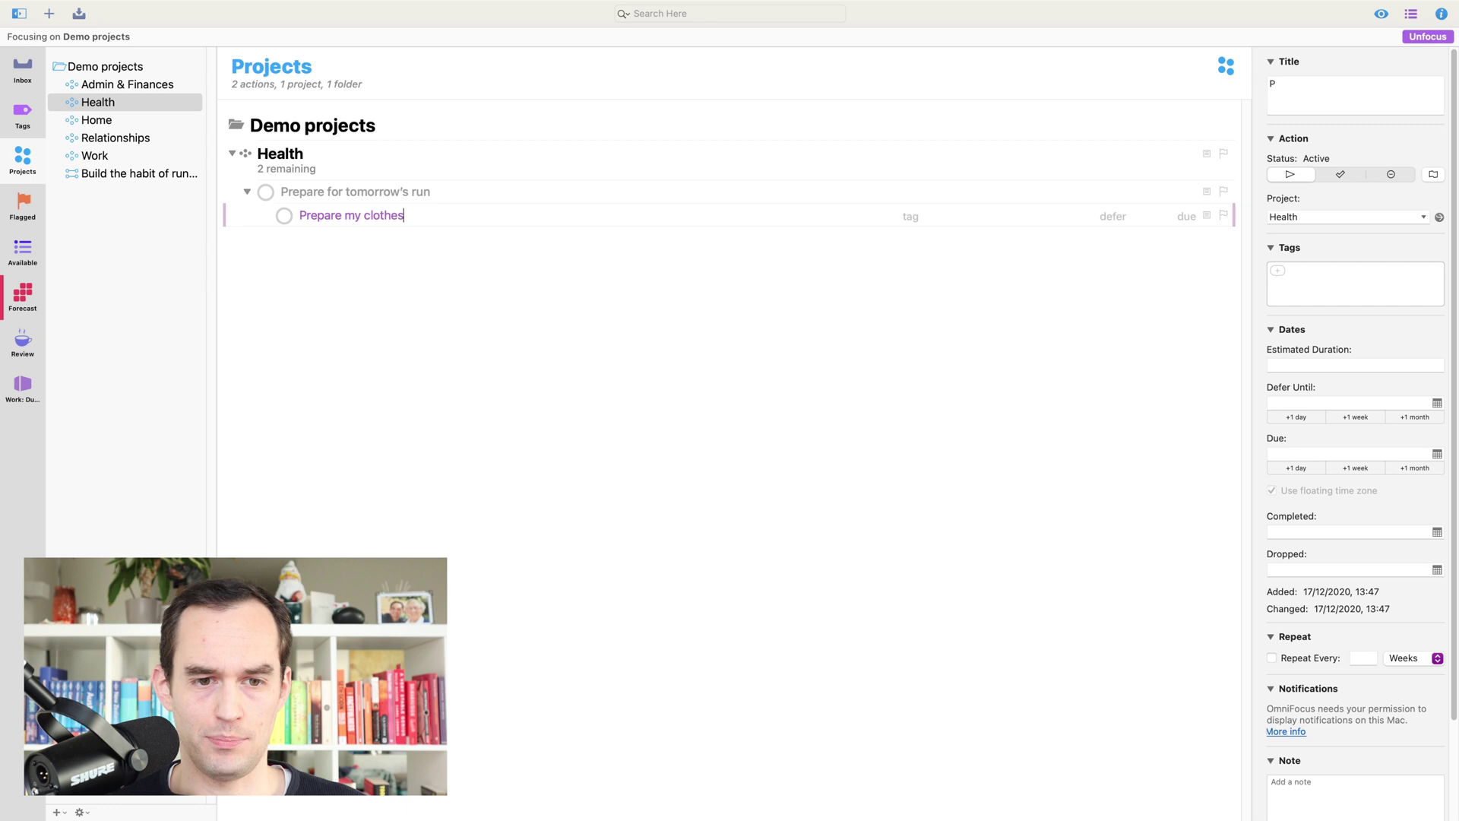
key("Return")
type("Pick a podcast episod")
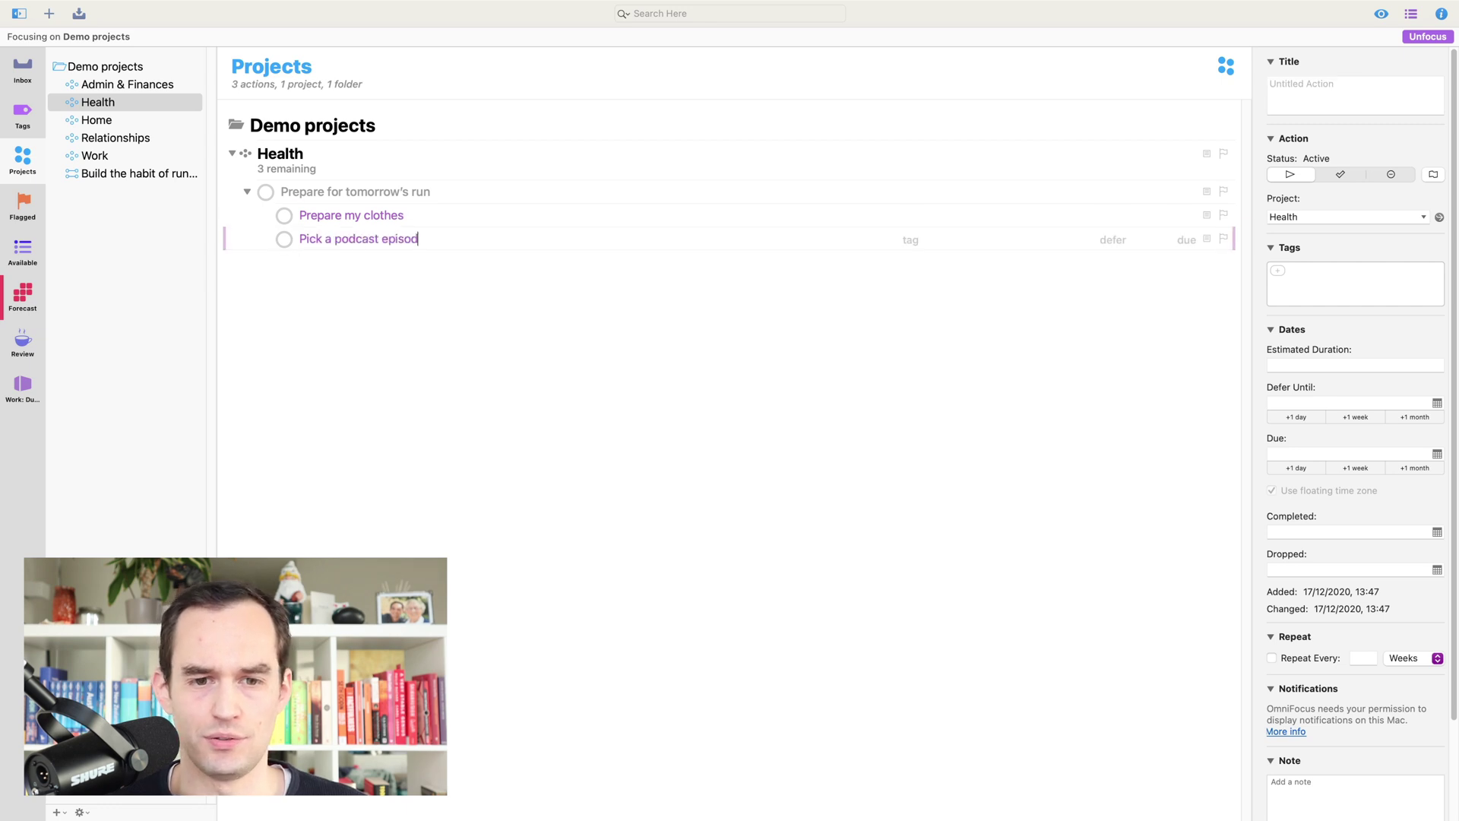
type("e to listen to")
key("Return")
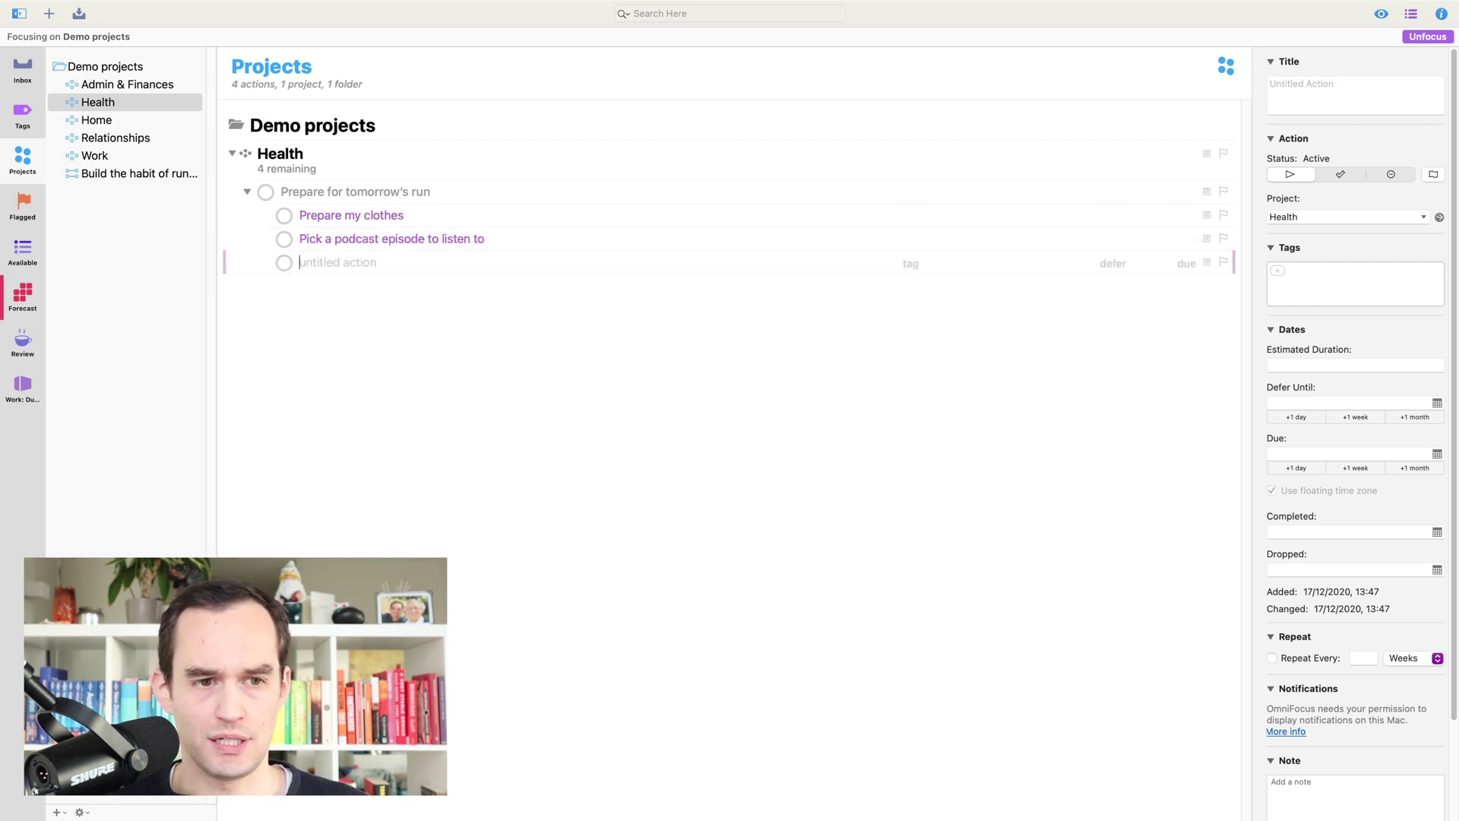
- Add the sub-action 'Choose a run in the Nike Training Club app'
left_click(158, 187)
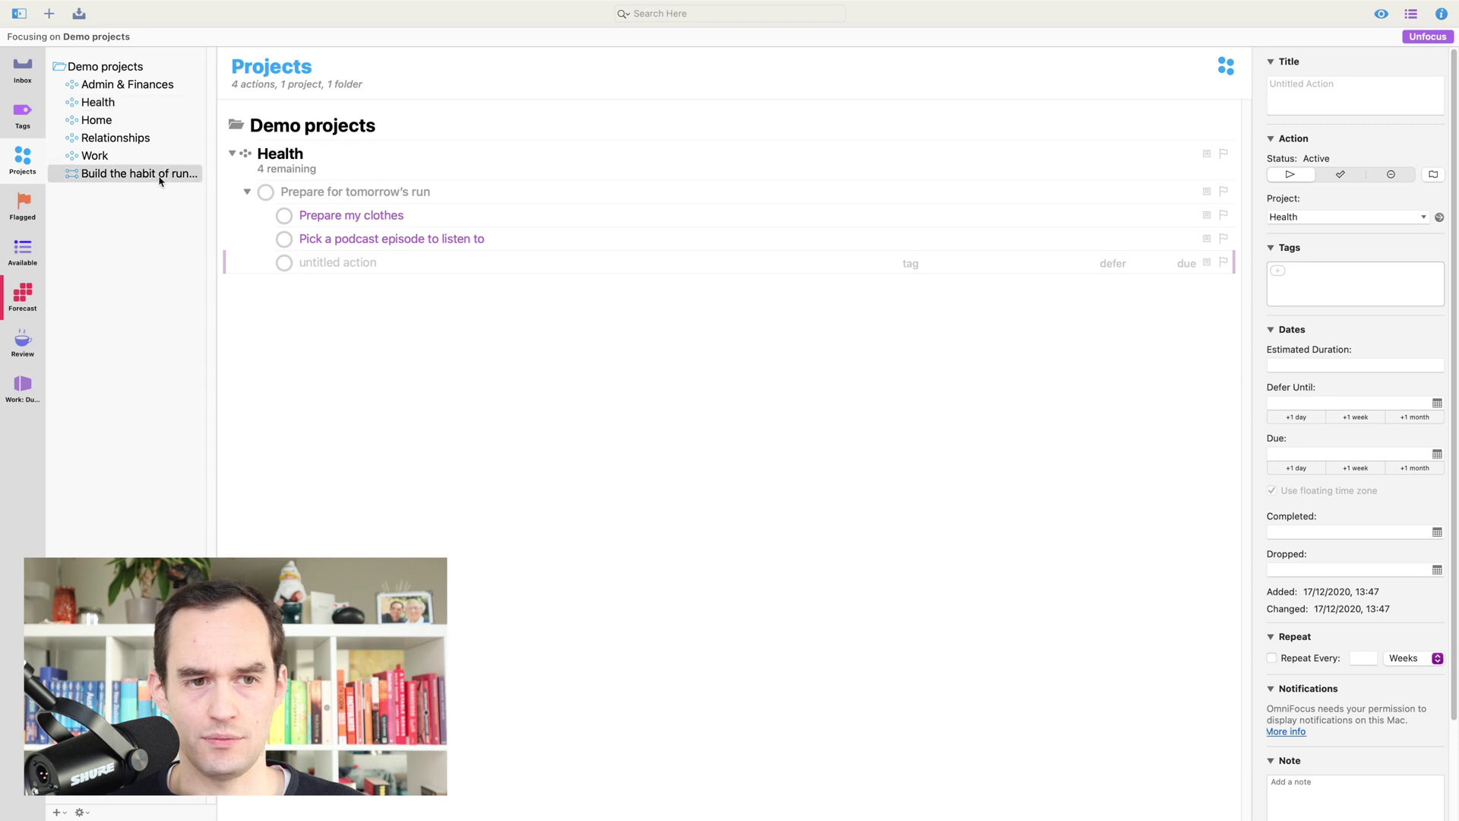
left_click(119, 105)
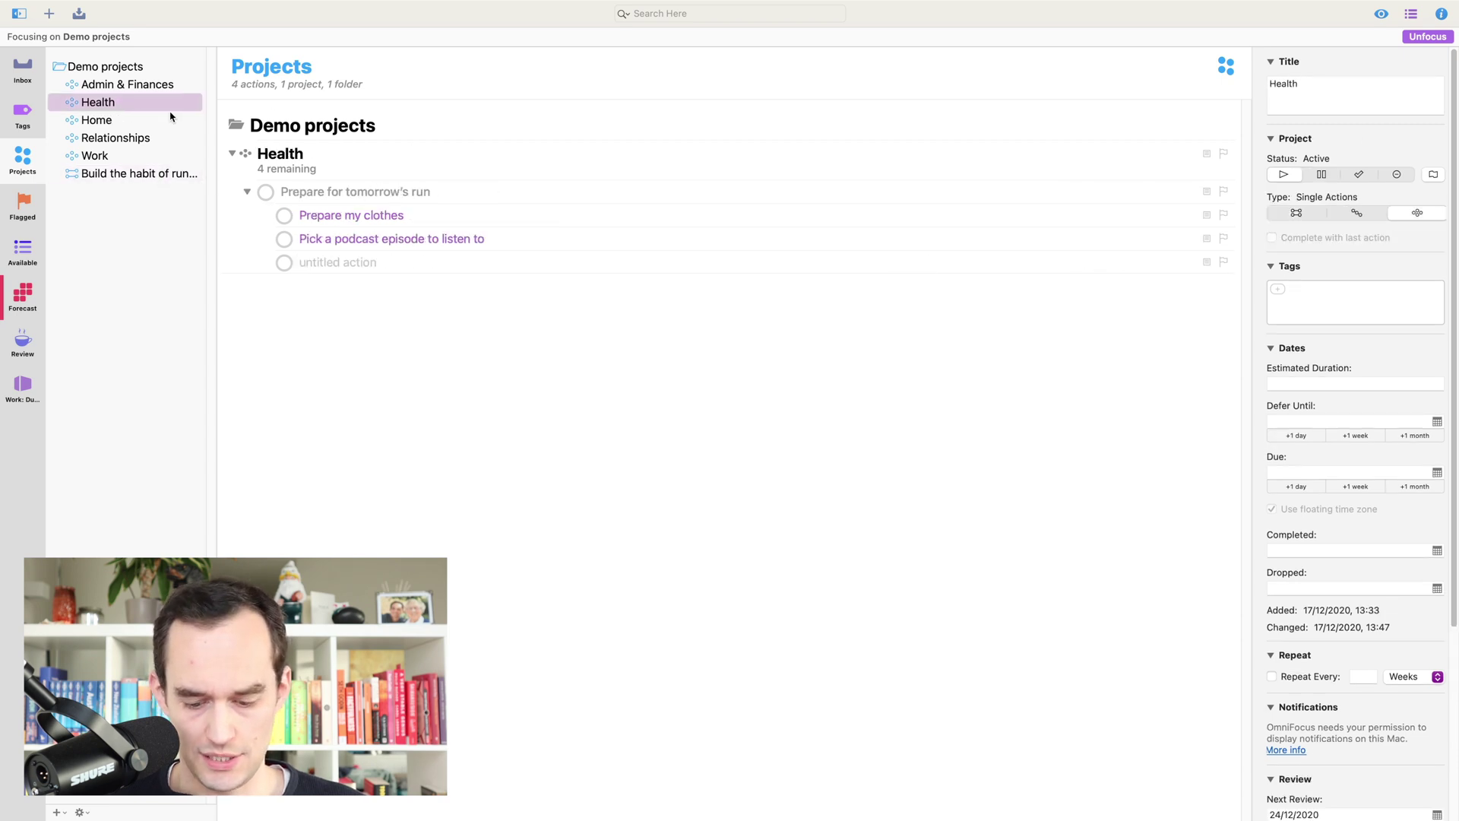
left_click(336, 263)
type("Choose a run")
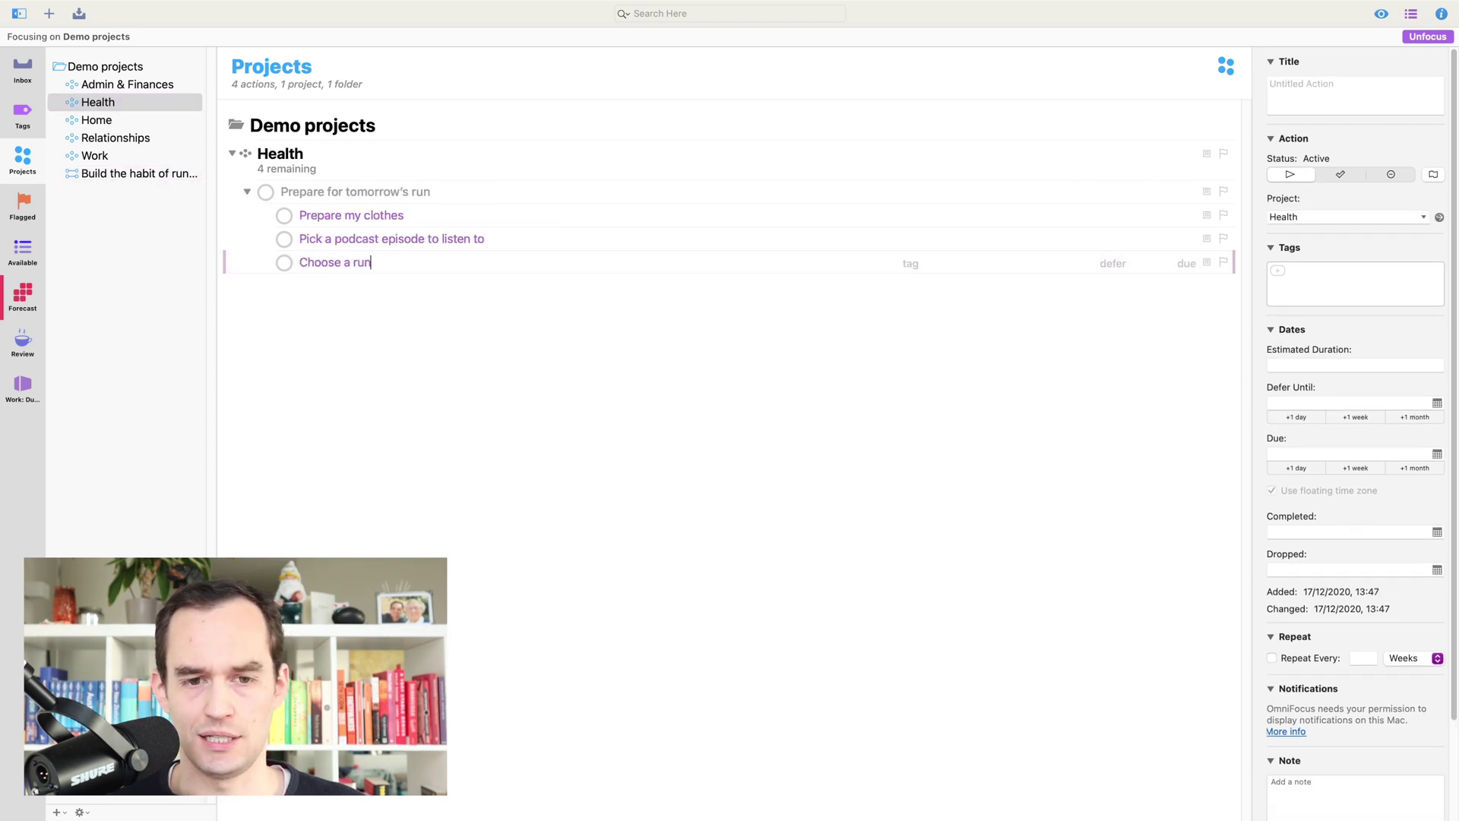
type(" in the Nike Training Club app")
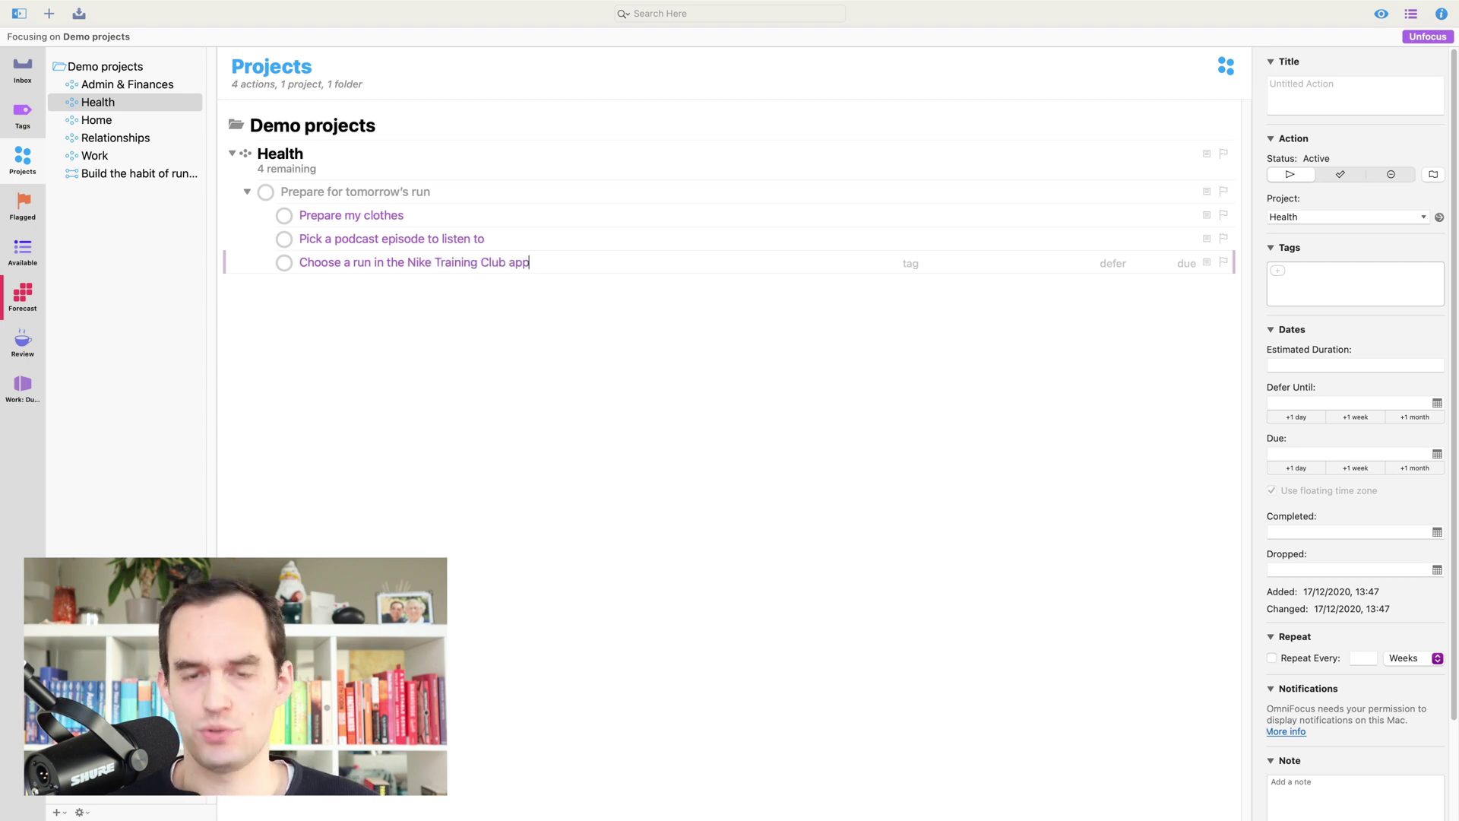
key("Escape")
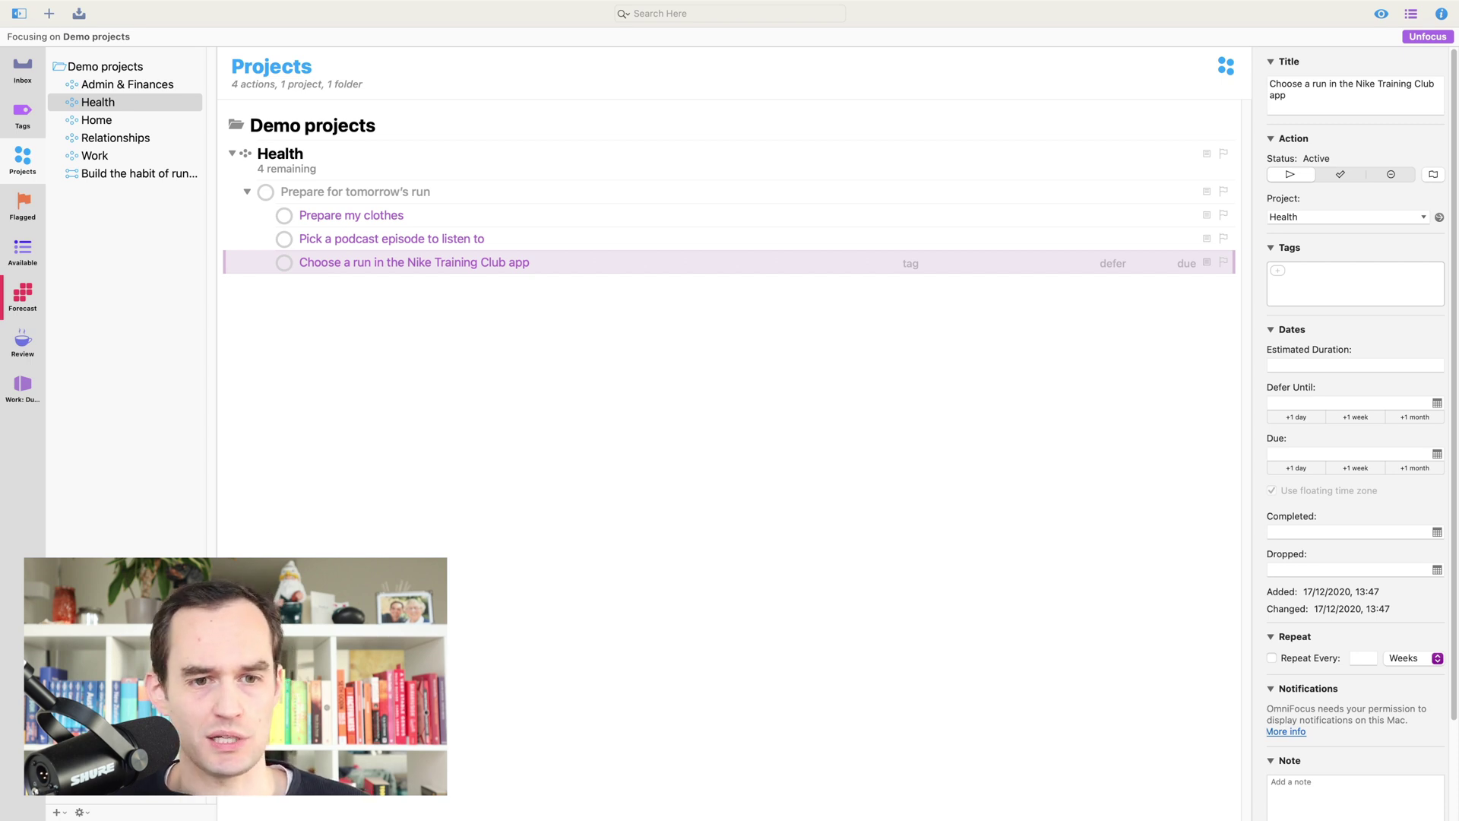
- Add the final sub-action 'Share the run on social media'
left_click(130, 175)
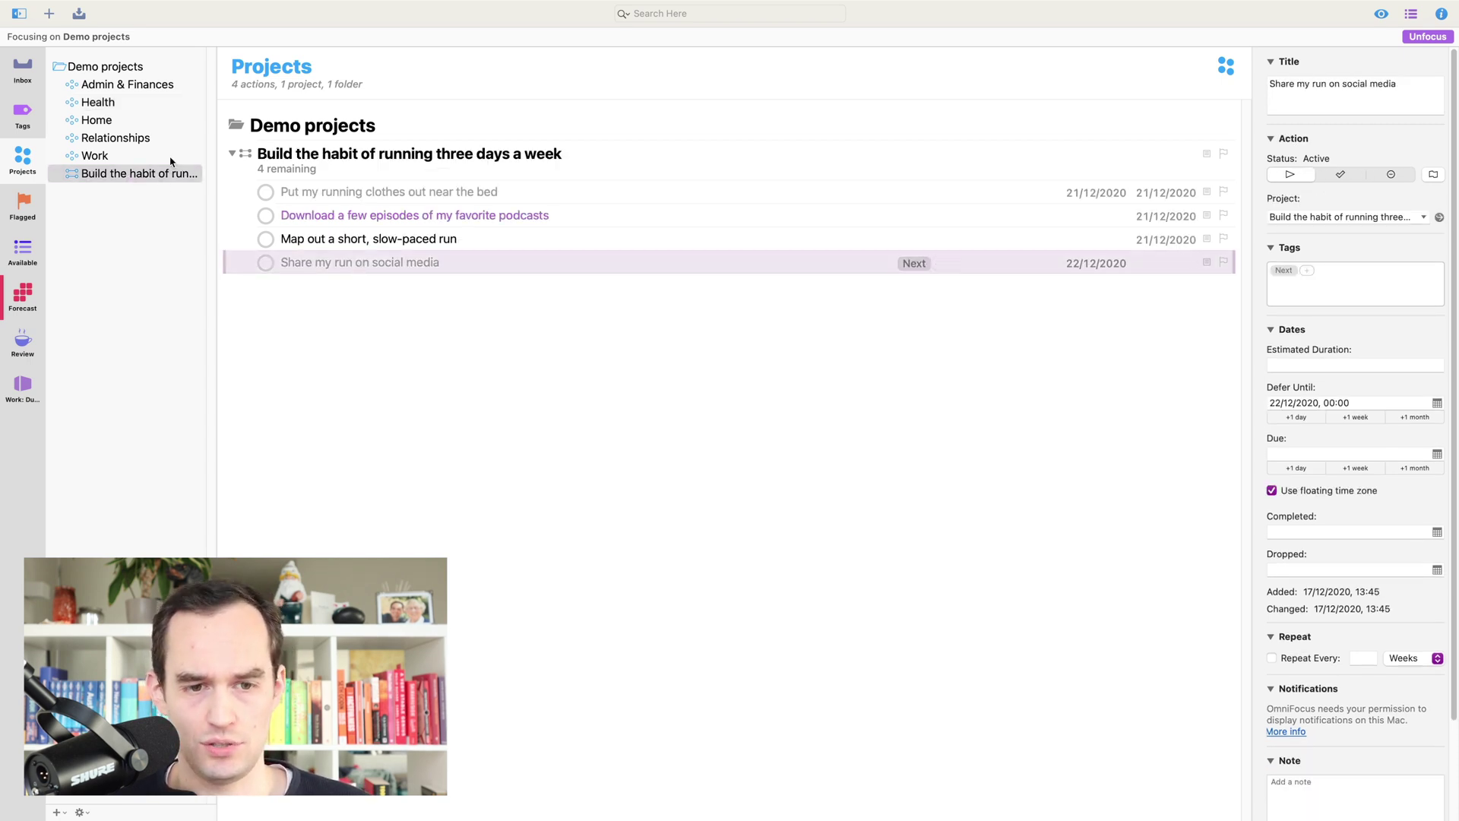
left_click(98, 105)
left_click(391, 261)
key("Return")
type("Shar")
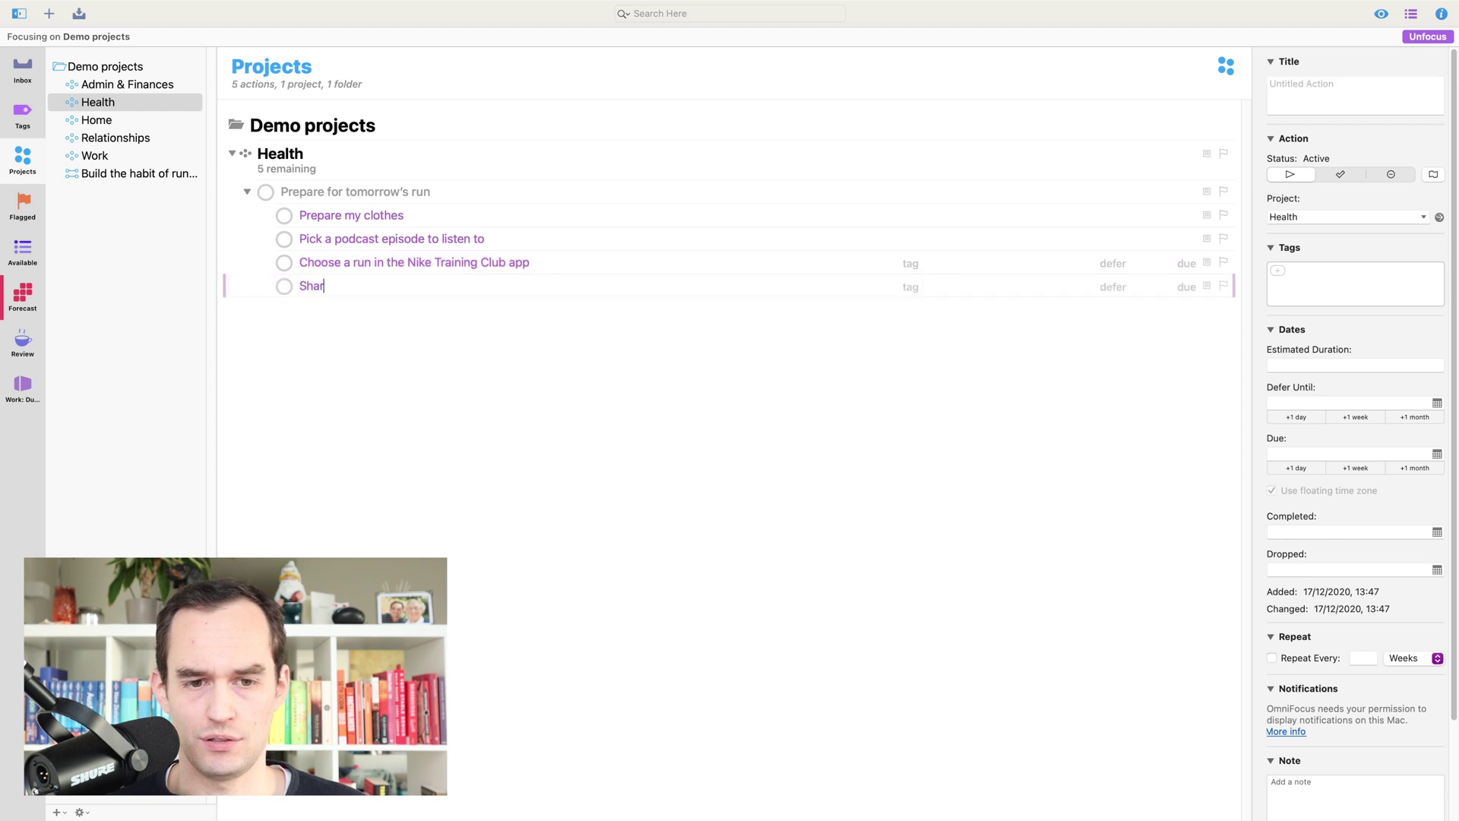
type("e the run on social me")
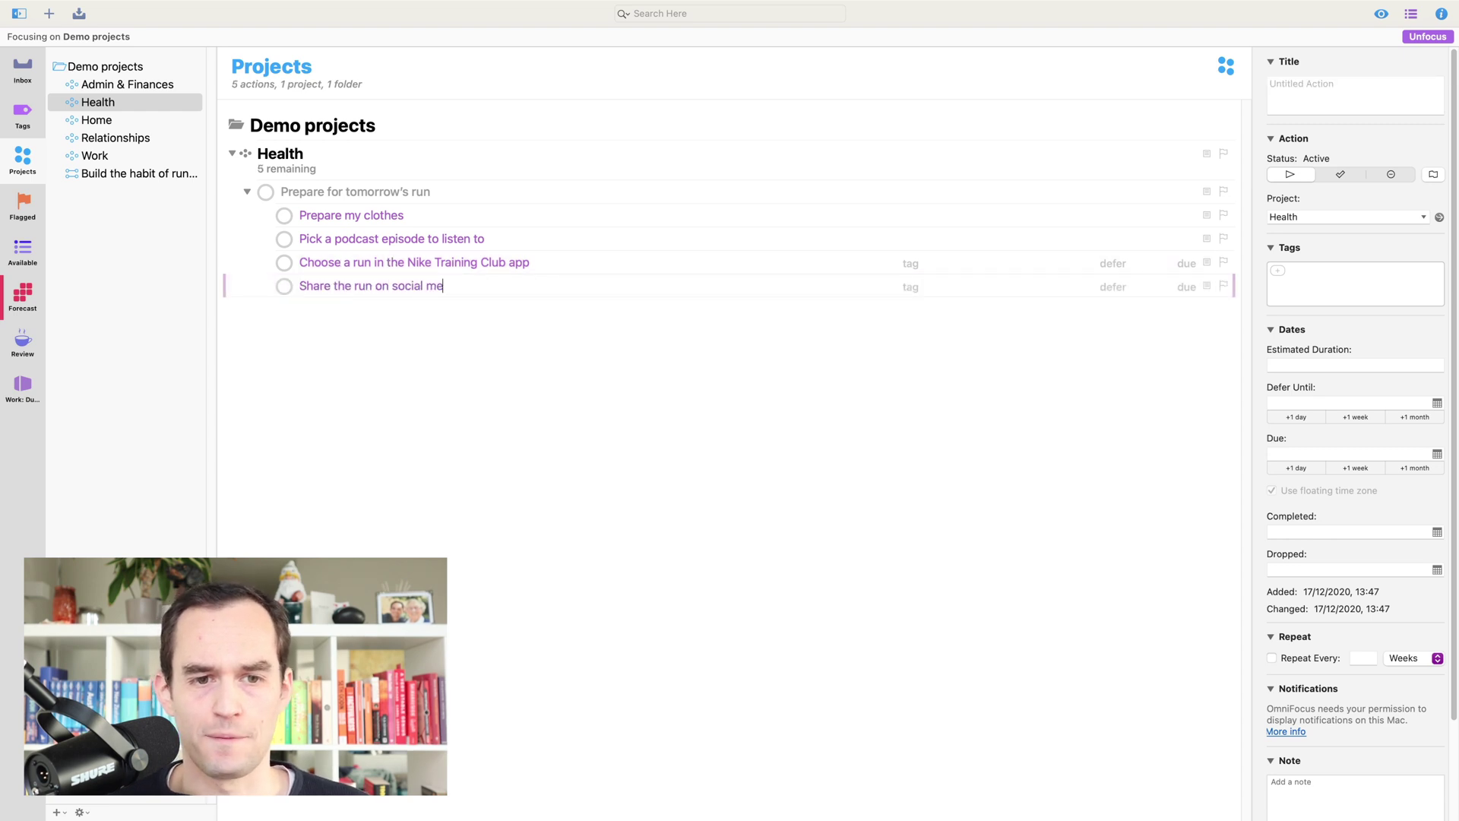
type("dia")
key("Return")
- In the inspector, turn on weekly repeat with Tuesday, Thursday and Saturday selected
left_click(391, 190)
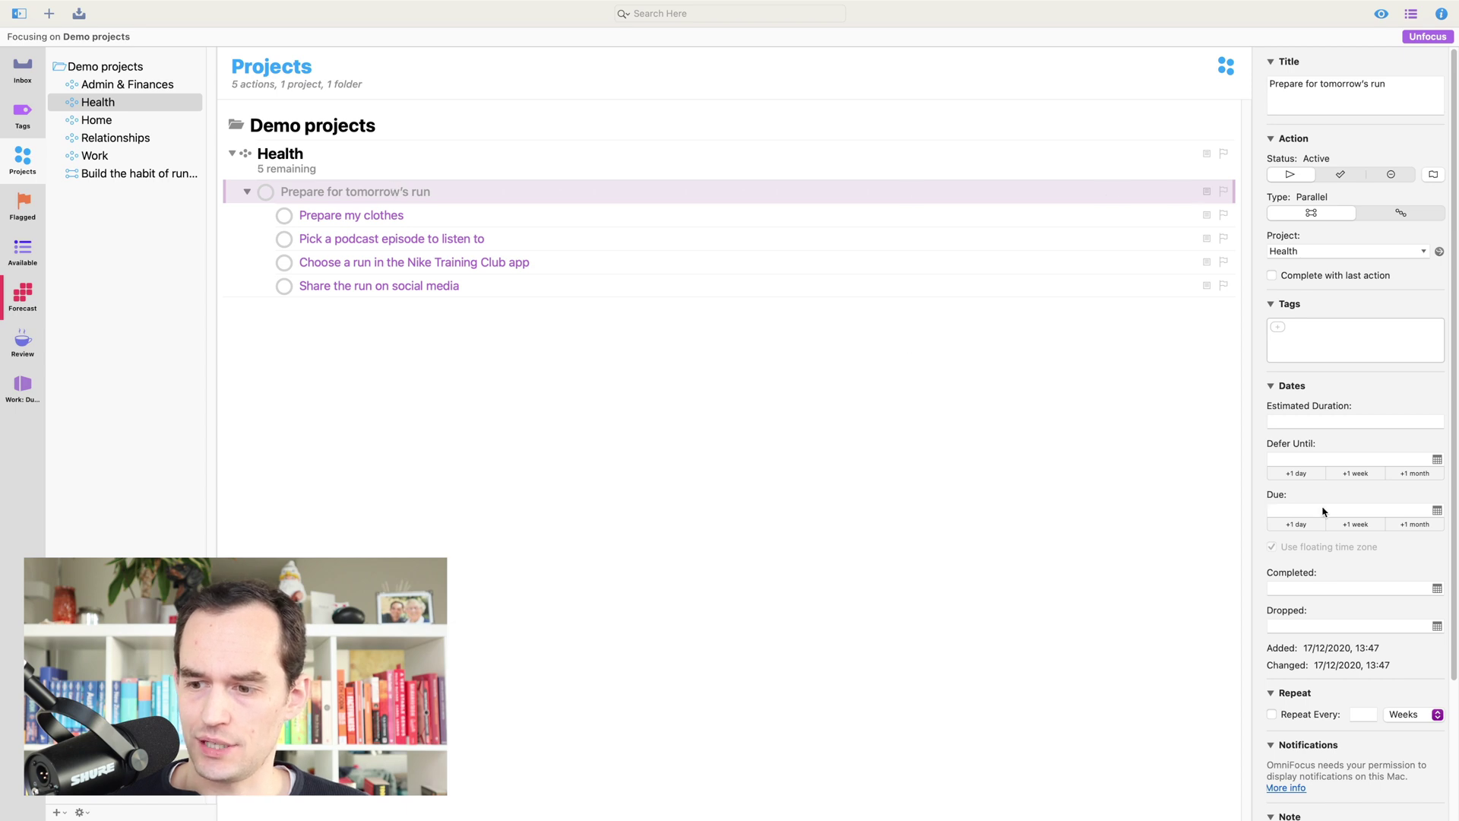
scroll(1363, 578, "down", 3)
left_click(1272, 545)
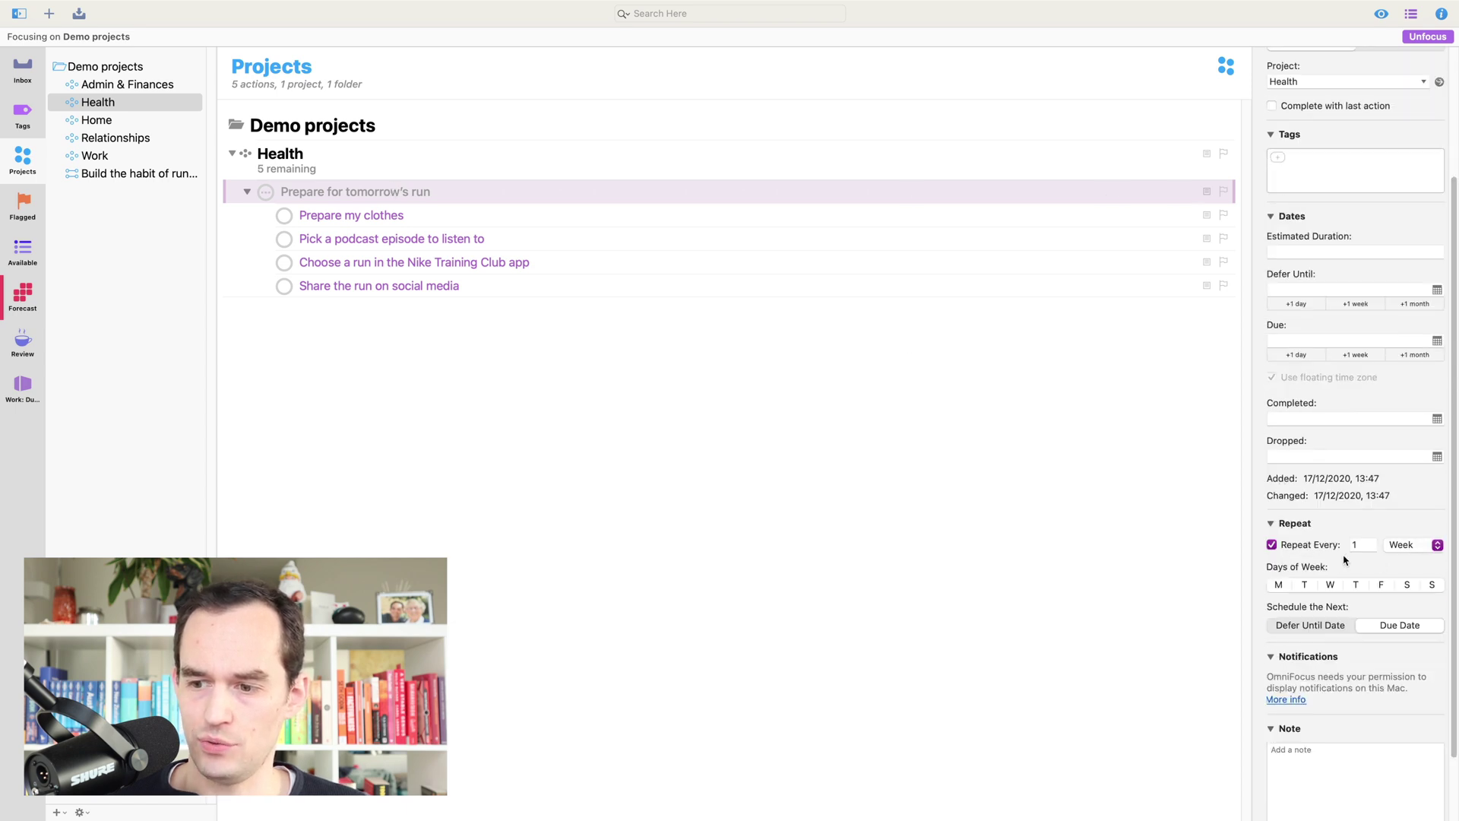
left_click(1405, 547)
left_click(1300, 581)
left_click(1304, 584)
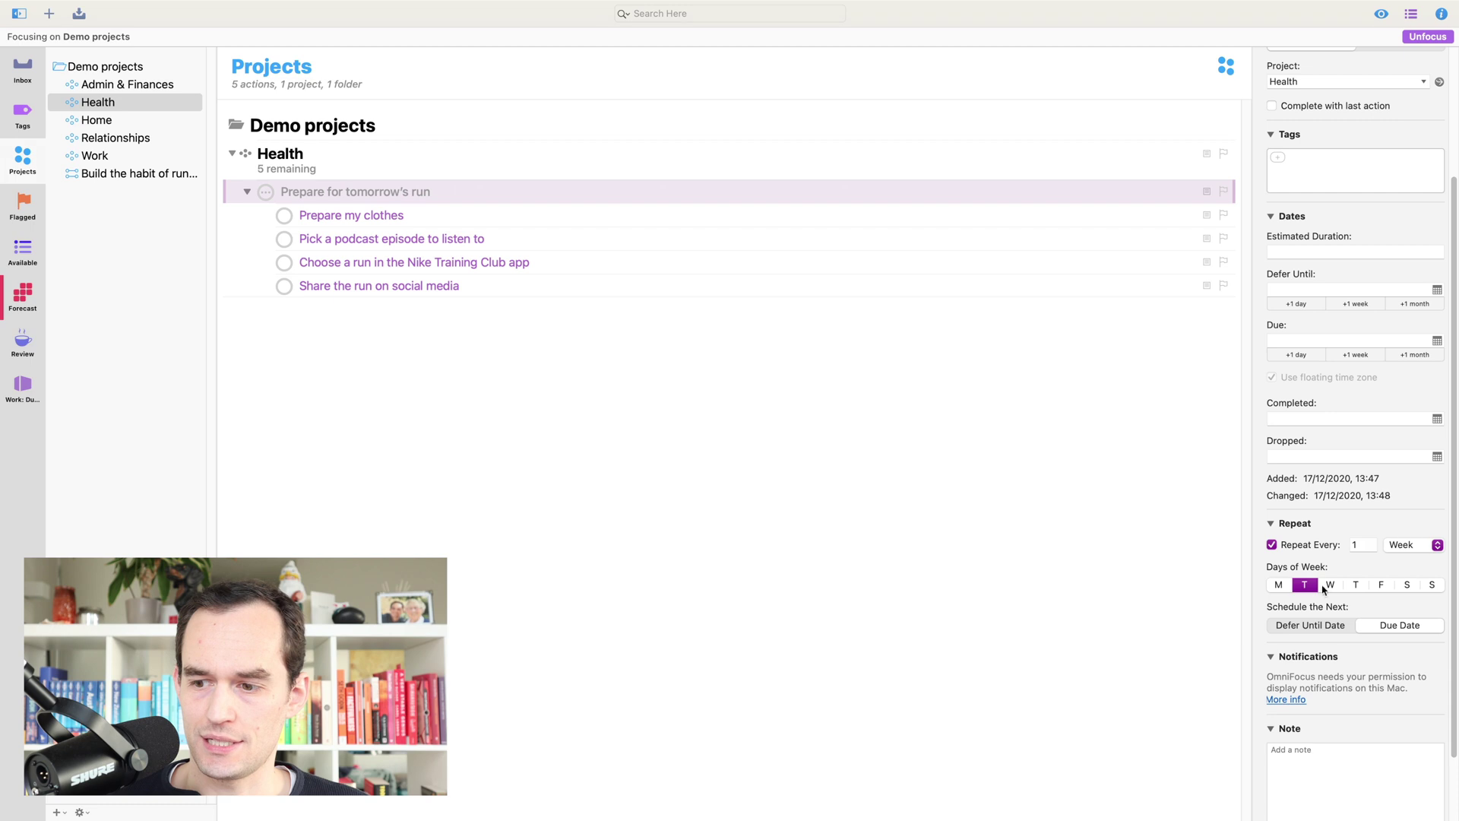
left_click(1355, 584)
left_click(1408, 584)
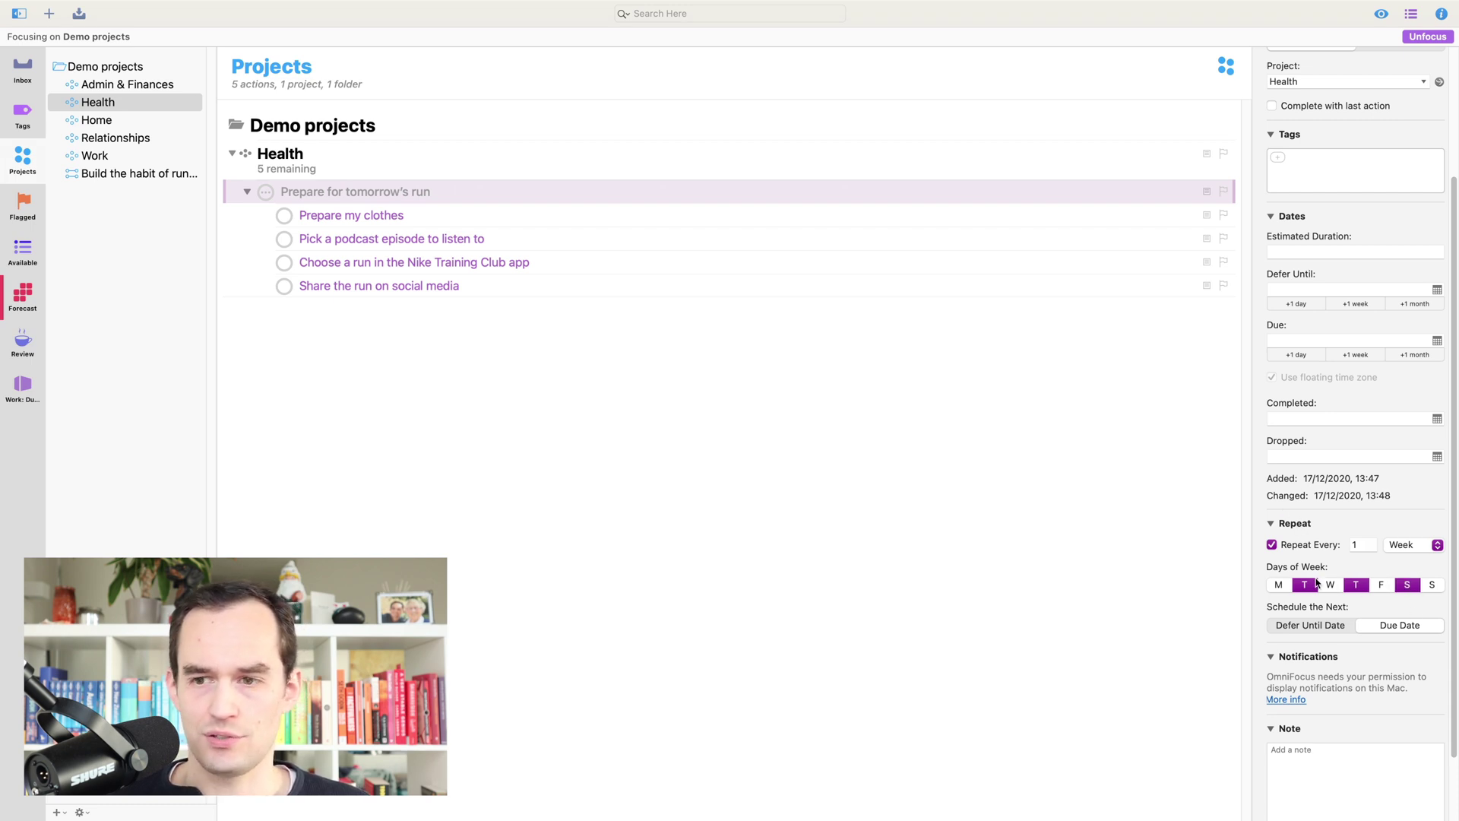
- Leave the task title unchanged and begin entering its defer date
left_click(1183, 196)
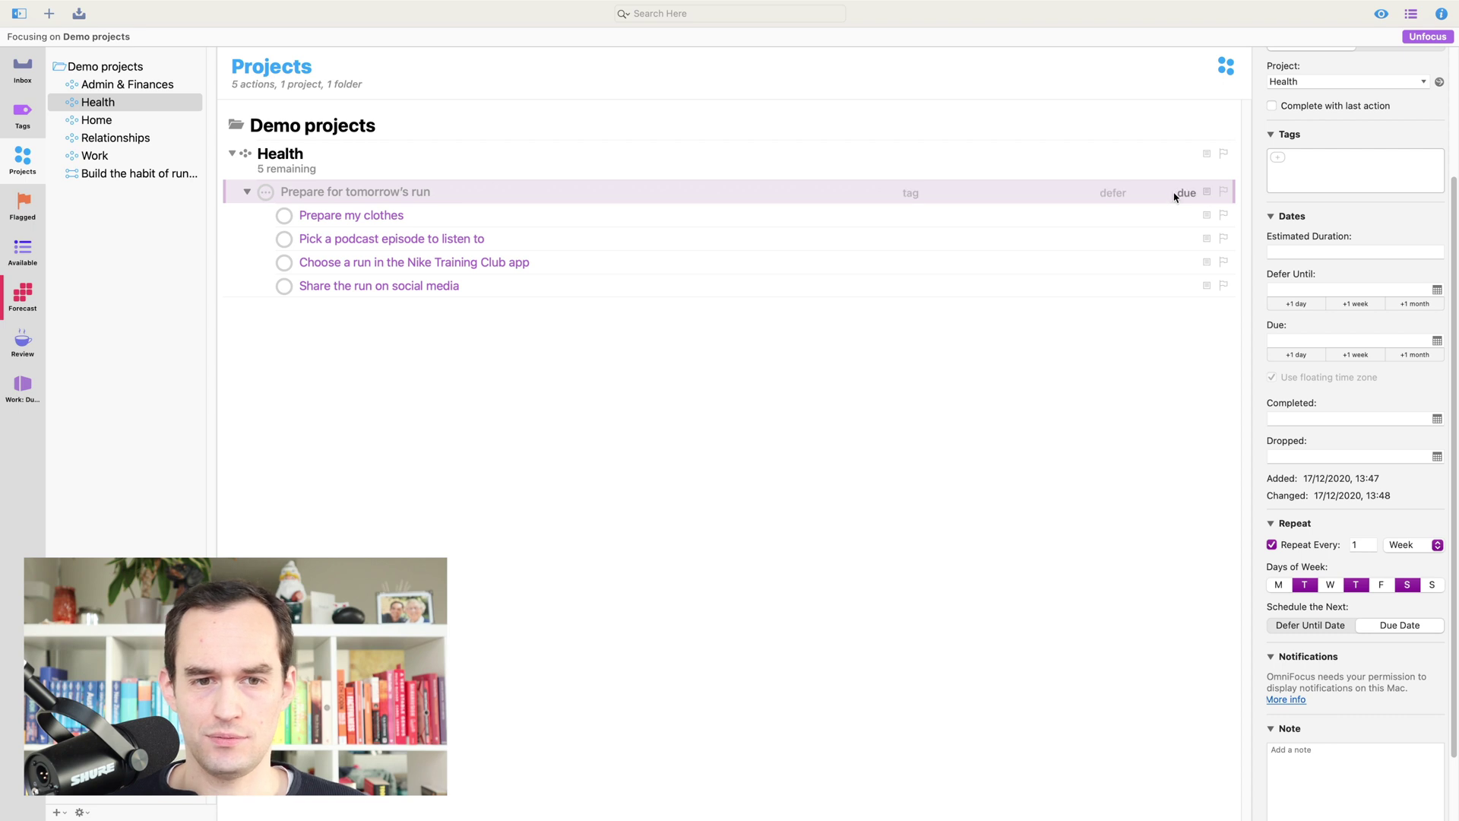
double_click(373, 192)
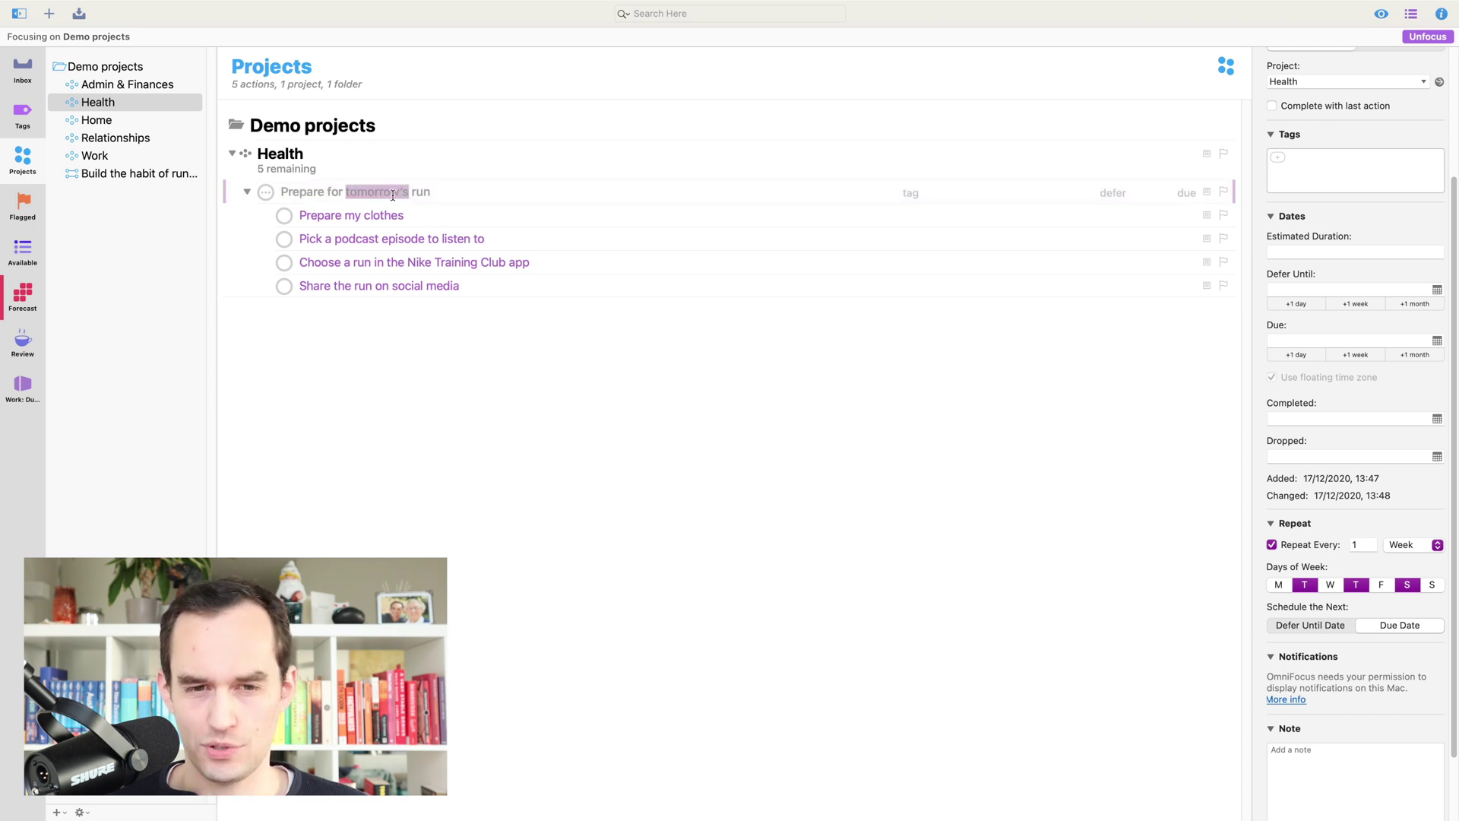
key("Escape")
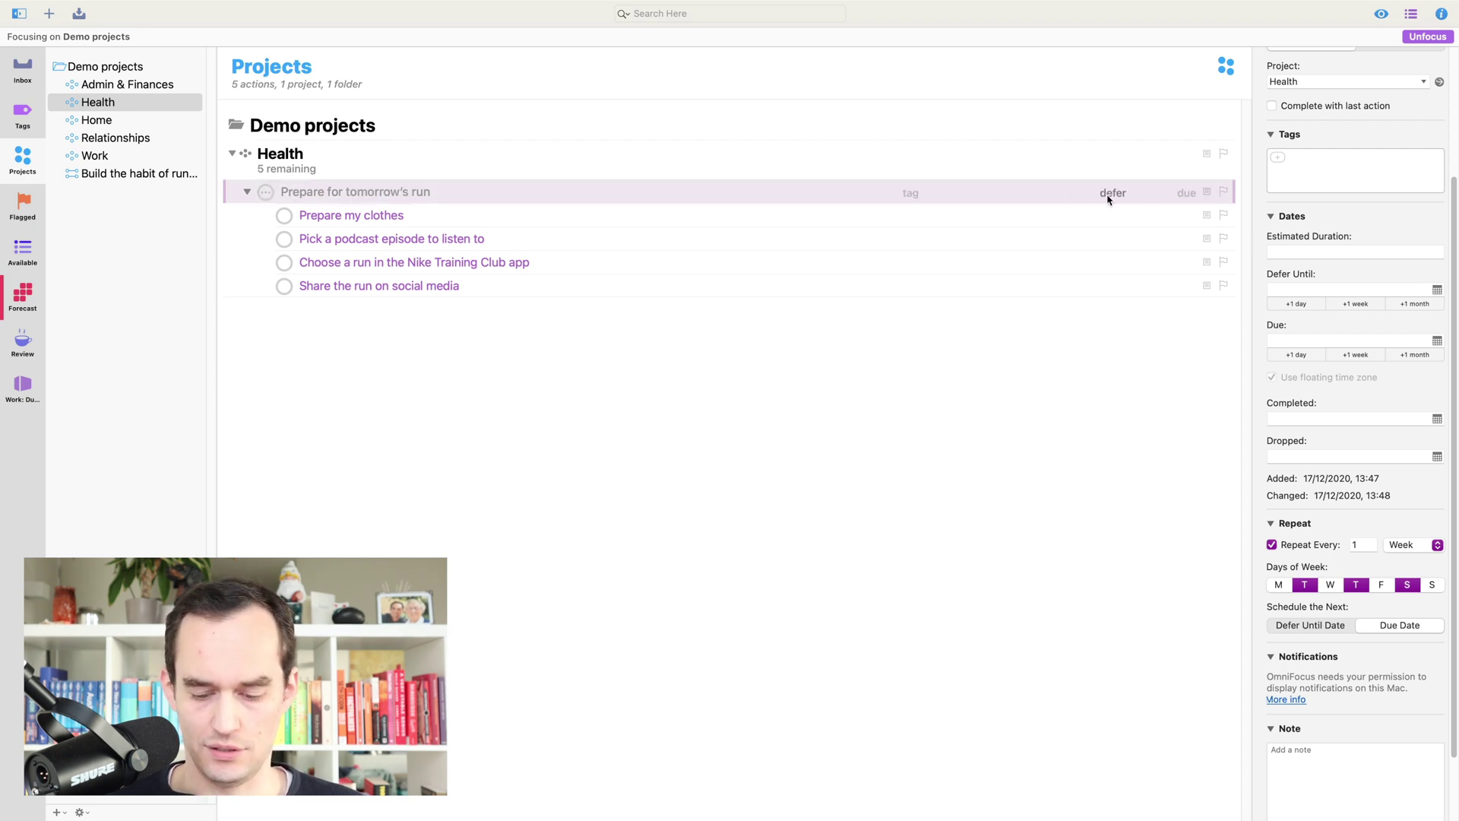
left_click(1108, 196)
- Defer Prepare for tomorrow's run to Monday 21/12/2020 and make it due Tuesday 22/12/2020
type("monday")
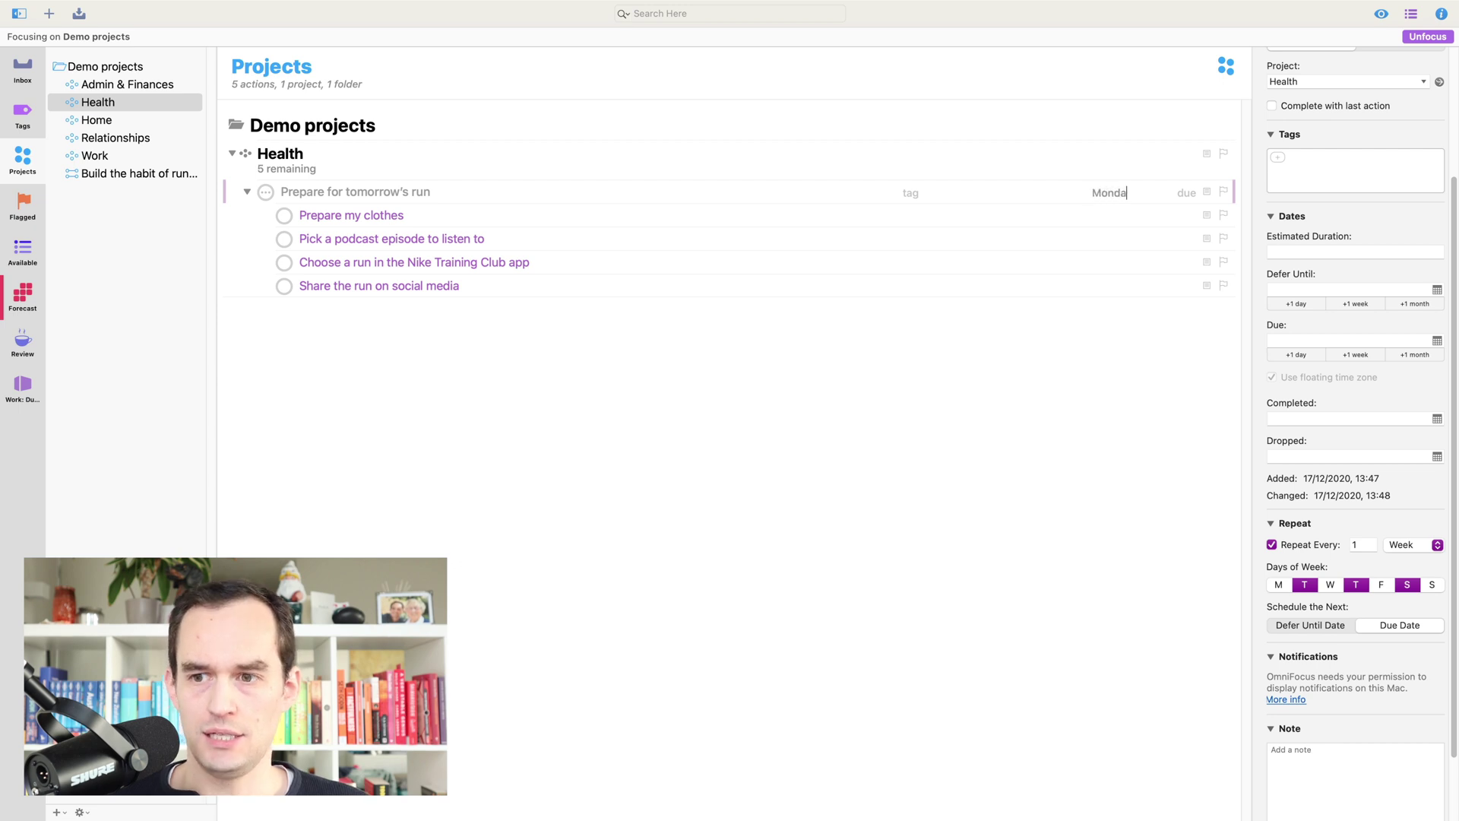
key("Return")
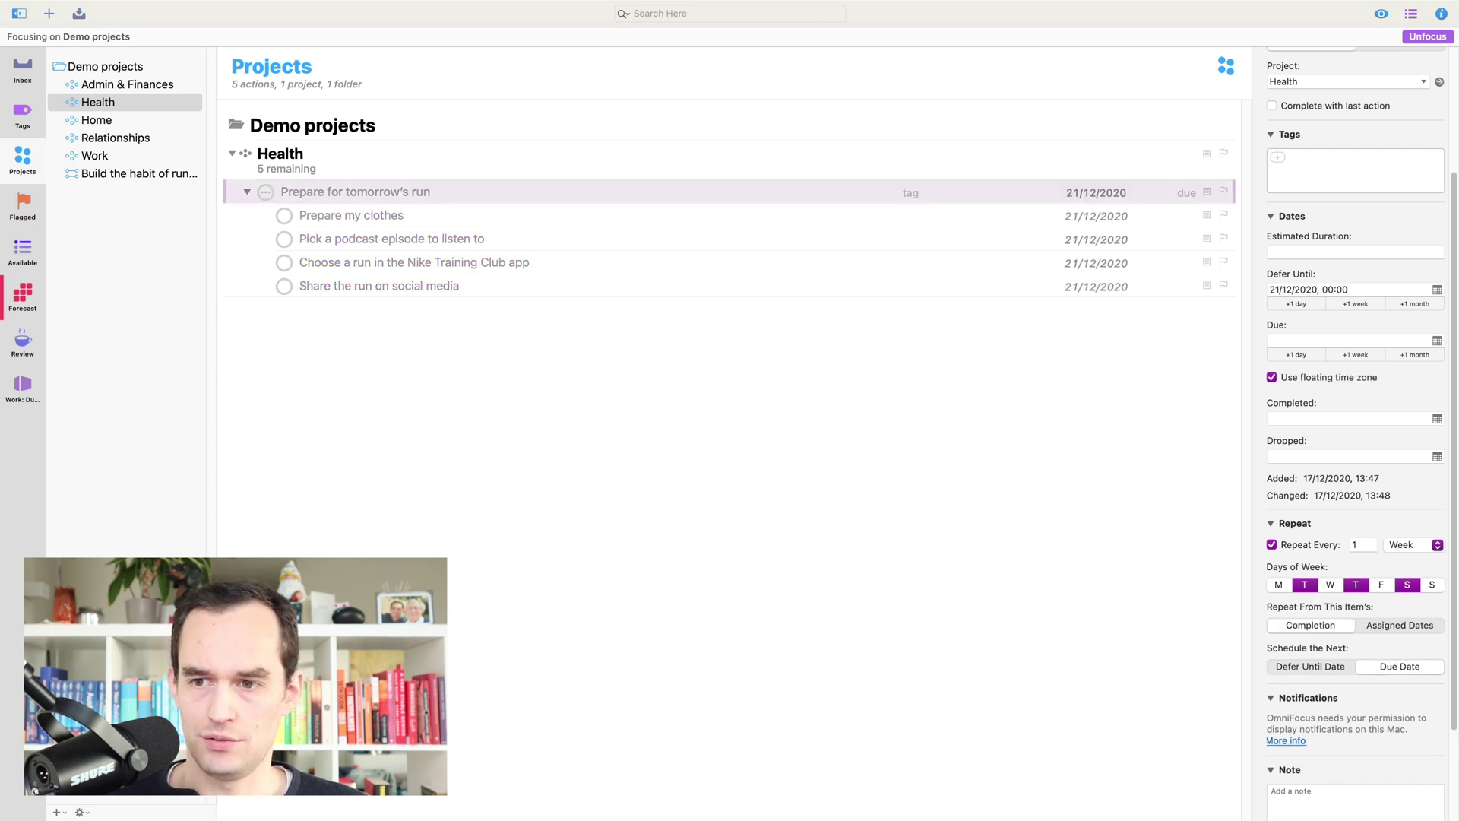
left_click(1186, 192)
type("Tuesday")
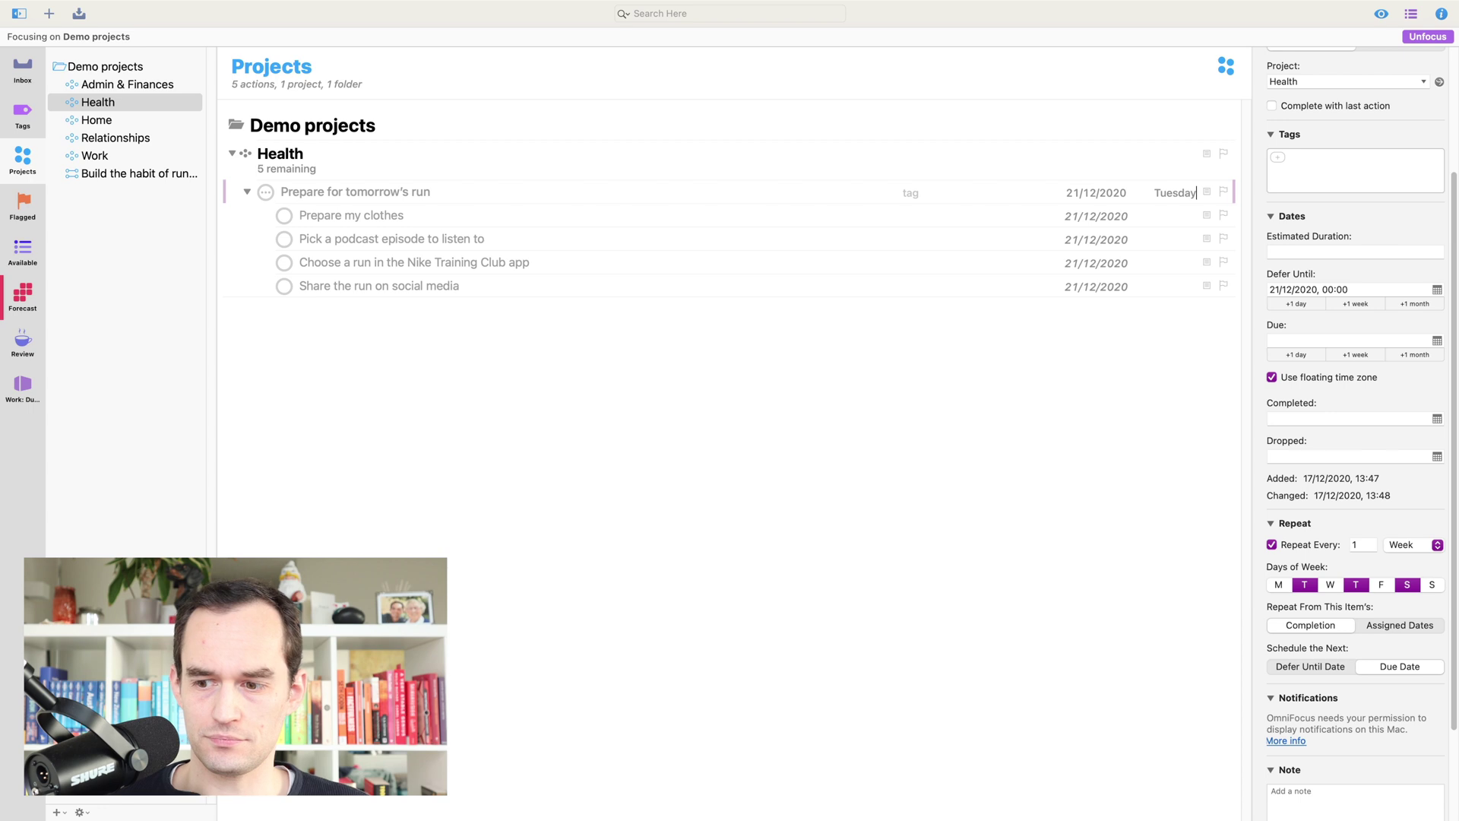
key("Return")
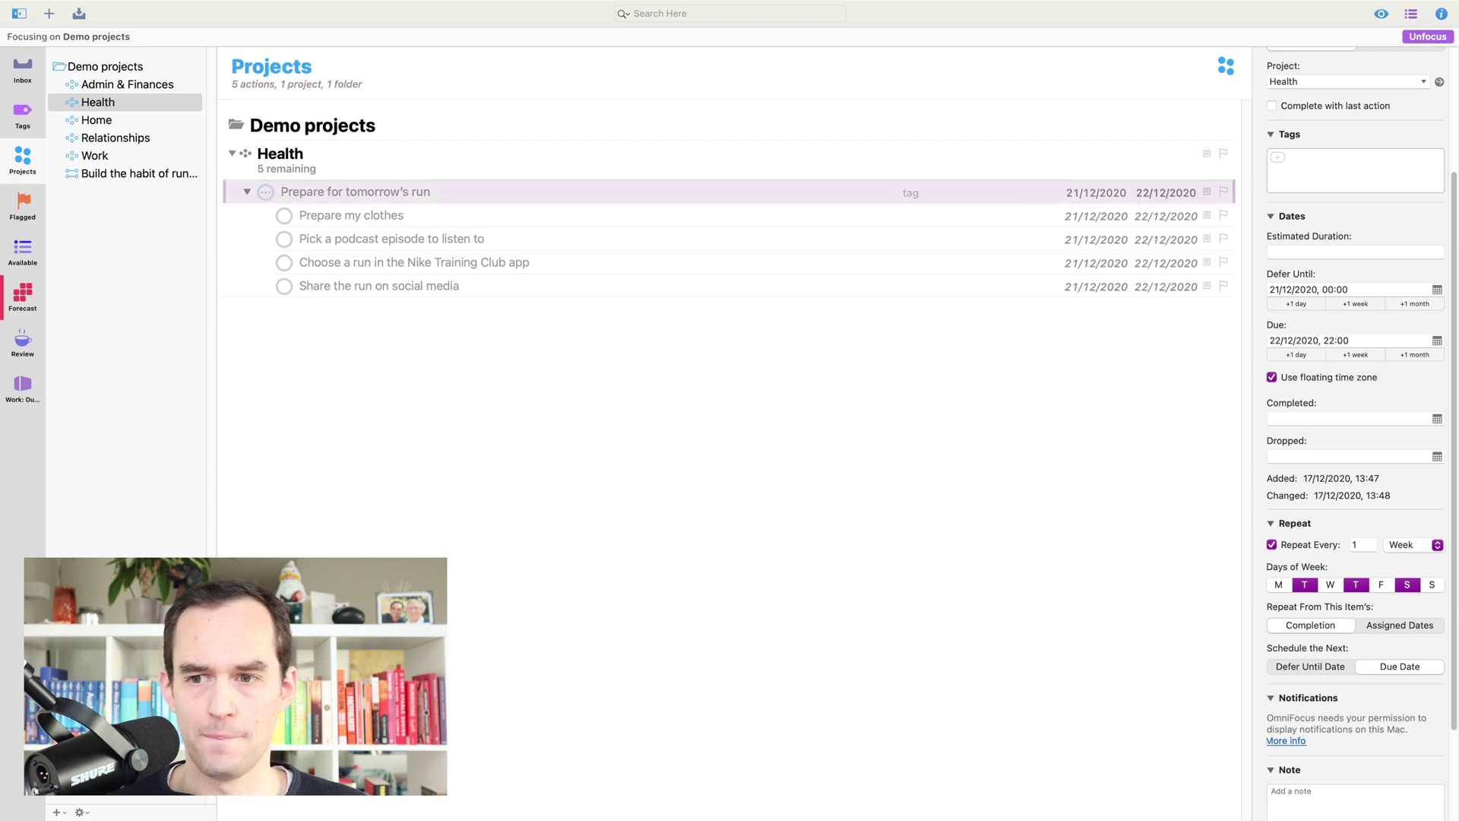
- Select the run-prep task and its four sub-actions and tag all five Next
left_click(878, 402)
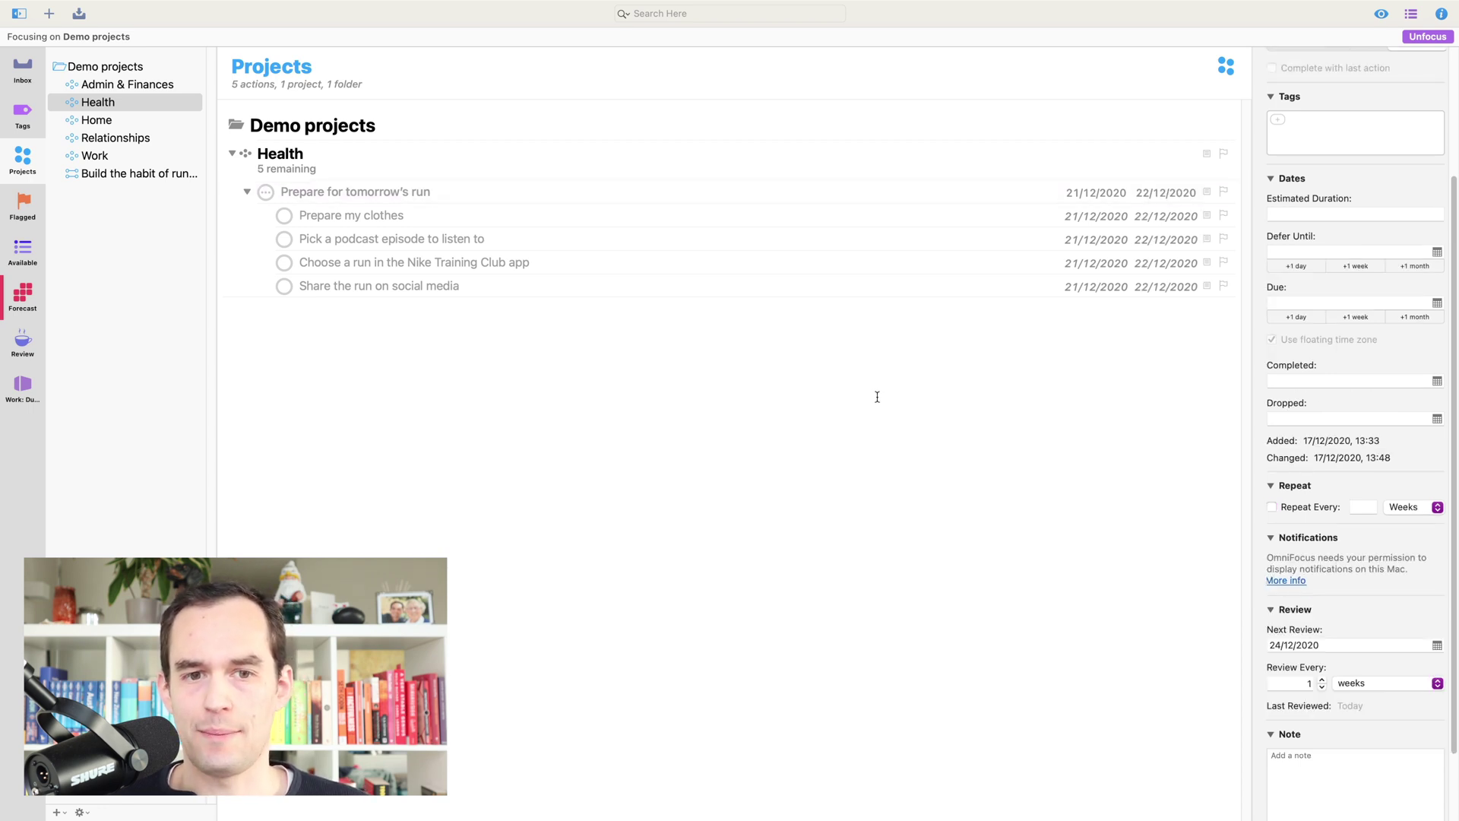
left_click(580, 189)
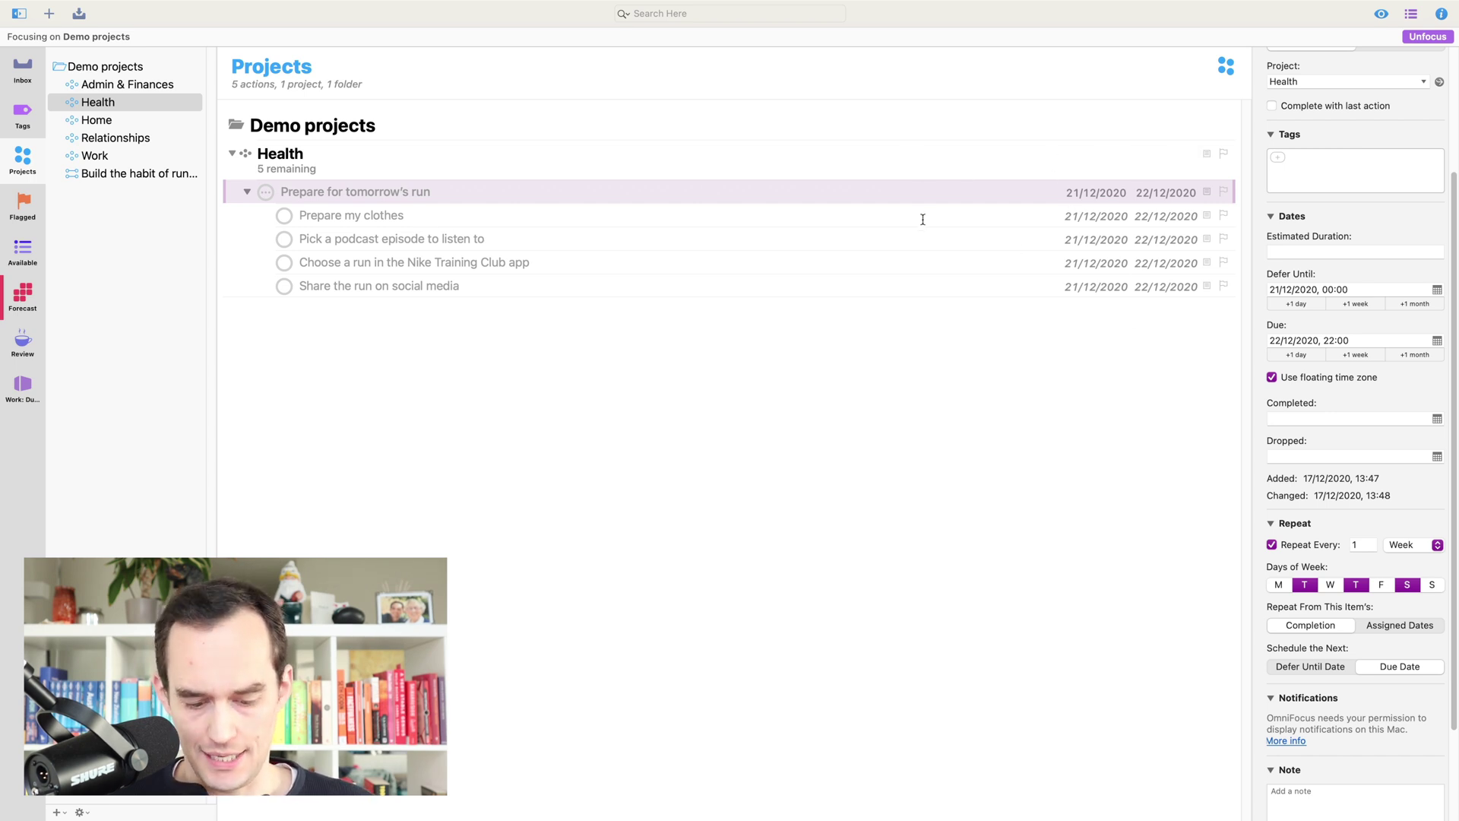
key("super+a")
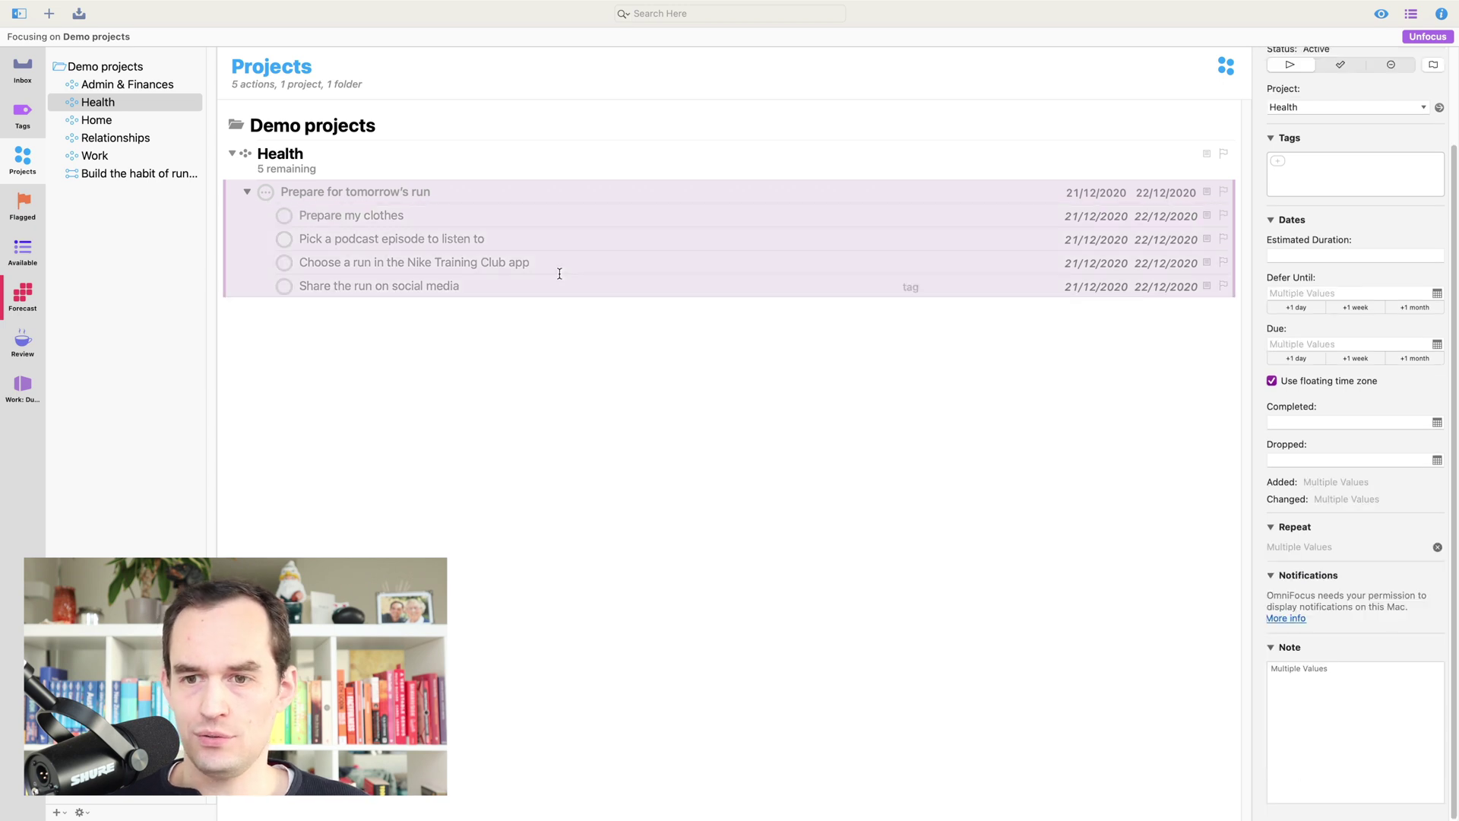
key("Return")
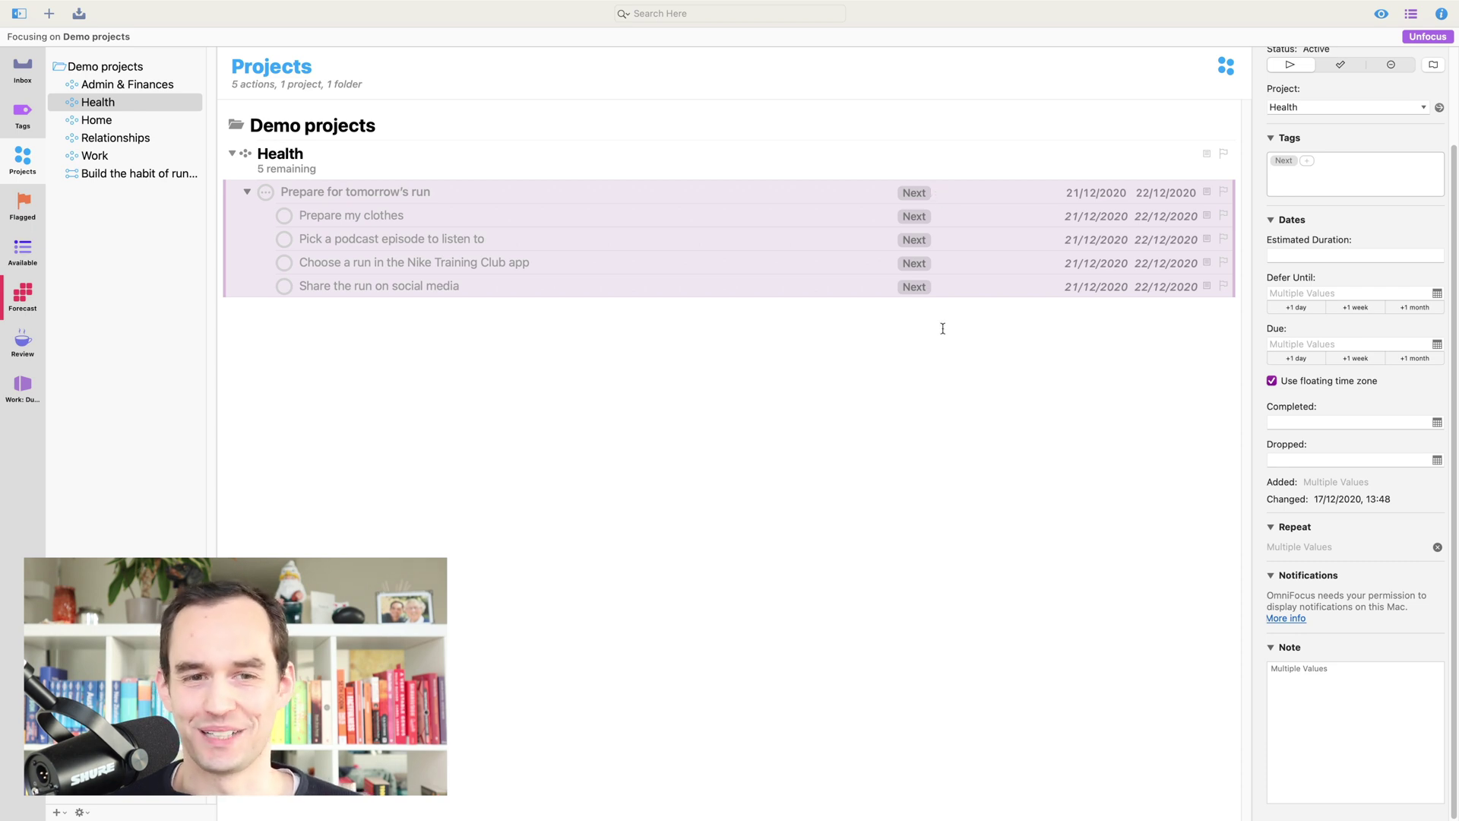
- Tick off Prepare for tomorrow's run and select its new repeat, deferred 23/12/2020, due 24/12/2020
left_click(936, 361)
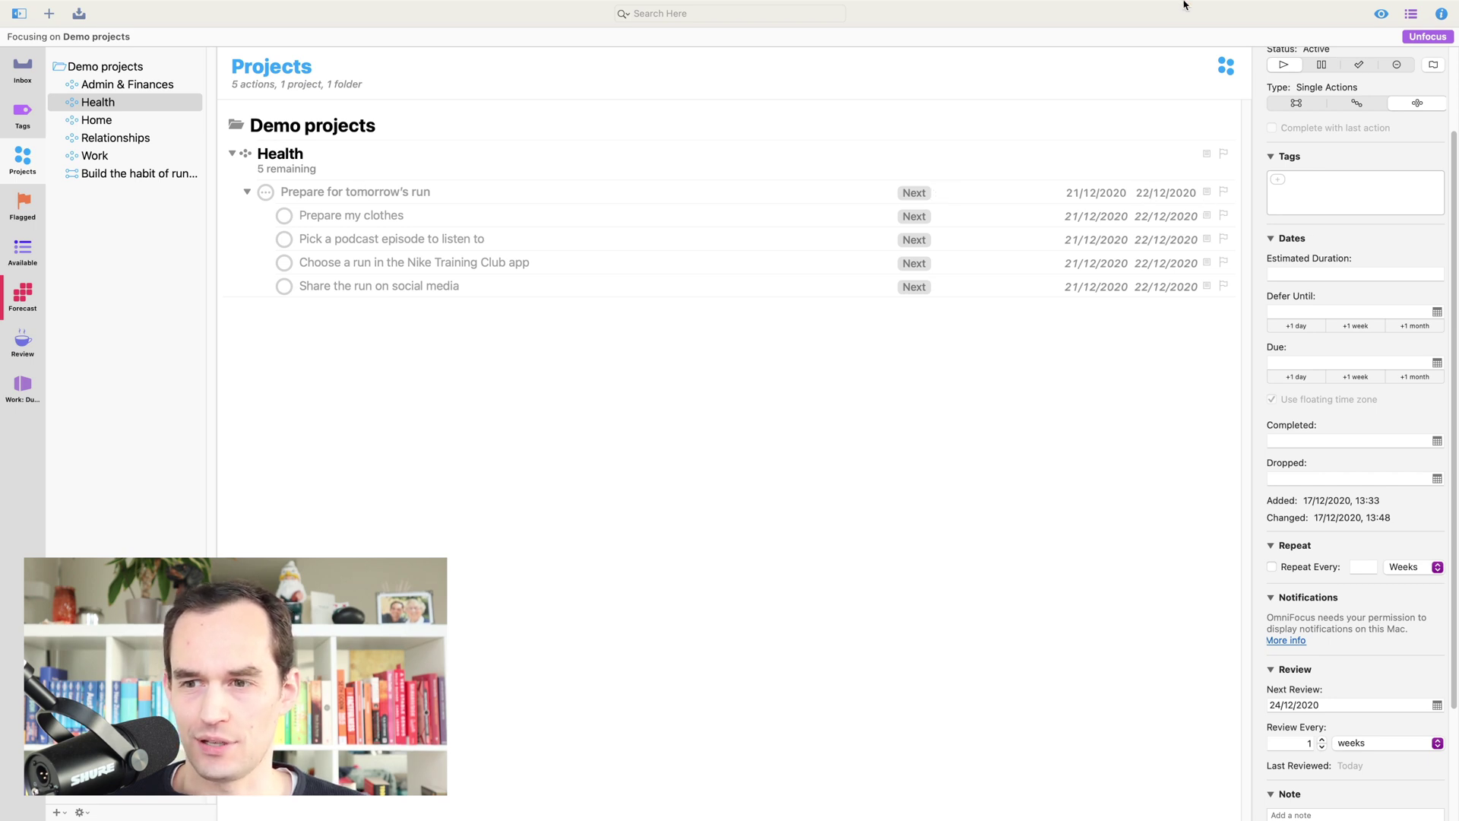
left_click(266, 193)
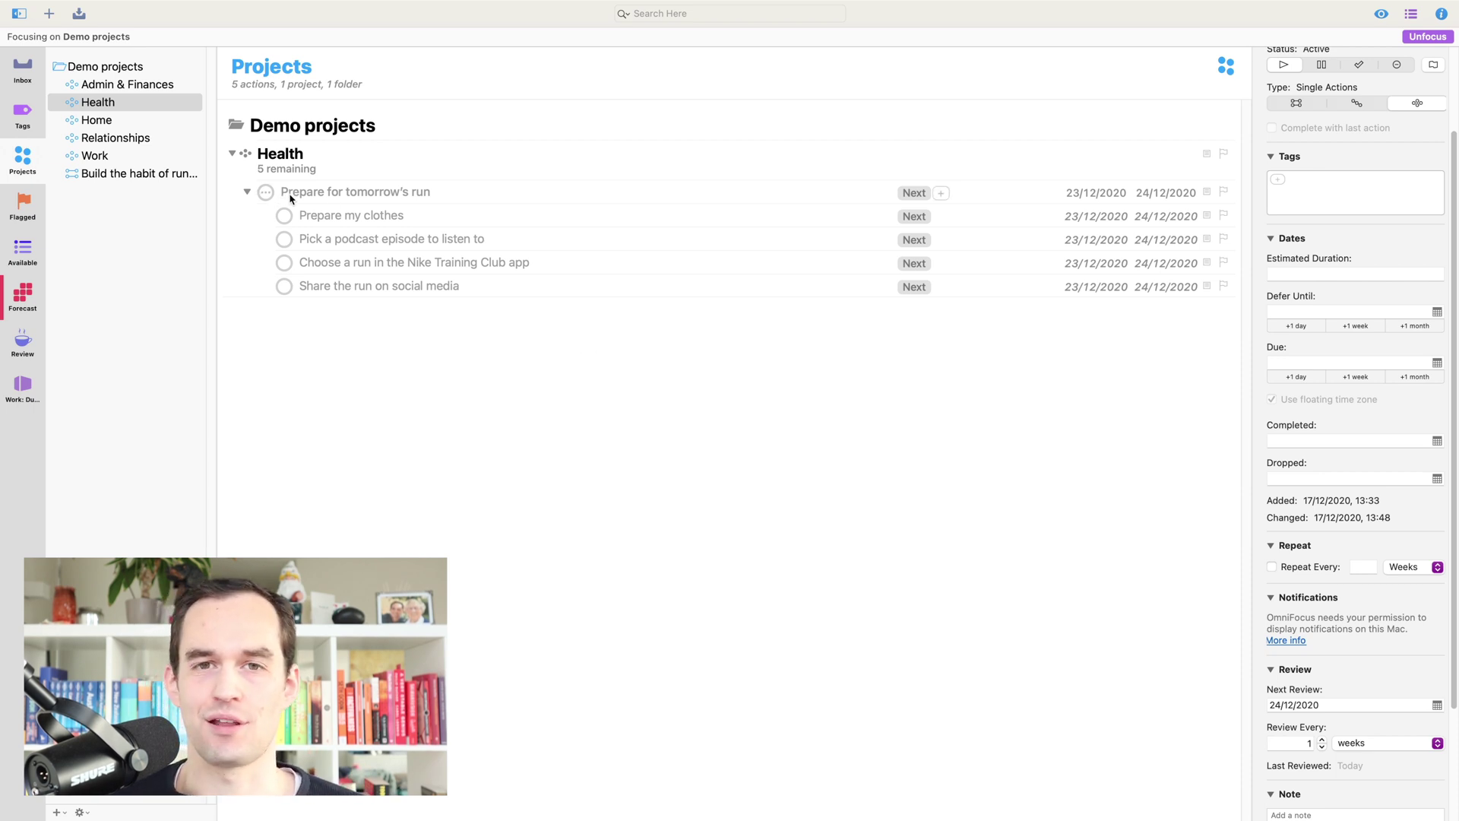
left_click(334, 199)
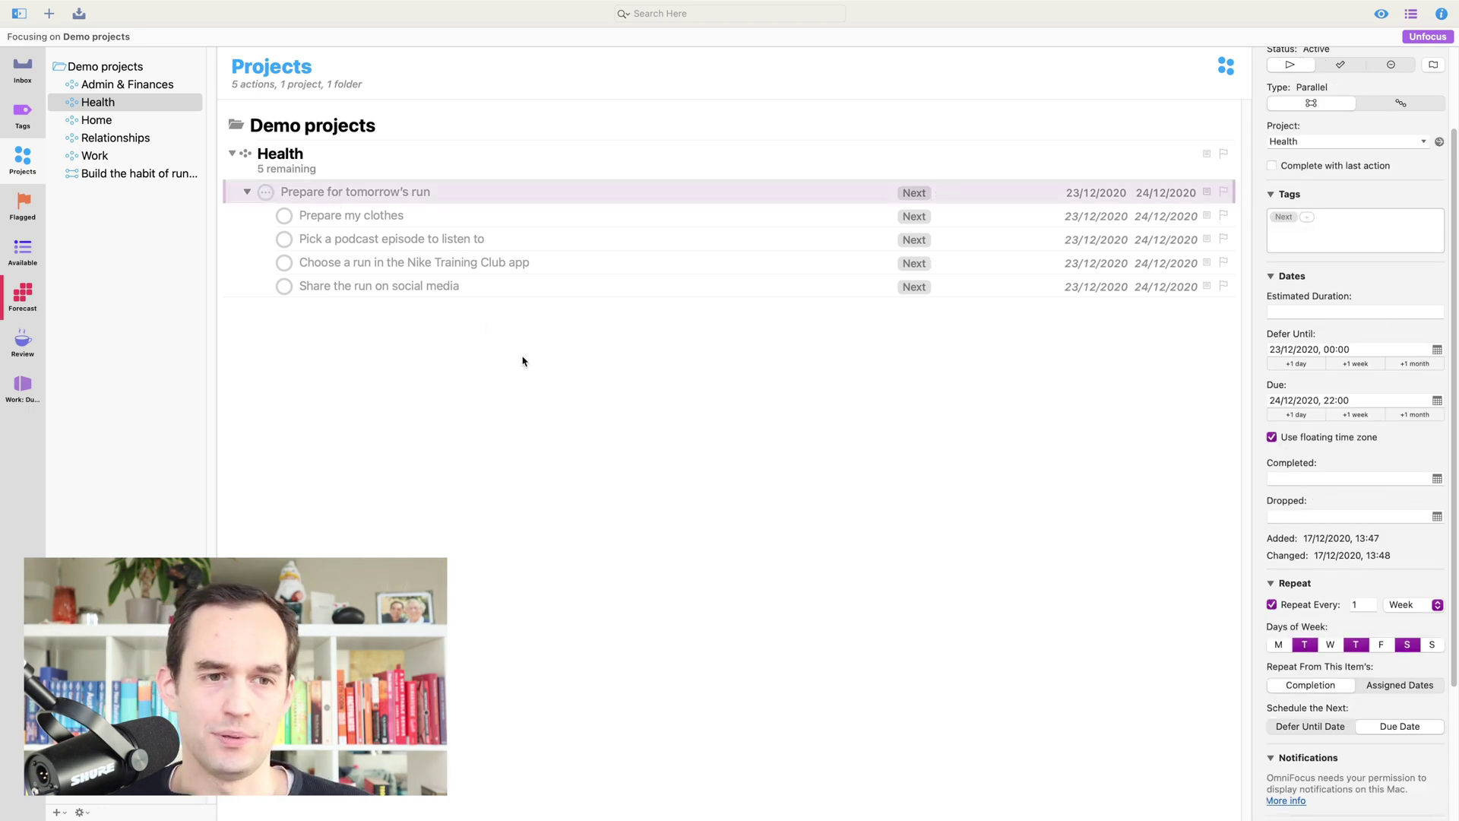
- Look over the running-habit project and the Health project's Prepare for tomorrow's run group
left_click(149, 174)
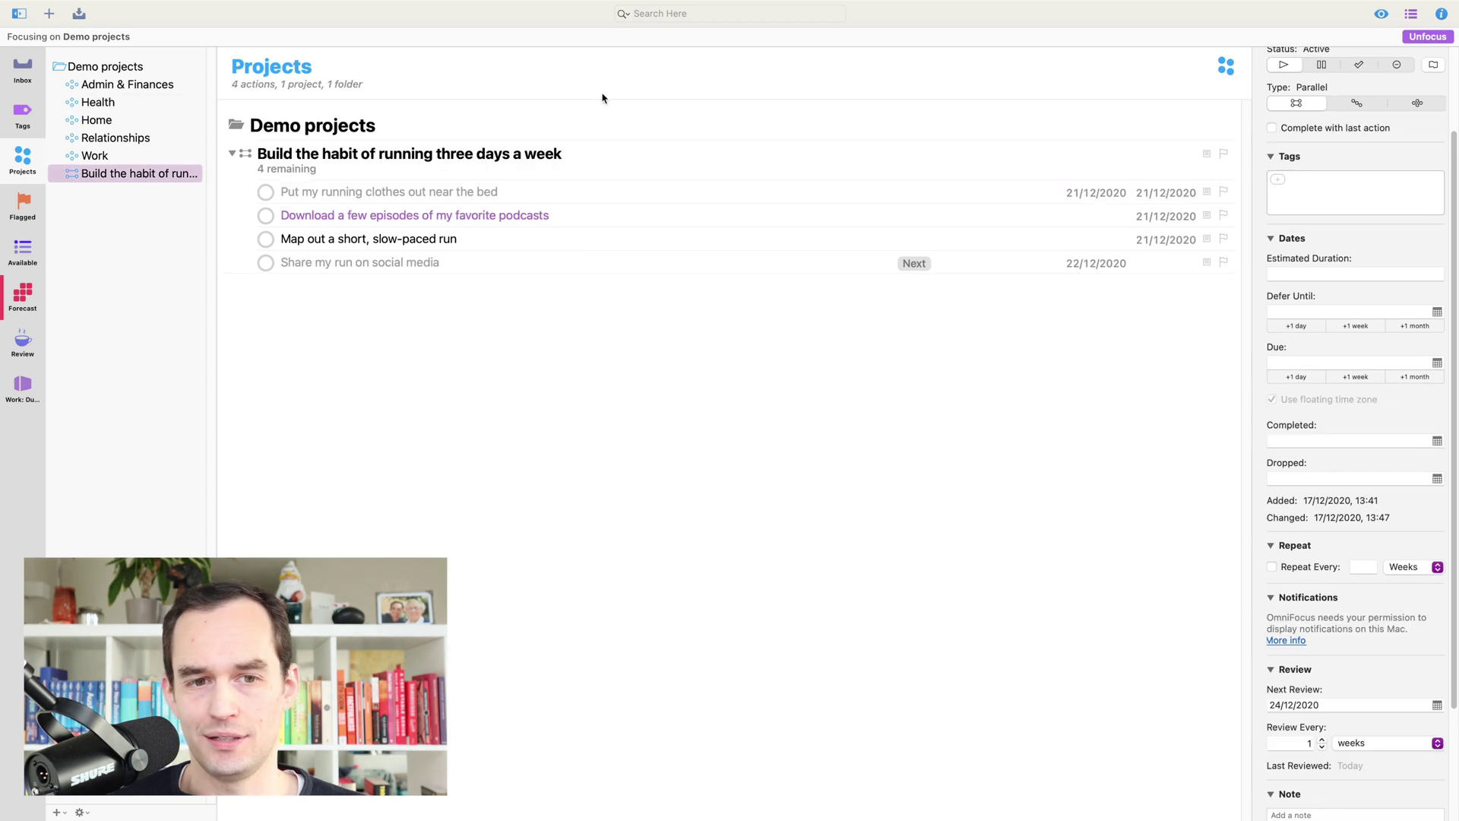
left_click(511, 156)
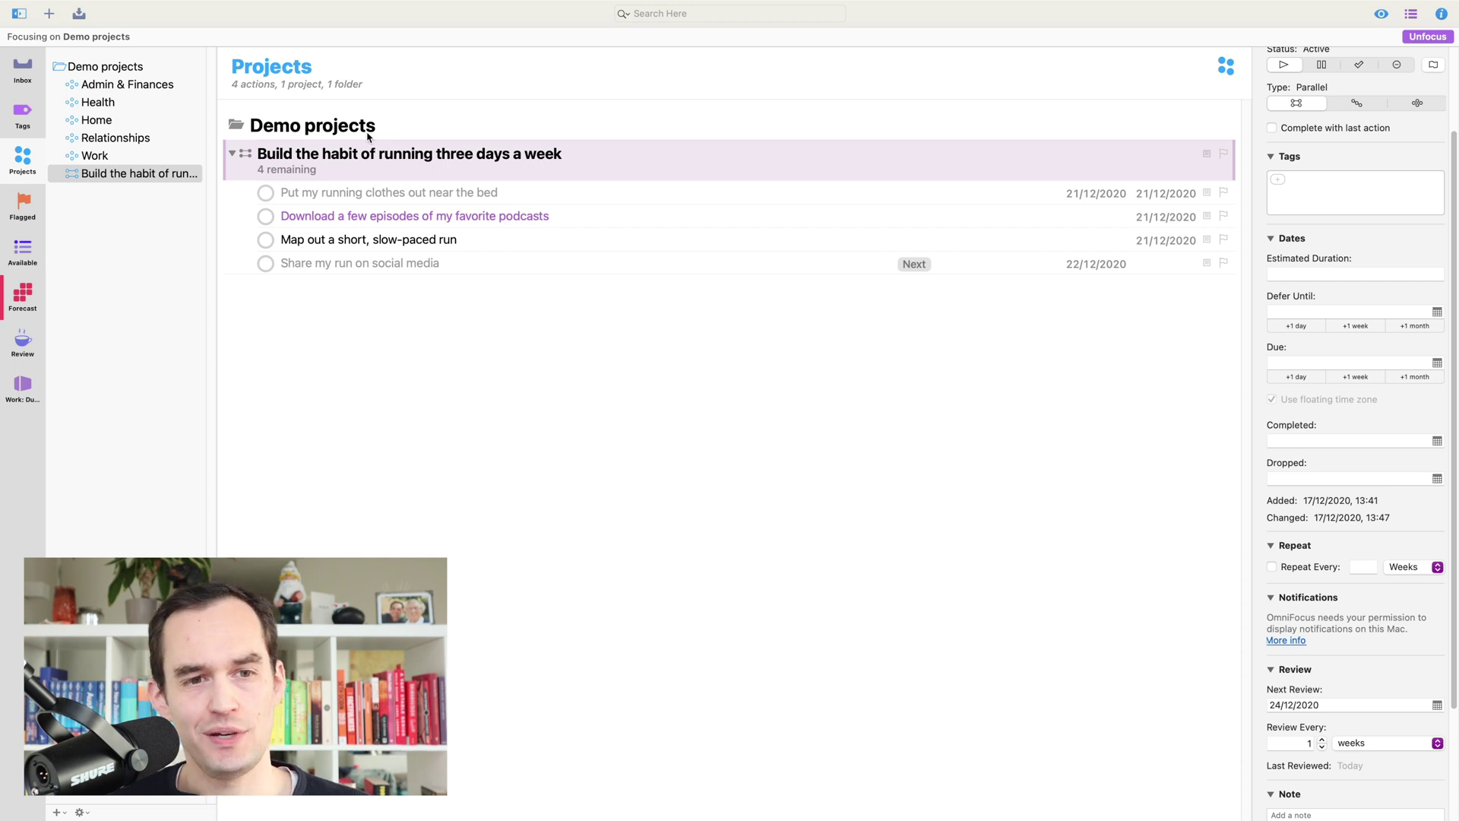
left_click(141, 102)
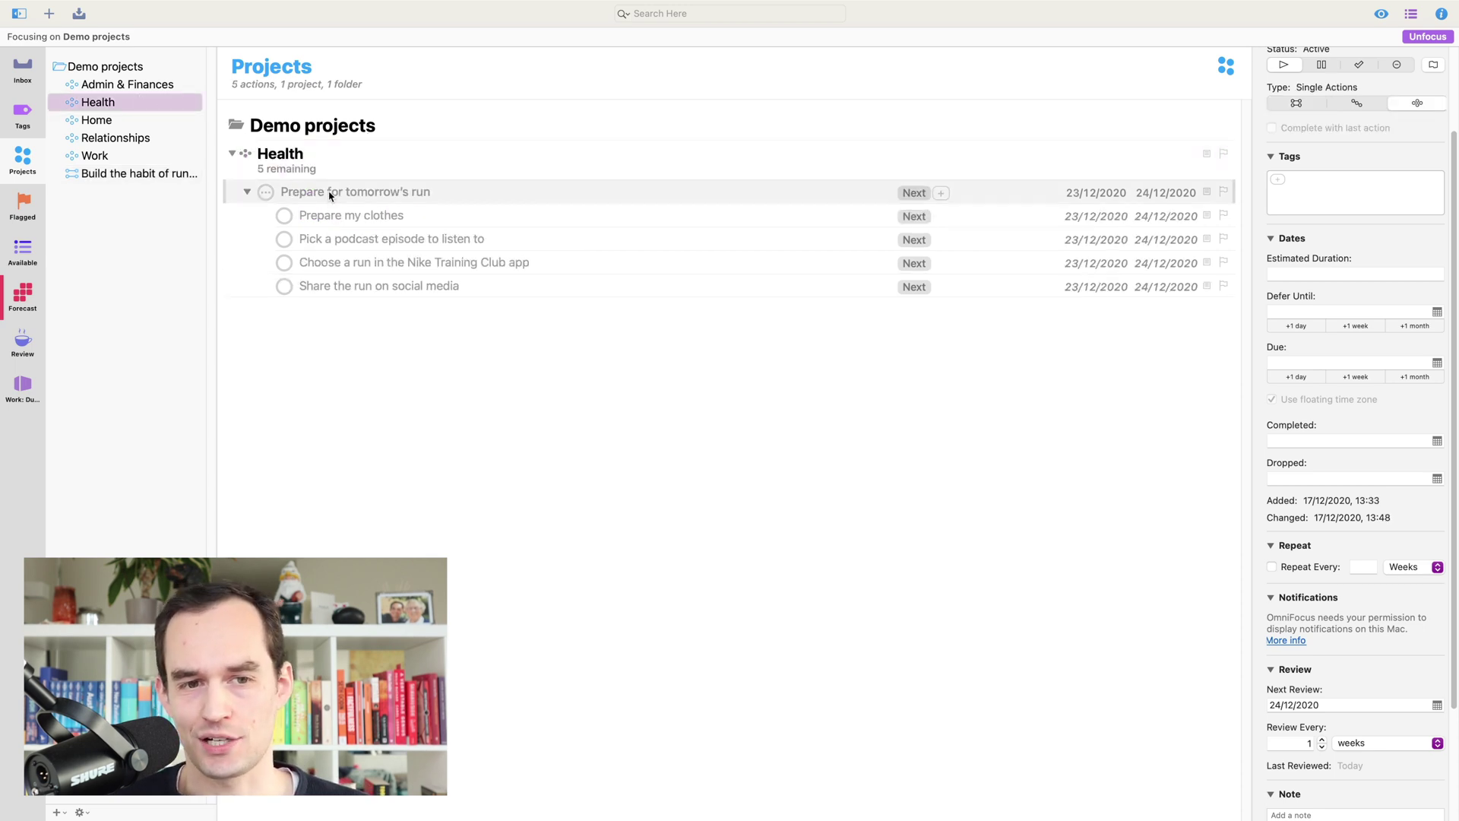
left_click(329, 195)
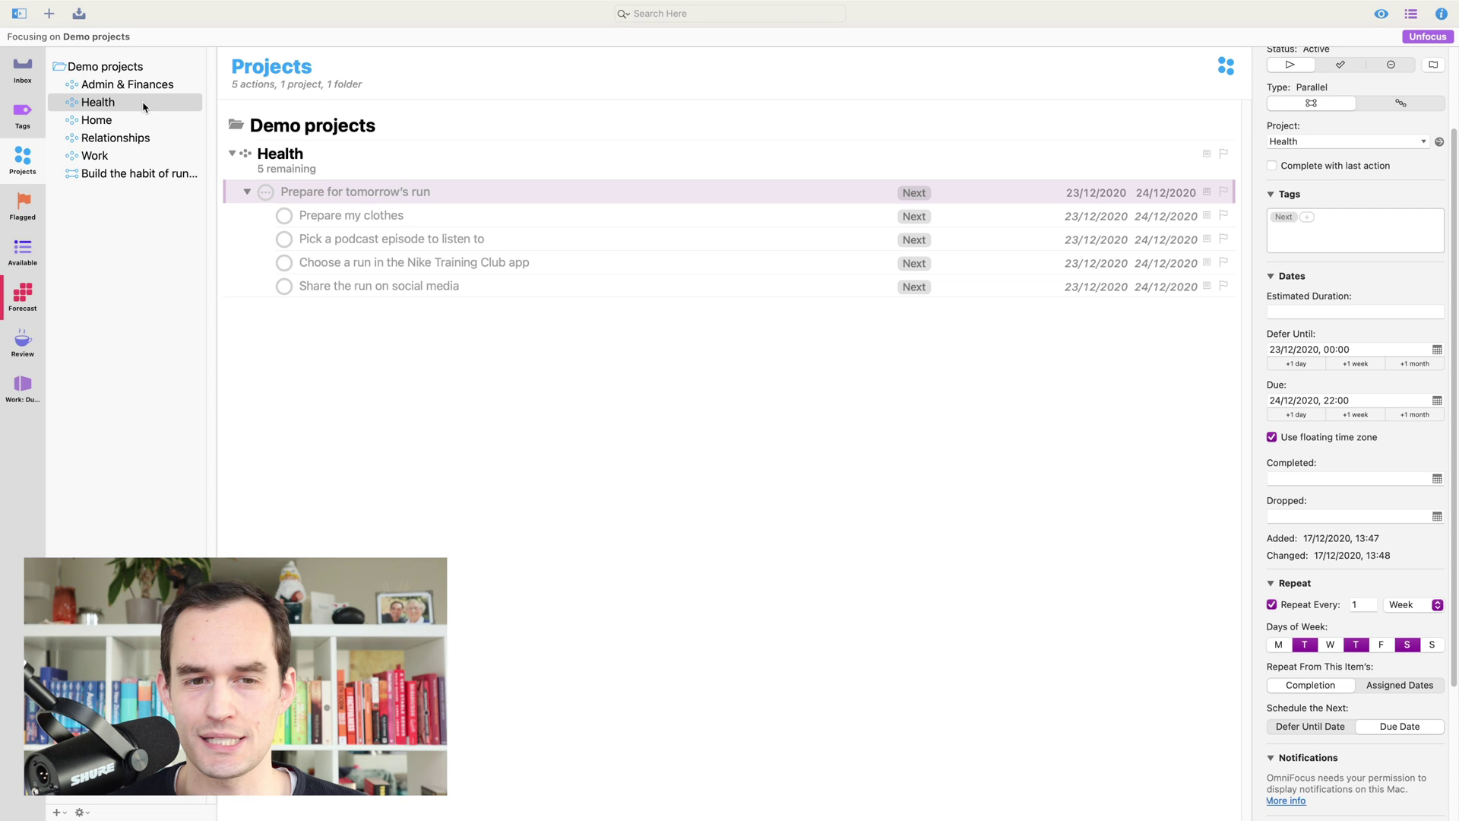
- Rename the running-habit project to 'Go on my first run'
left_click(137, 175)
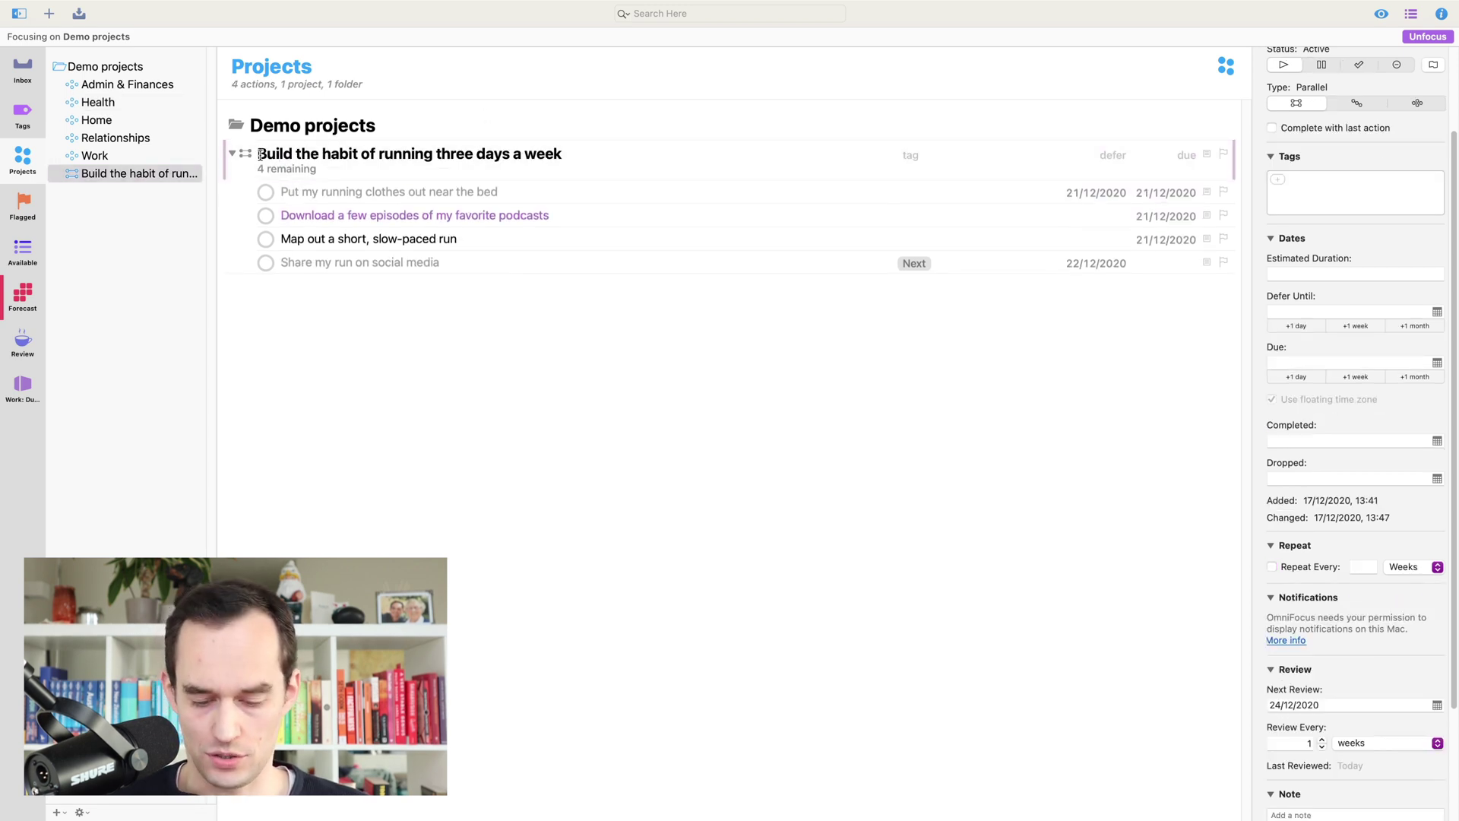
left_click_drag(259, 154, 611, 158)
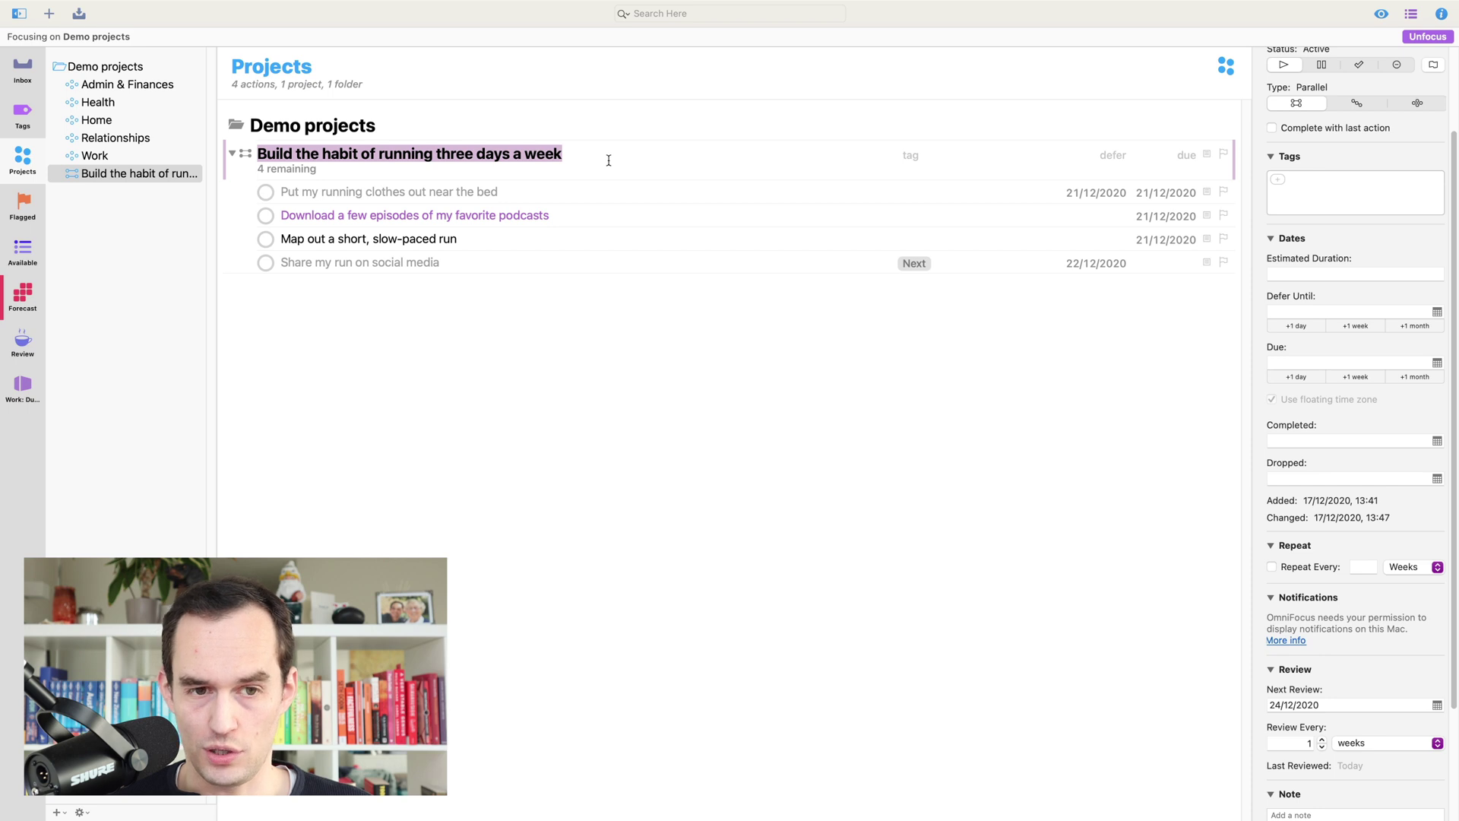
type("Go on my first run")
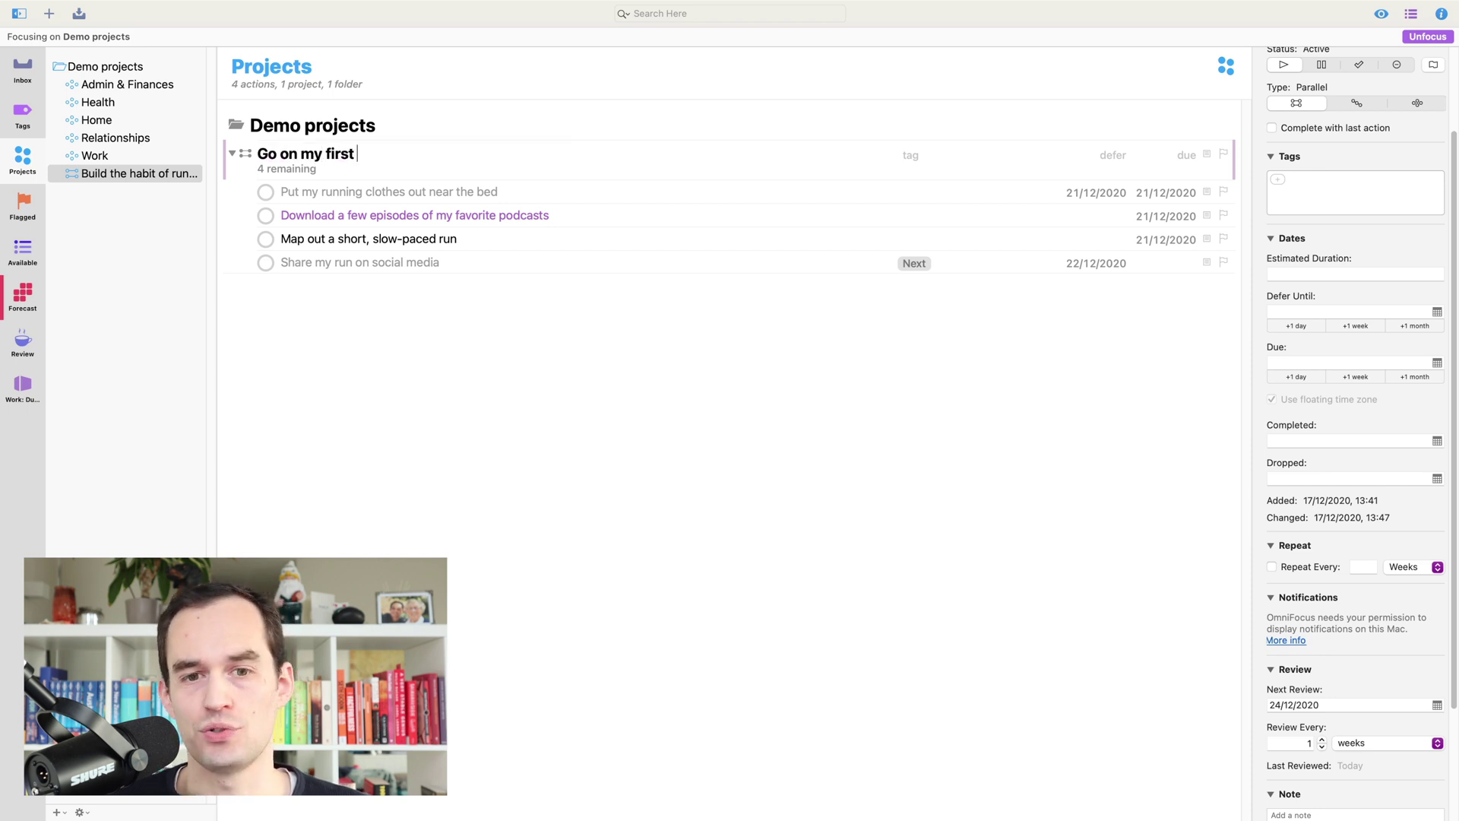
key("Return")
- Set Go on my first run's status to Completed and return to the Health project
key("Down")
key("Down")
key("Down")
key("Down")
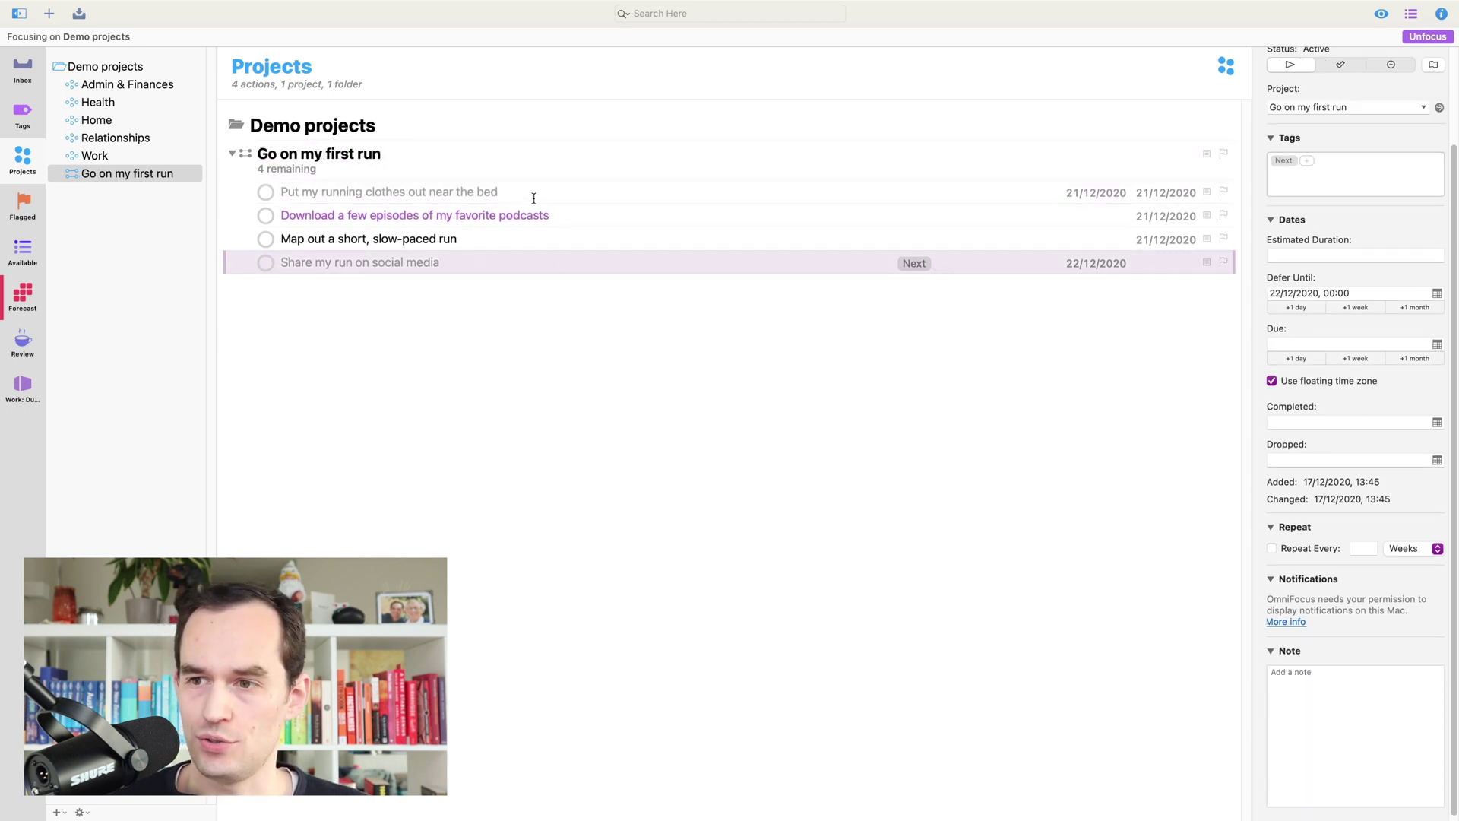
left_click(461, 157)
scroll(1307, 152, "up", 3)
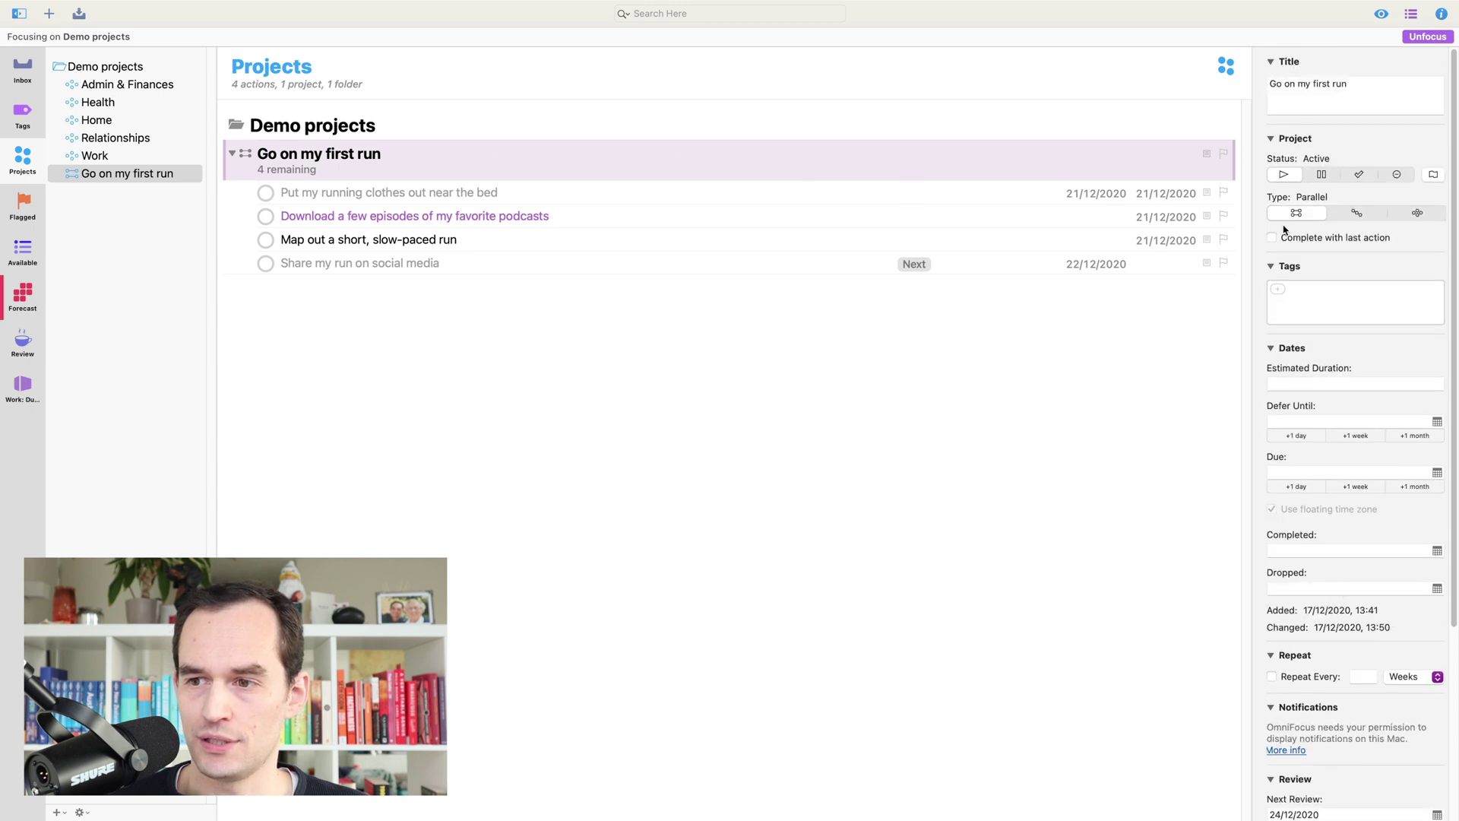
left_click(1358, 174)
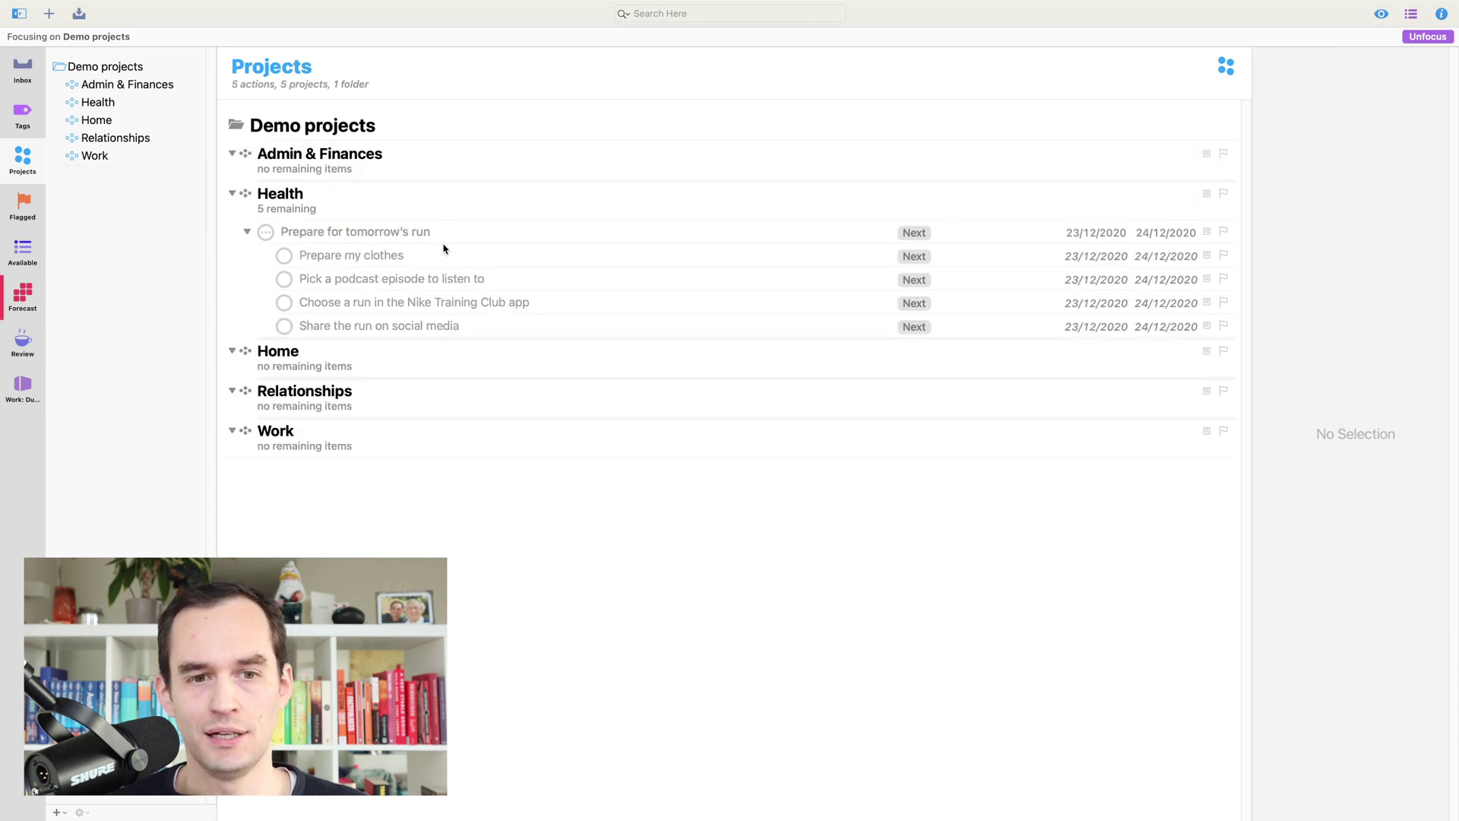
left_click(118, 104)
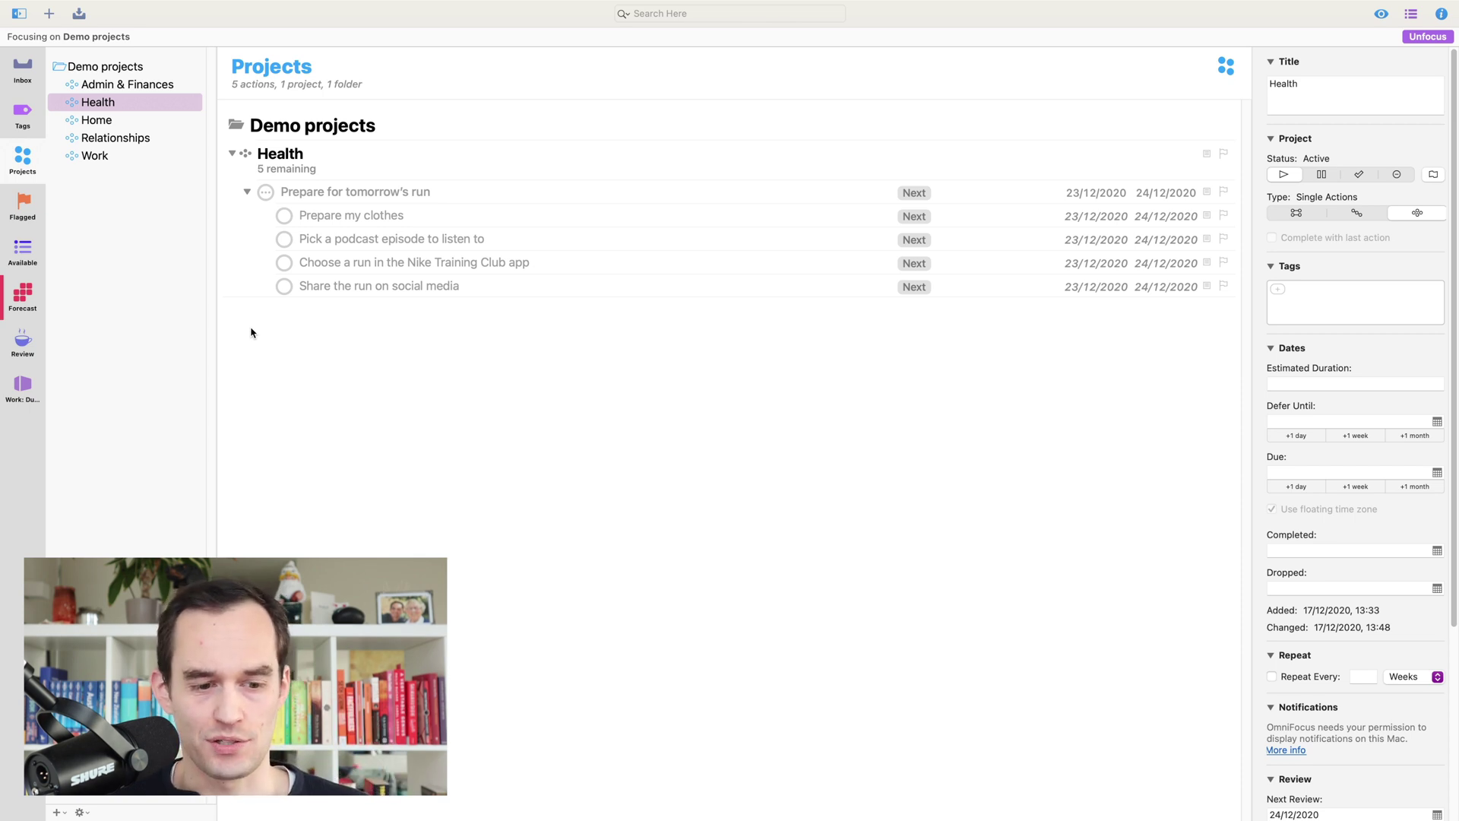
left_click(54, 814)
- Create a project below Work named 'Stop using my phone in bed at night' with one empty action
left_click(72, 803)
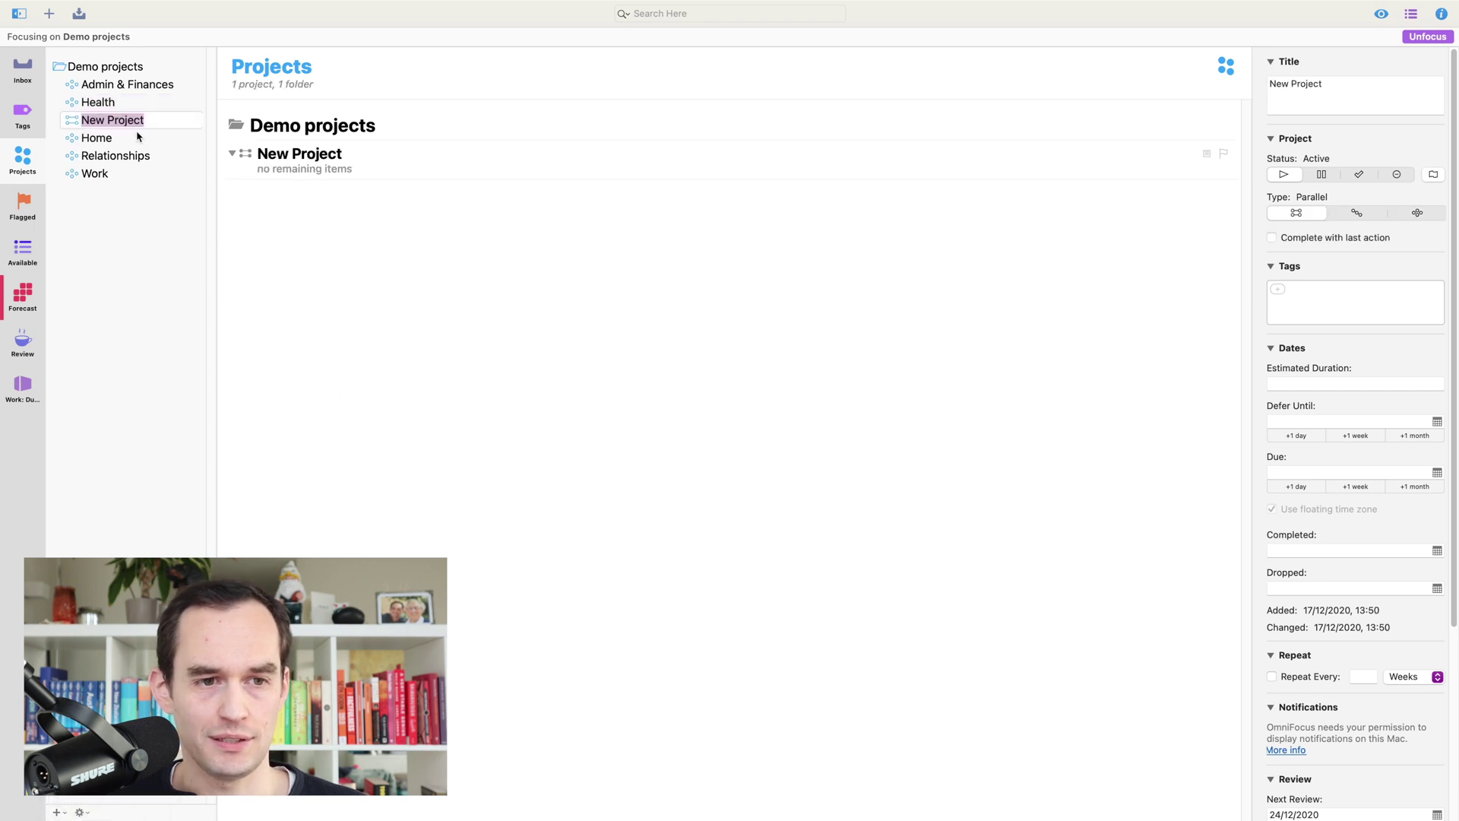
left_click_drag(156, 133, 124, 182)
left_click(299, 153)
type("Stop u")
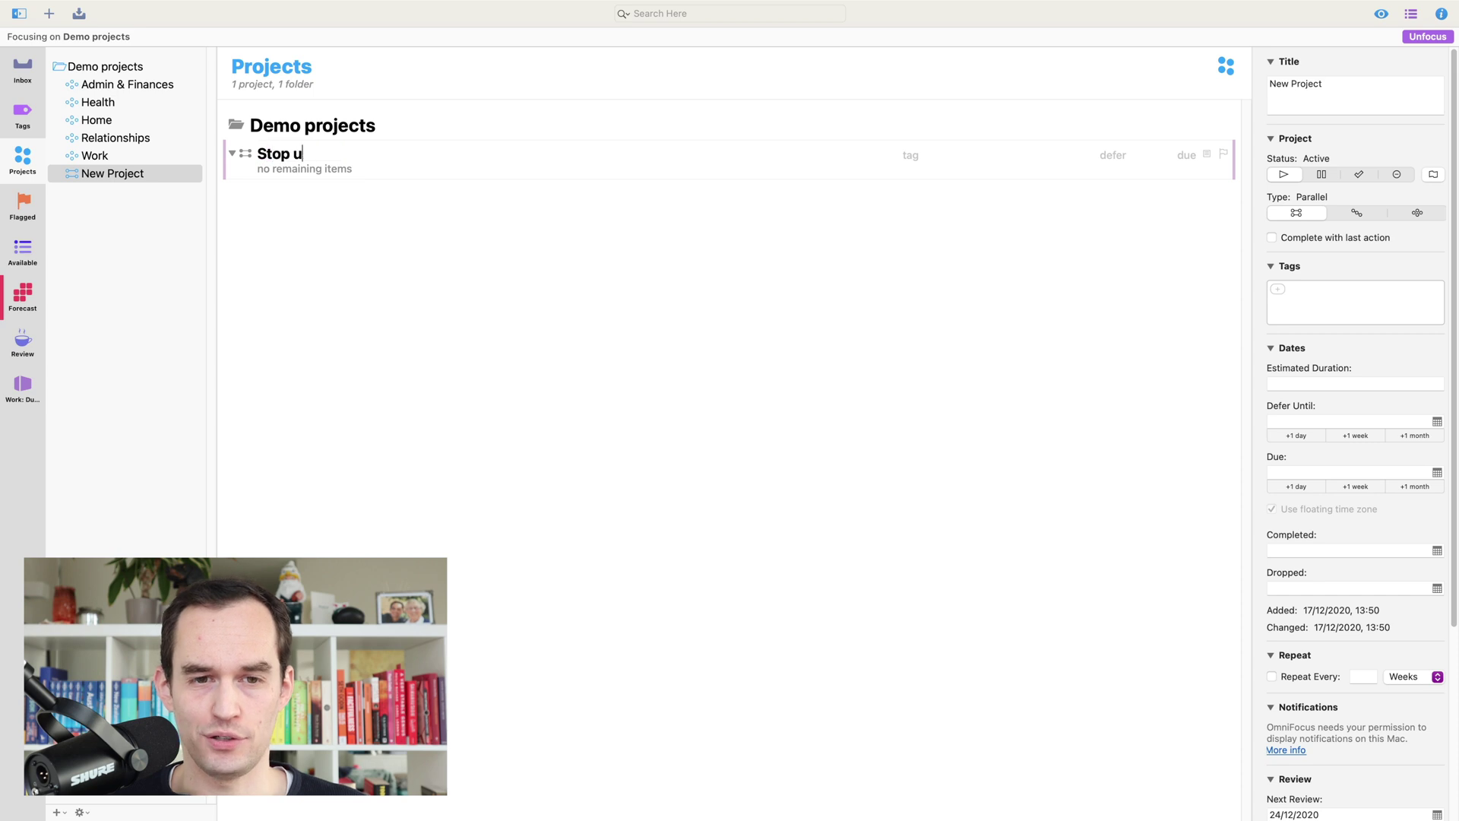
type("sing my phone in bed ")
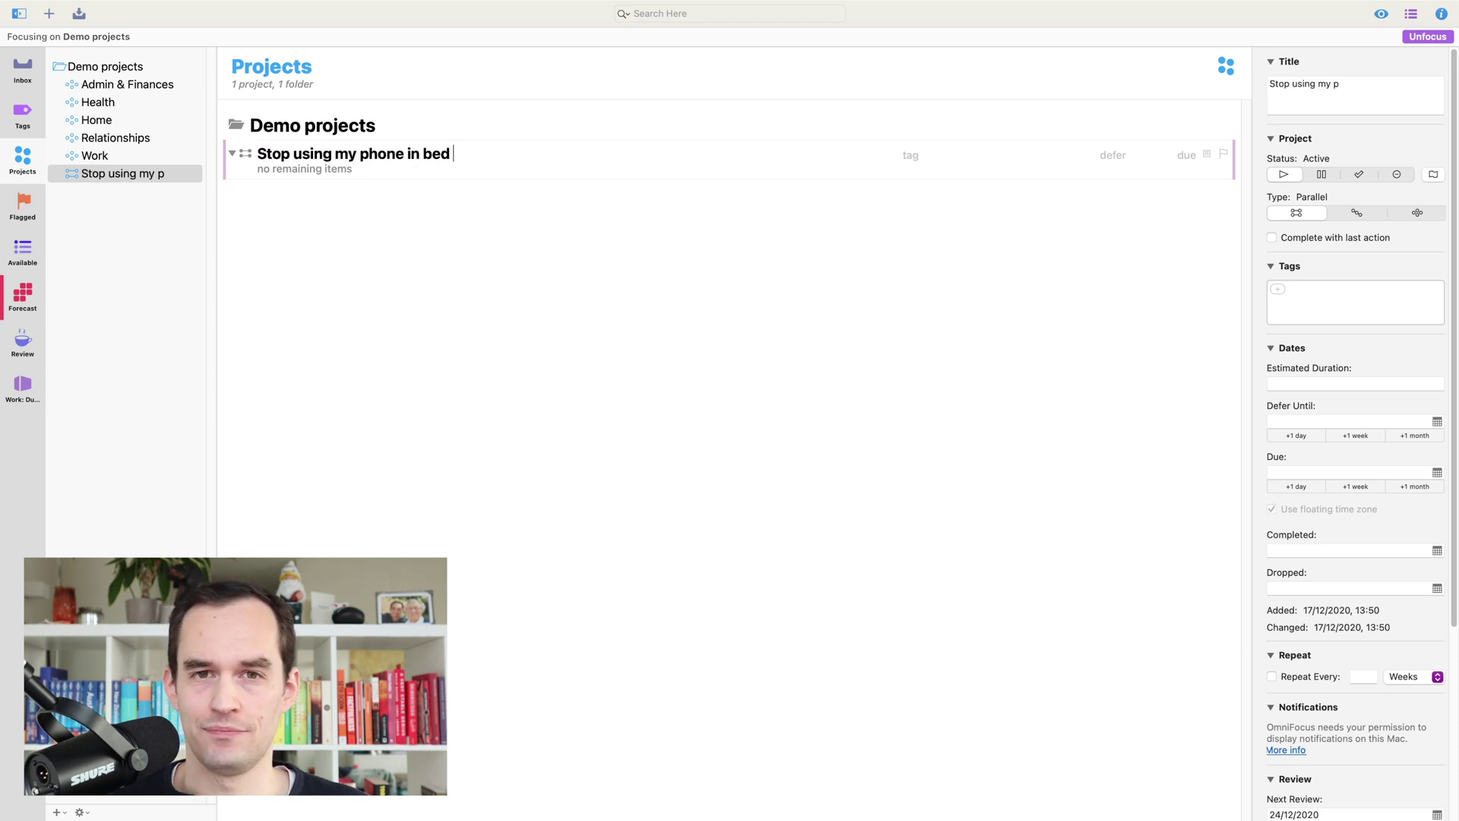
type("at night")
key("Return")
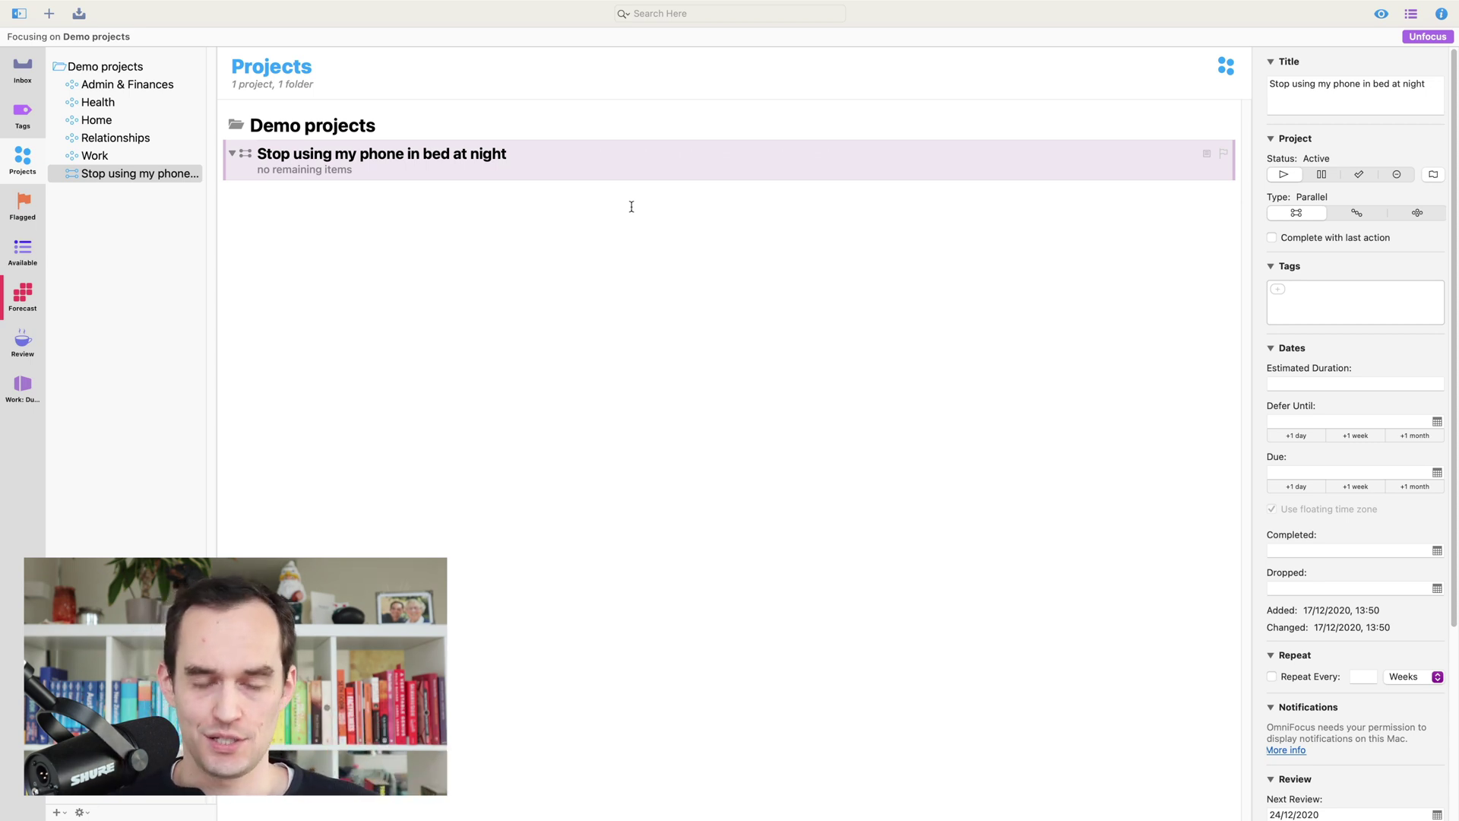
key("super+n")
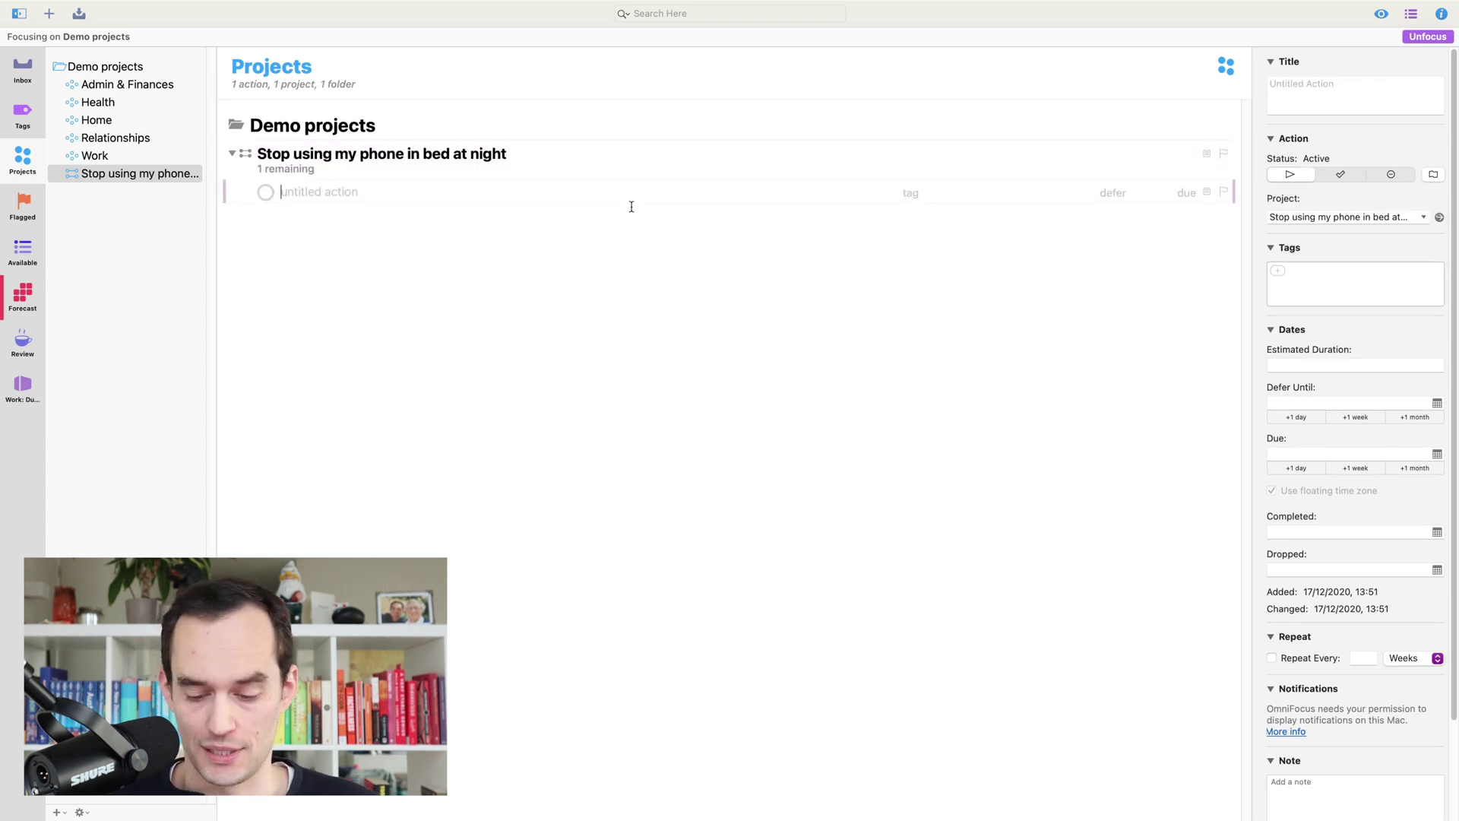
- Add the action 'Place my phone charger outside the bedroom' and bring up the habits tweet in Firefox
type("Place my ")
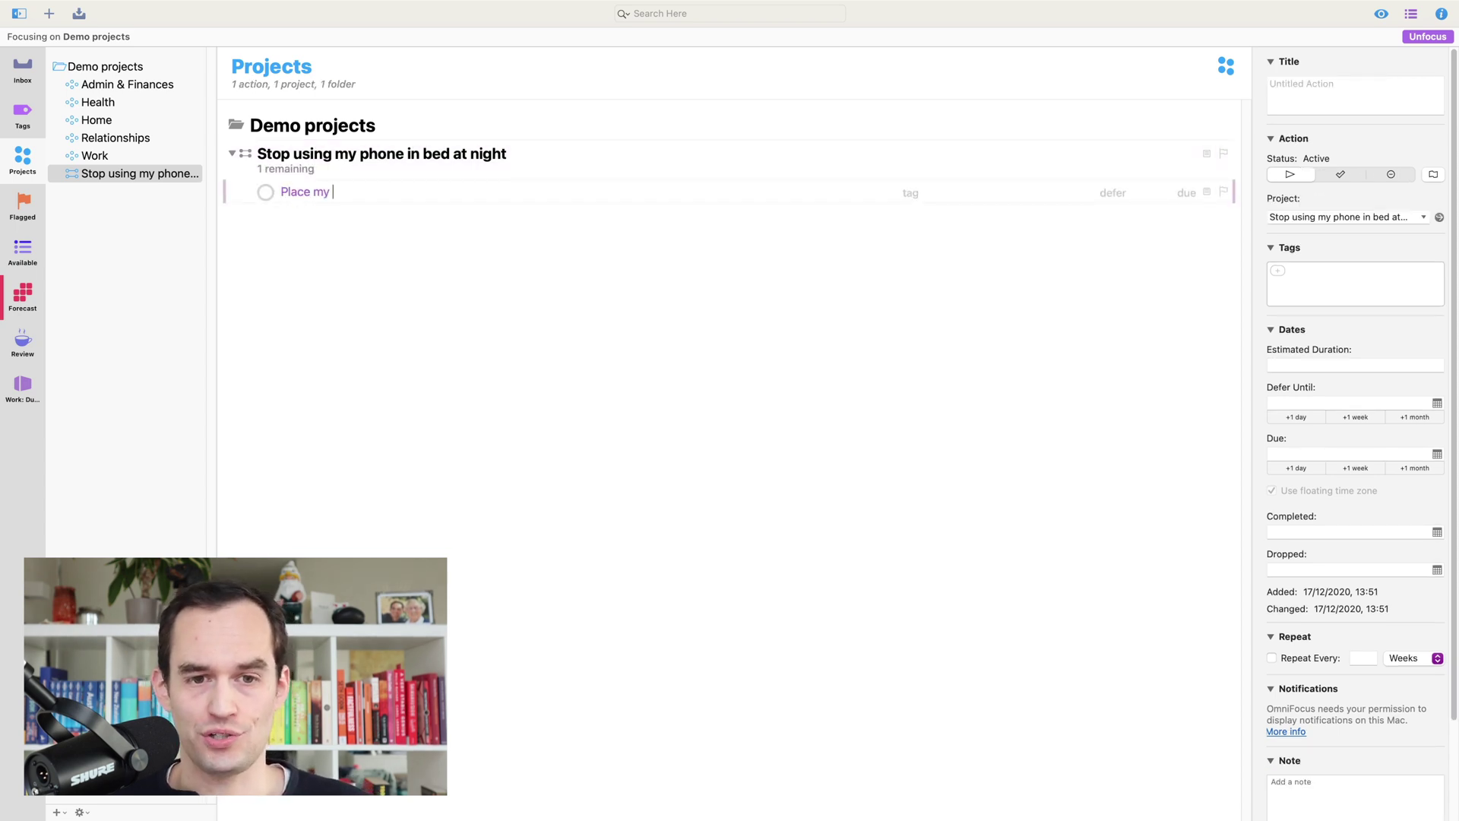
type("phone charger outside t")
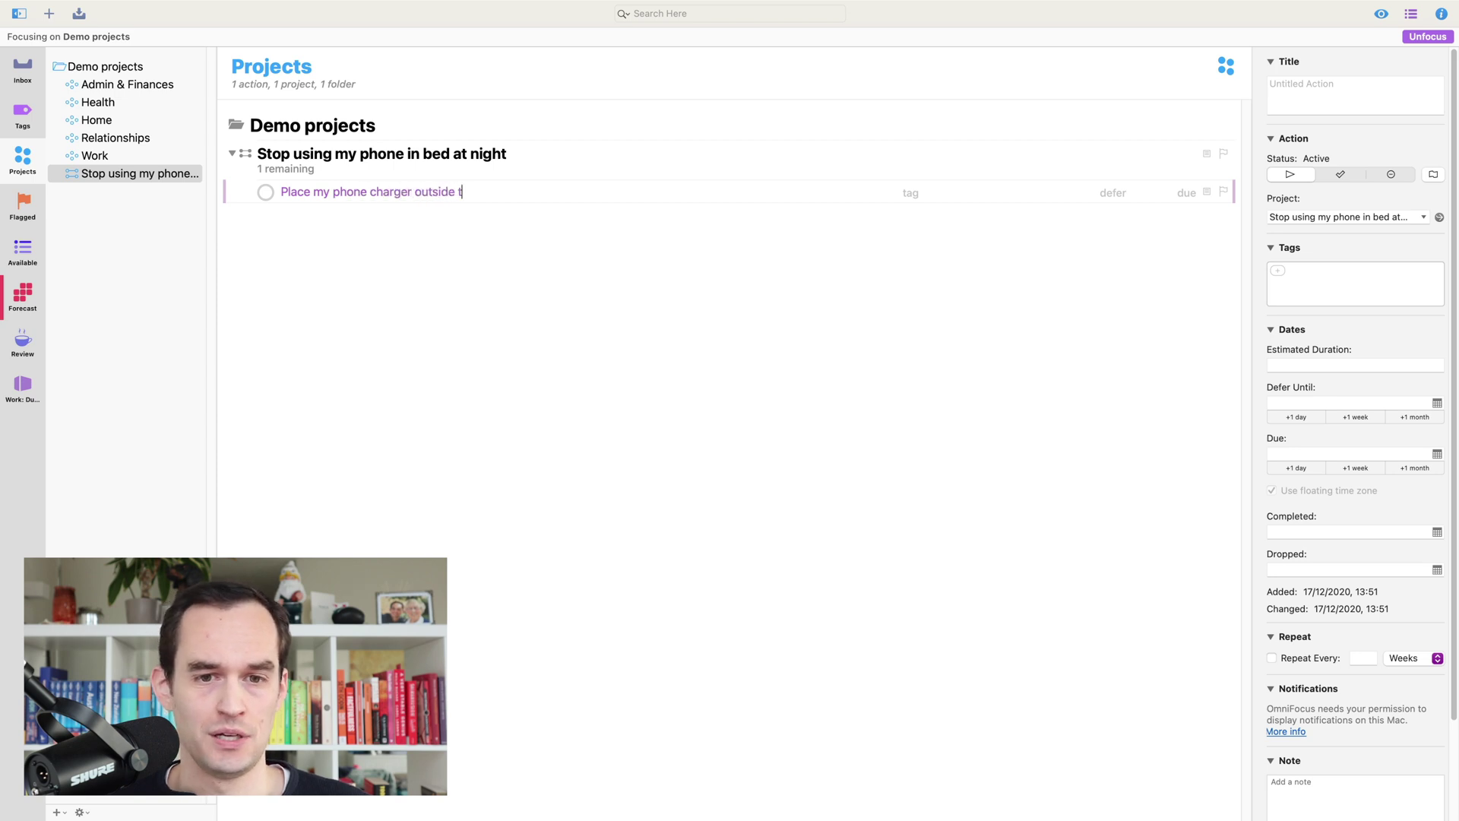
type("he bedroom")
key("Return")
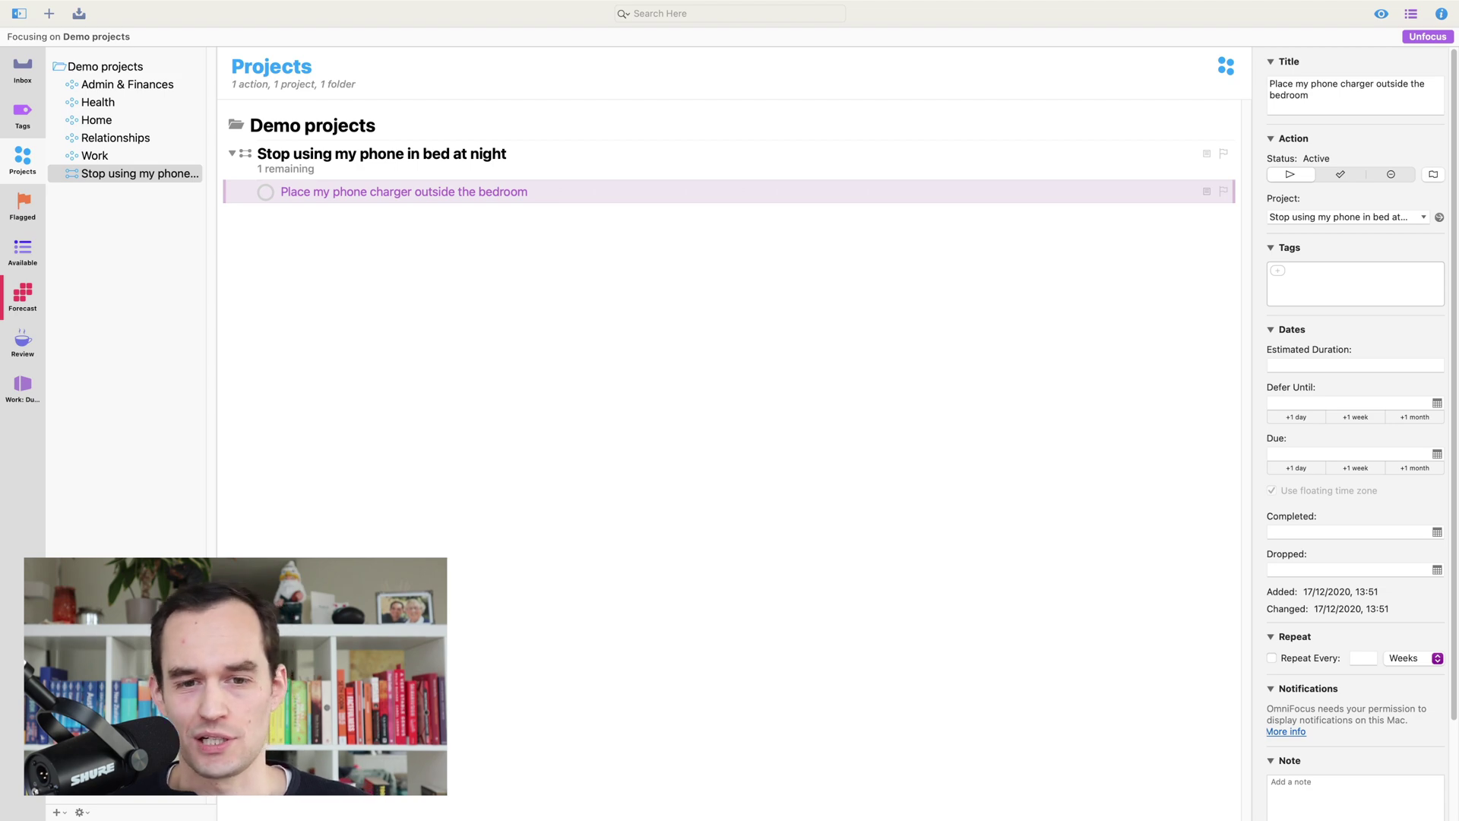
key("super+Tab")
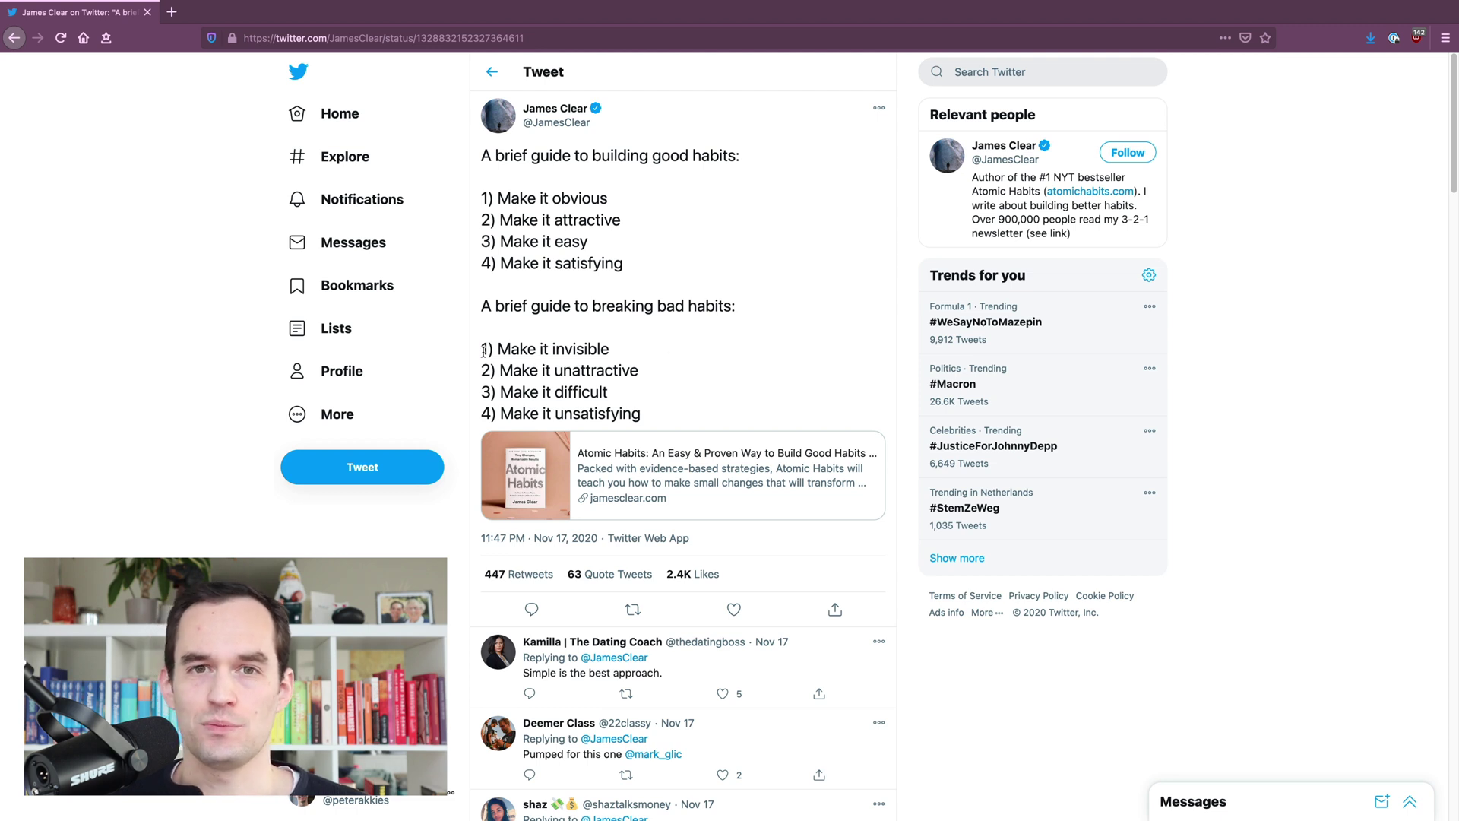
- Highlight the four rules: make it invisible, unattractive, difficult, unsatisfying, then return to OmniFocus
left_click_drag(483, 351, 638, 347)
left_click(639, 347)
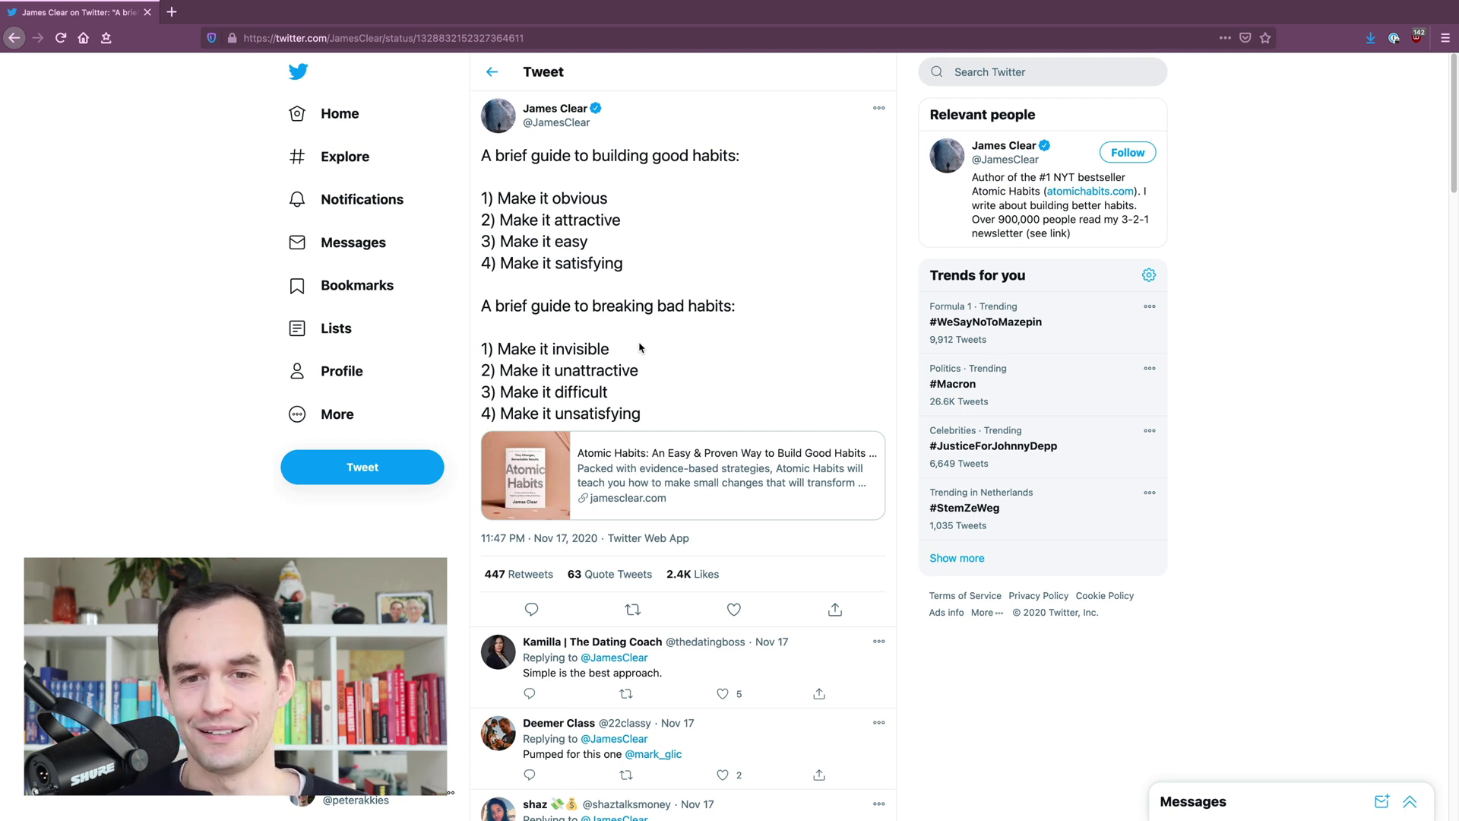
left_click_drag(485, 370, 667, 370)
left_click(668, 370)
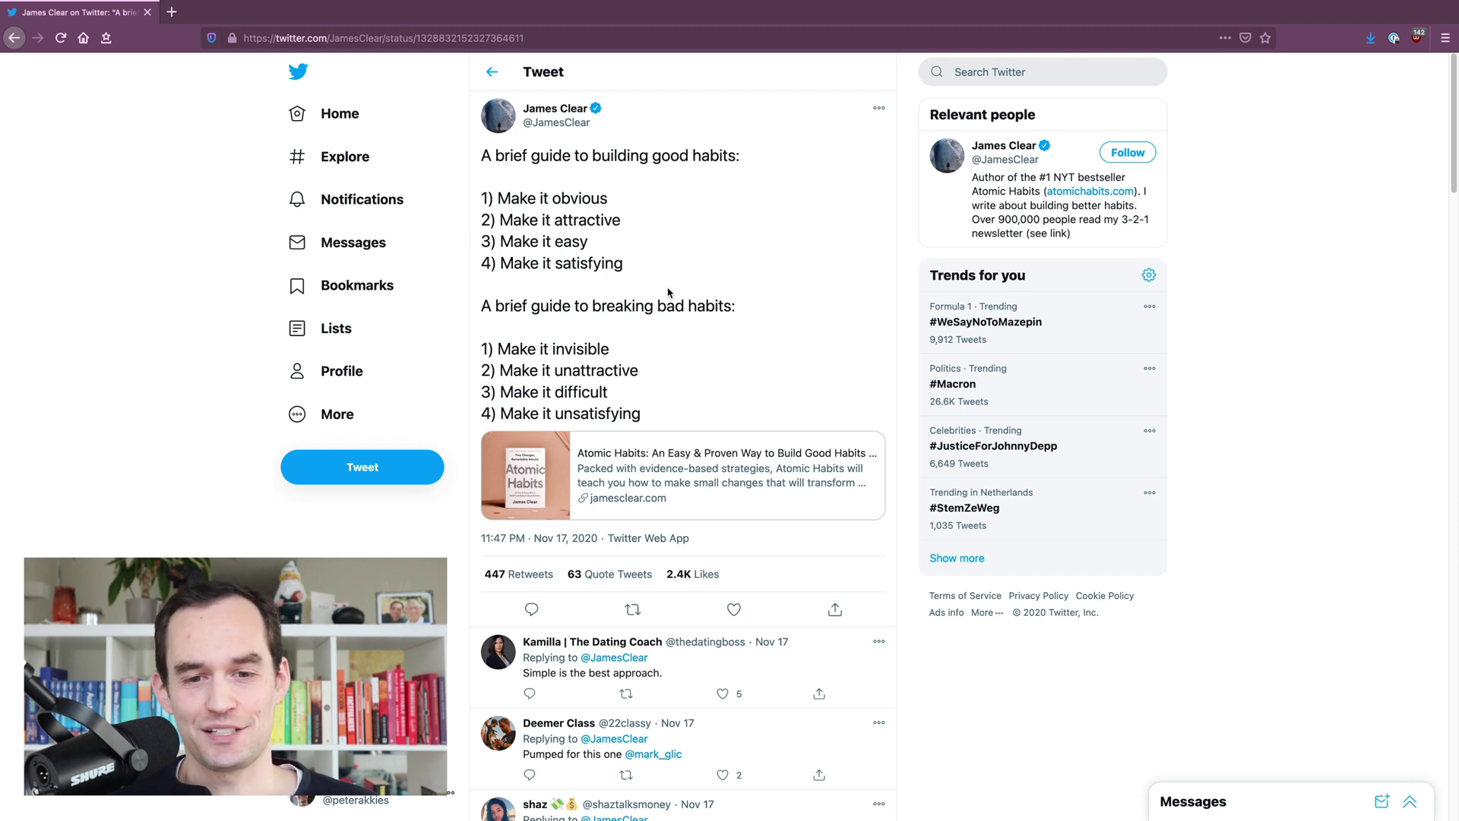
left_click_drag(484, 390, 626, 388)
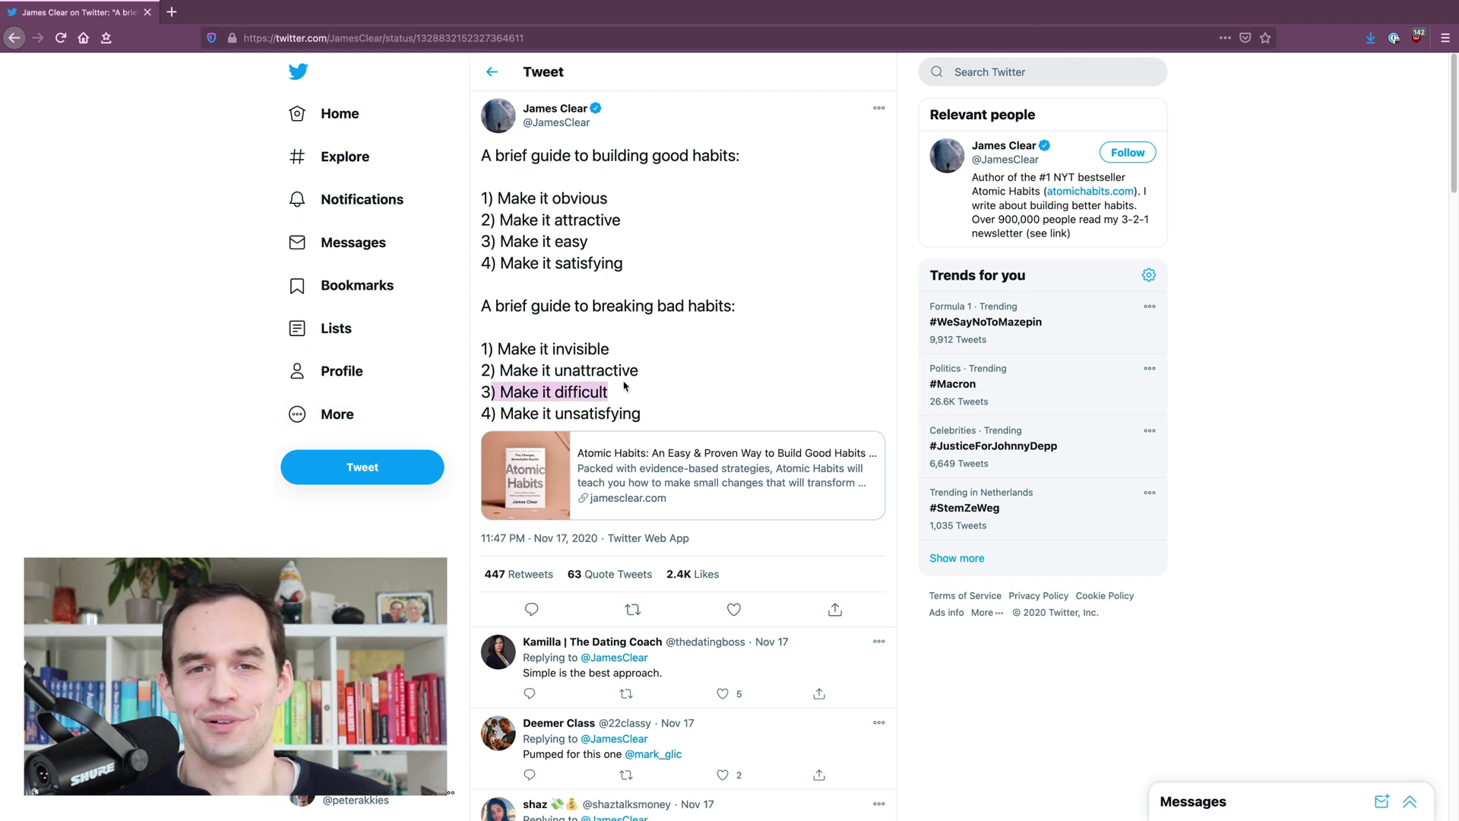
left_click(627, 388)
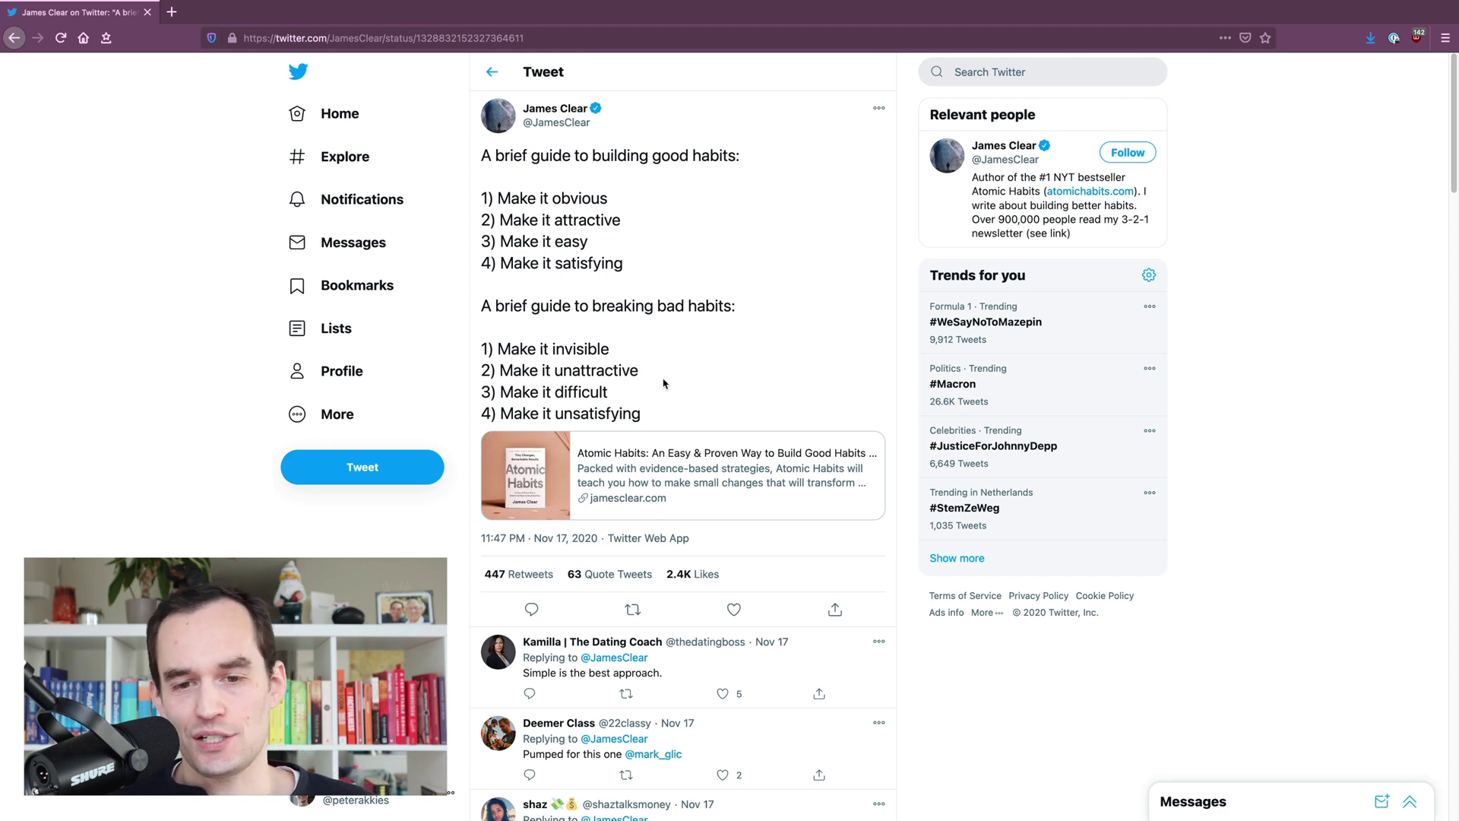
left_click_drag(490, 413, 632, 414)
double_click(631, 413)
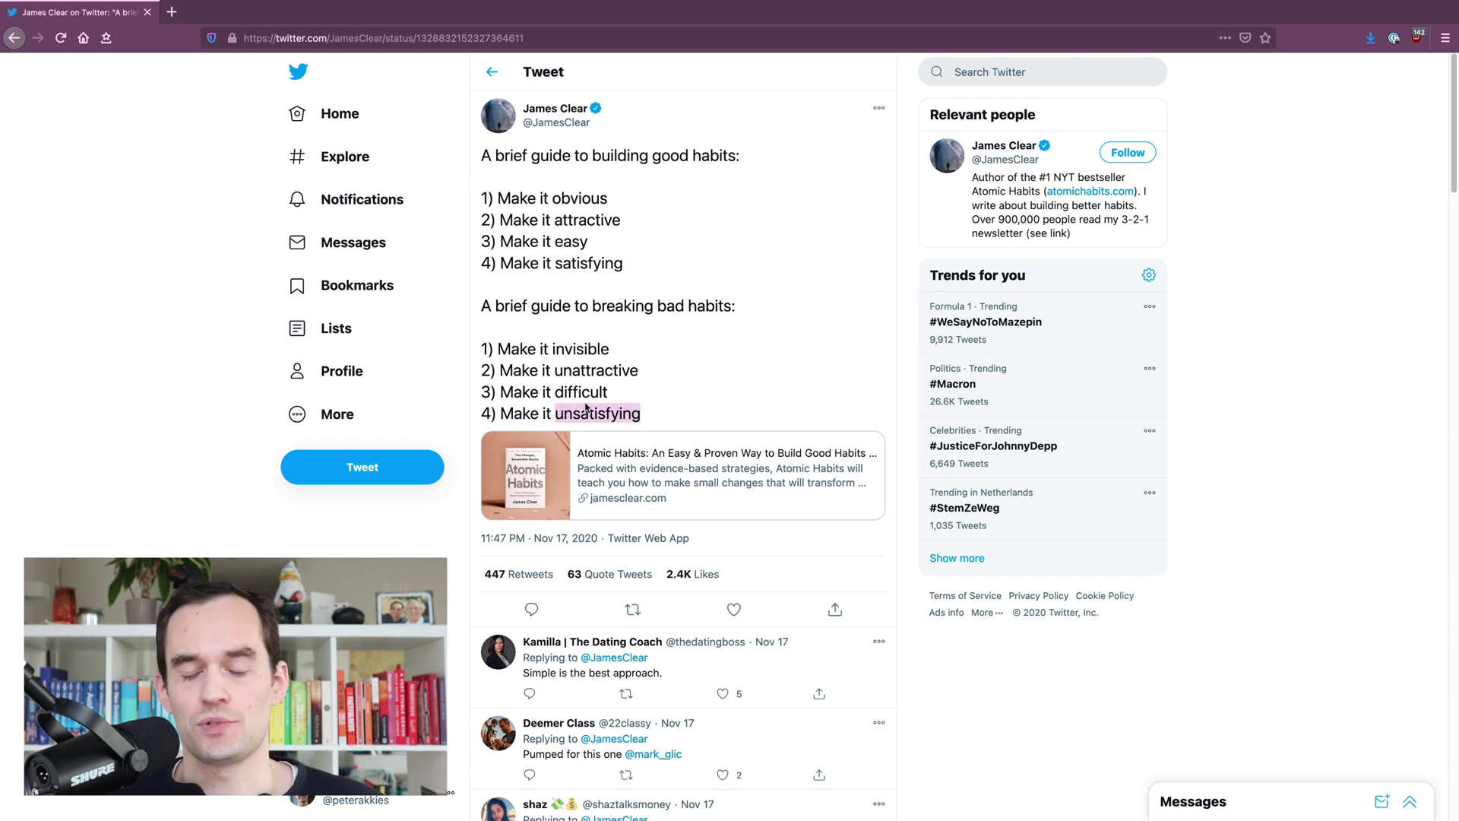
left_click(652, 377)
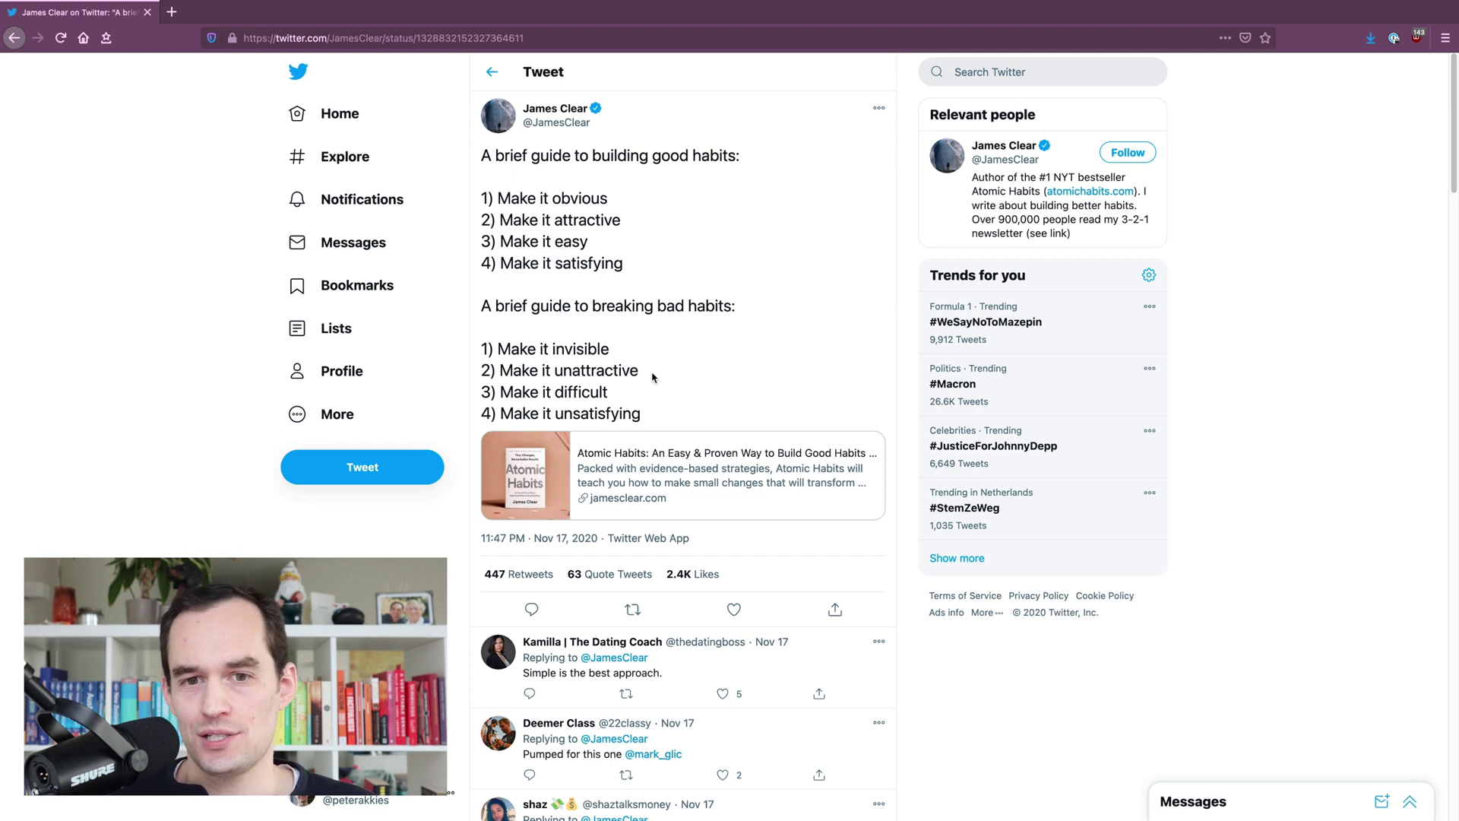
key("ctrl+Right")
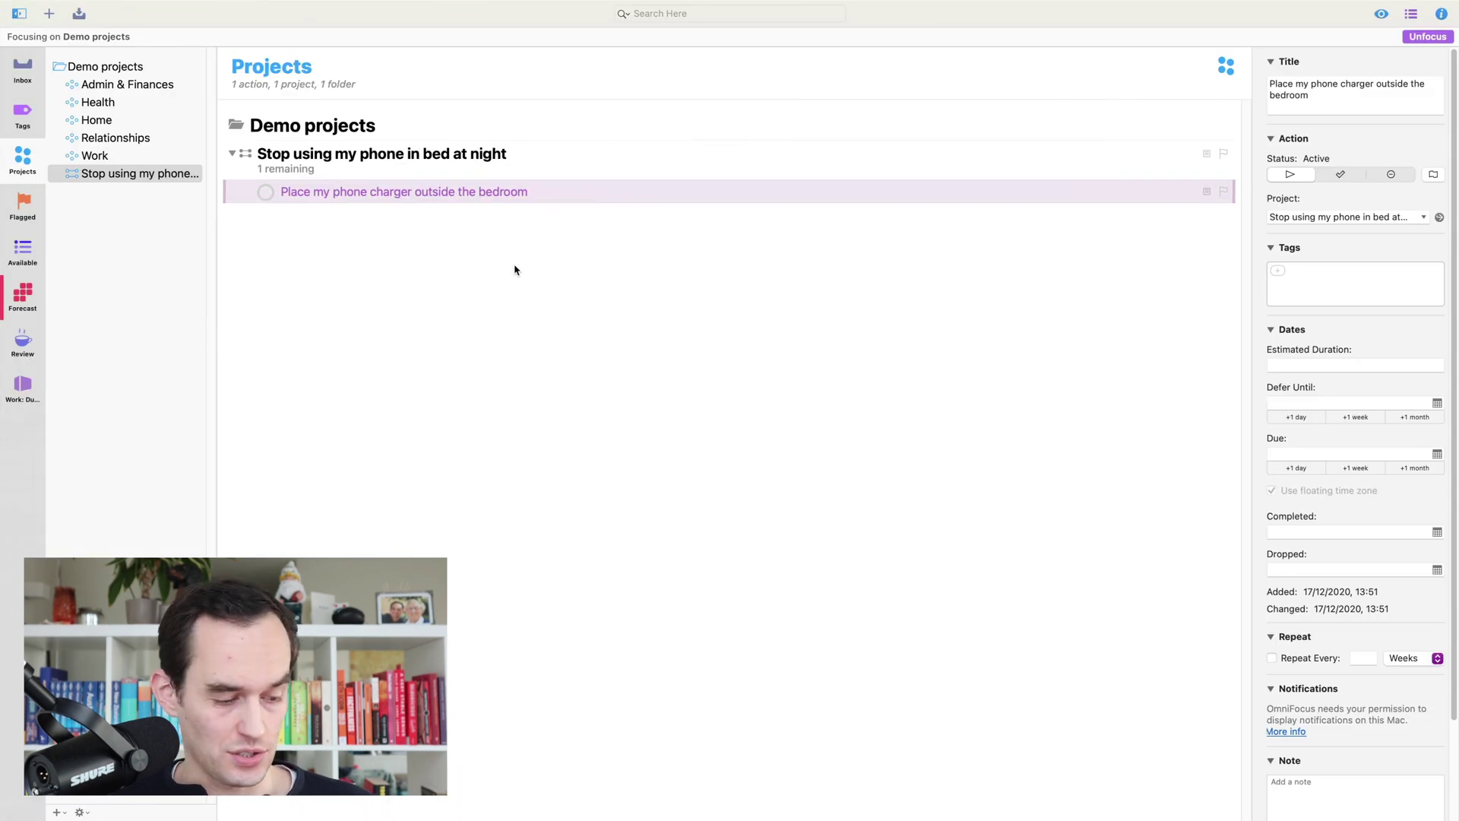
- Add 'Turn off social media and communication apps using Screen Time' below the charger action
key("Return")
type("Turn o")
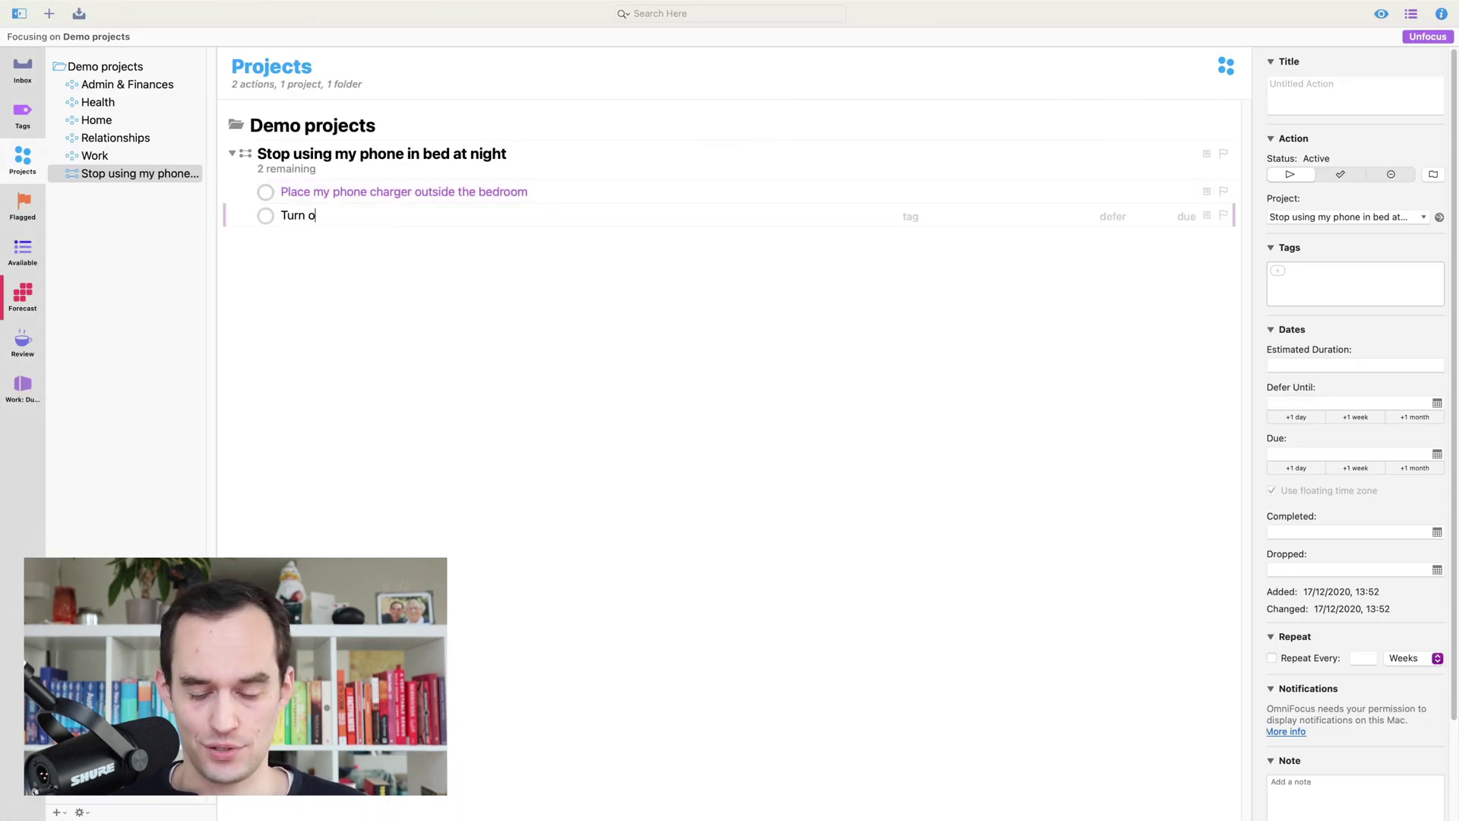
type("ff social media ")
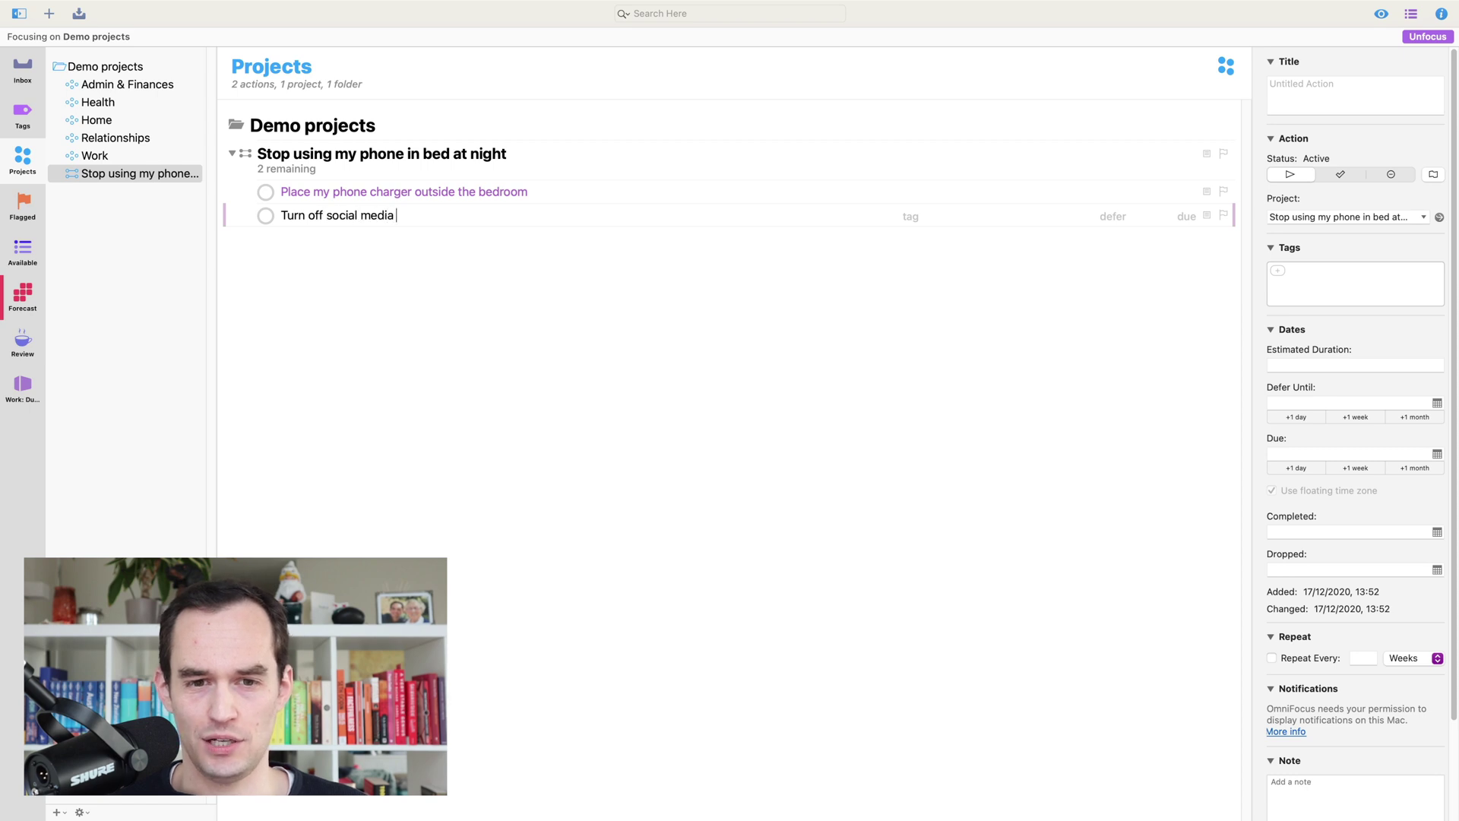
type("and communication apps")
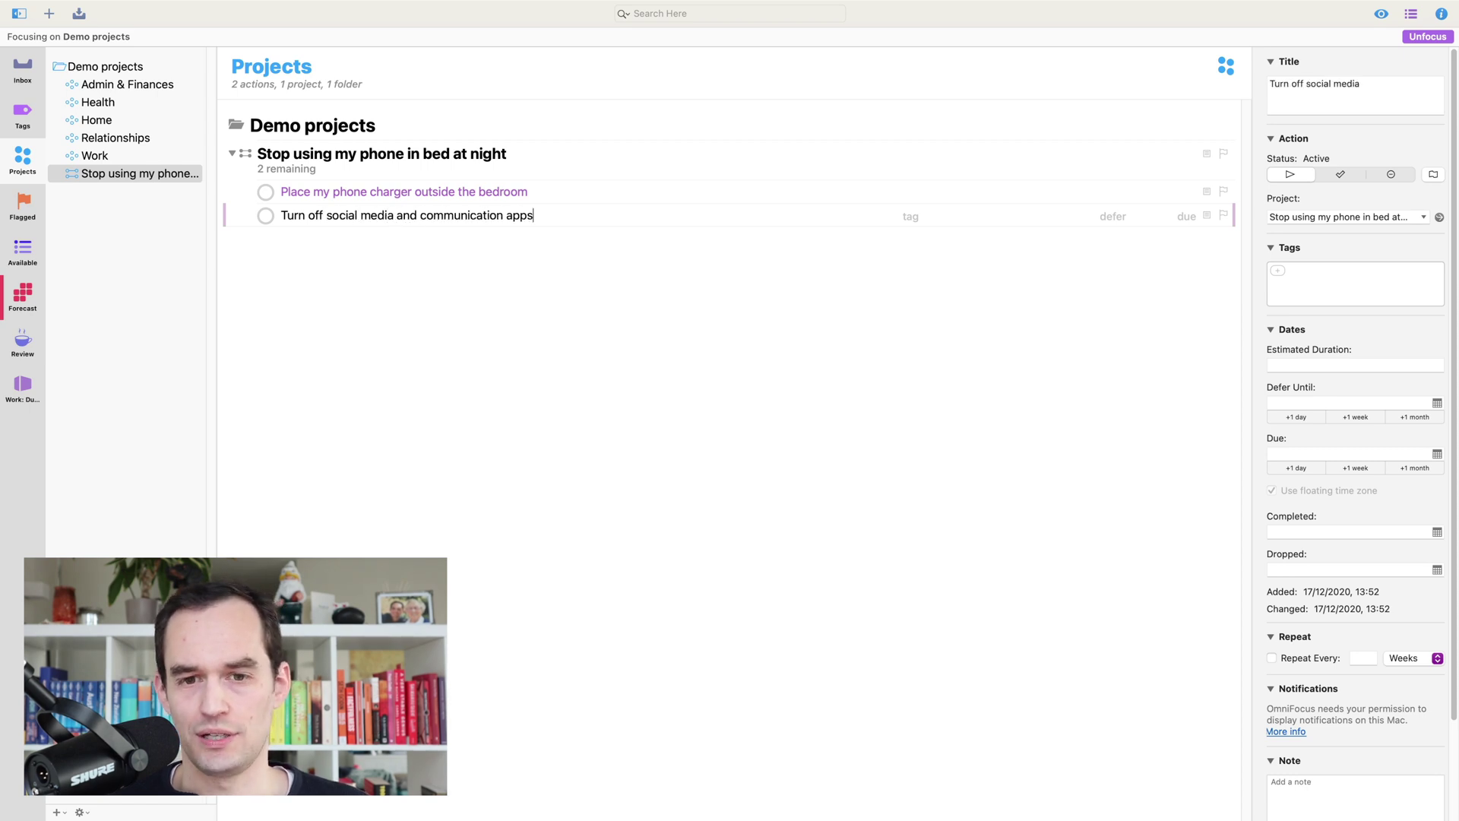
type(" using Screen Time")
key("Escape")
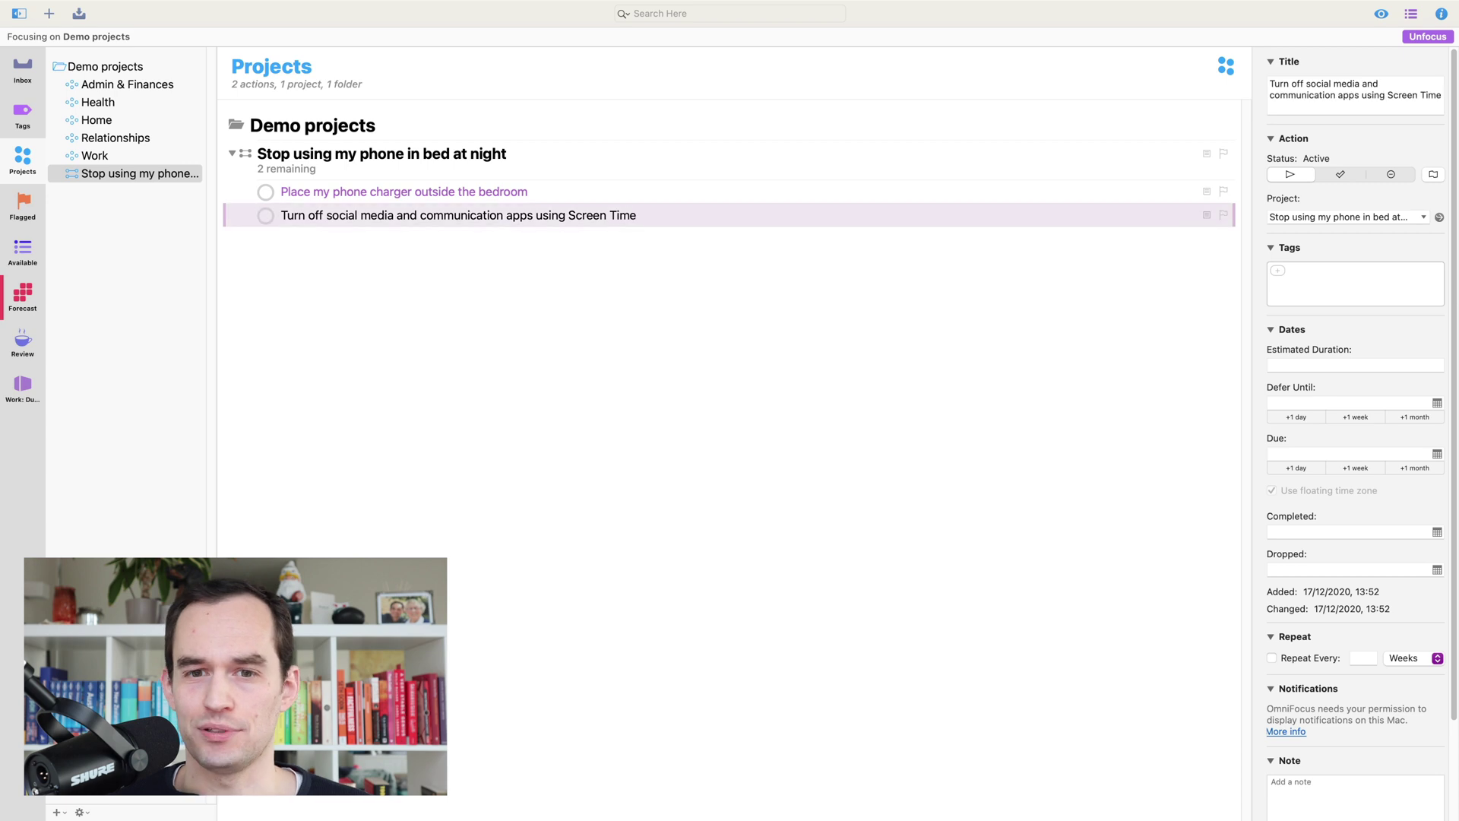